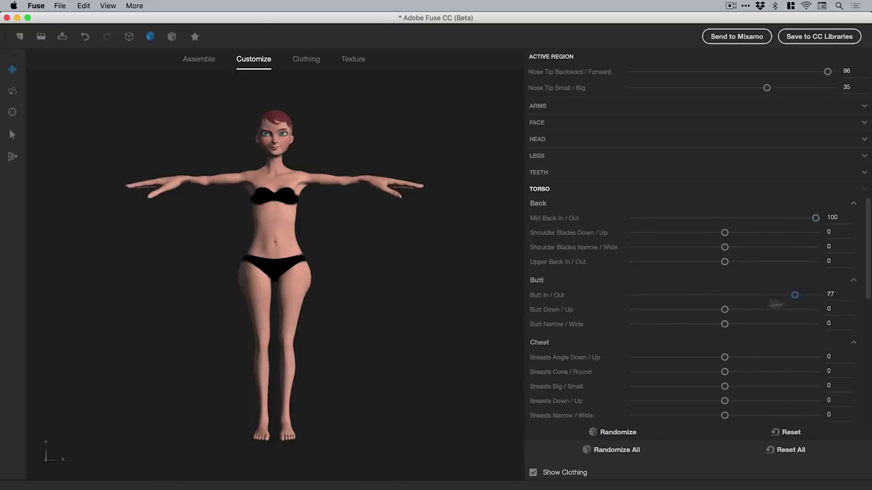
Raise a Butt shape setting close to its maximum, and randomize the character's torso proportions
{"action": "left_click_drag", "start_coordinate": [724, 316], "coordinate": [813, 316]}
{"action": "left_click", "coordinate": [613, 432]}
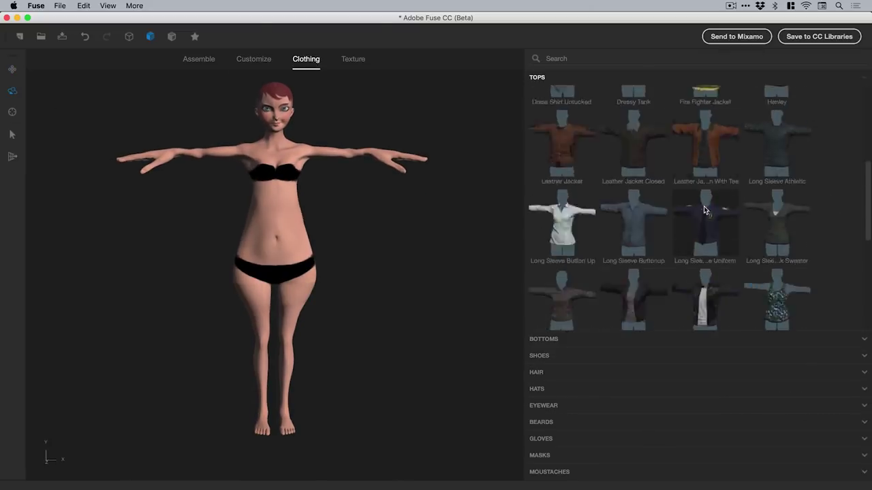
Dress the character in the Tactical Response top, black shorts with blue hems and the Firefighter Boots
{"action": "scroll", "coordinate": [705, 210], "scroll_direction": "down", "scroll_amount": 3}
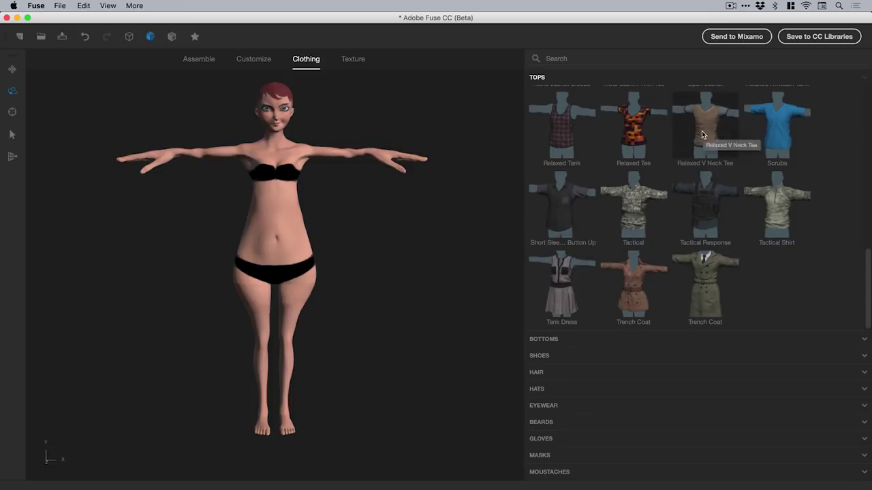
{"action": "left_click", "coordinate": [697, 141]}
{"action": "left_click", "coordinate": [544, 336]}
{"action": "left_click", "coordinate": [712, 288]}
{"action": "left_click", "coordinate": [538, 356]}
{"action": "left_click", "coordinate": [572, 229]}
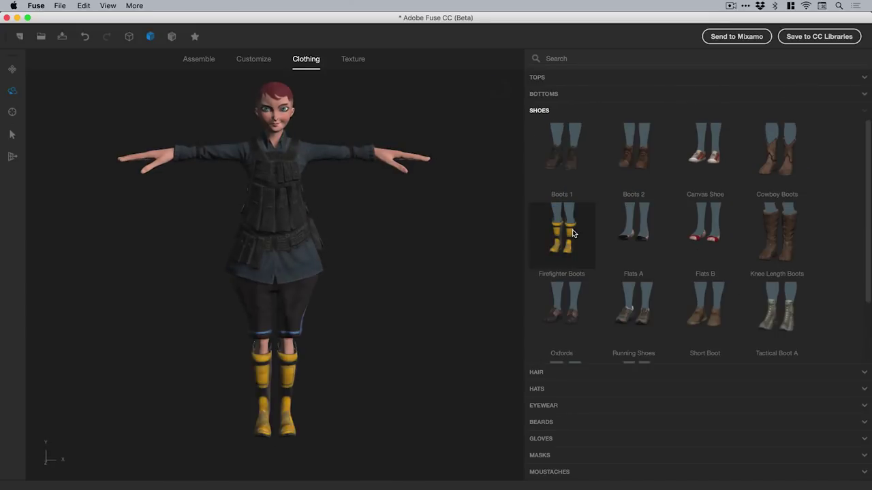
Choose a hairstyle and a mask for the character, and open the moustache selection
{"action": "left_click", "coordinate": [536, 370]}
{"action": "left_click", "coordinate": [563, 361]}
{"action": "left_click", "coordinate": [542, 457]}
{"action": "left_click", "coordinate": [777, 259]}
{"action": "left_click", "coordinate": [549, 471]}
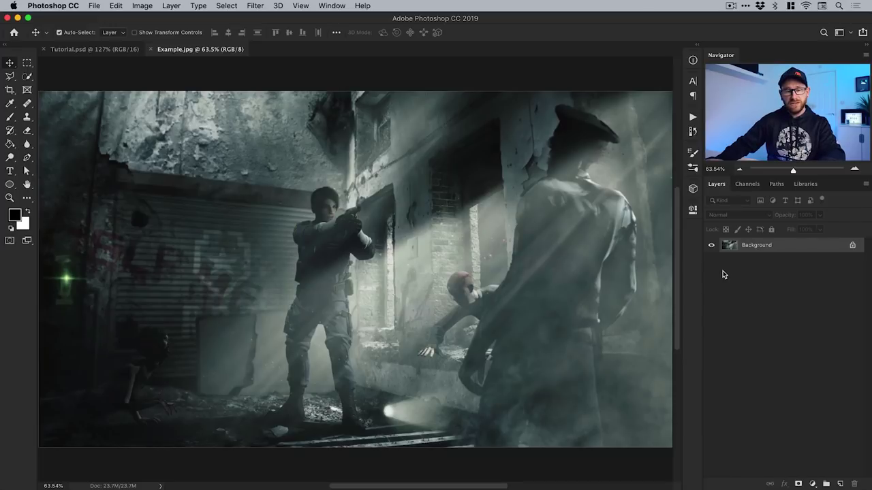
Examine the armed officer in Example.jpg up close, from the face and pistol down to the boots
{"action": "key", "text": "z"}
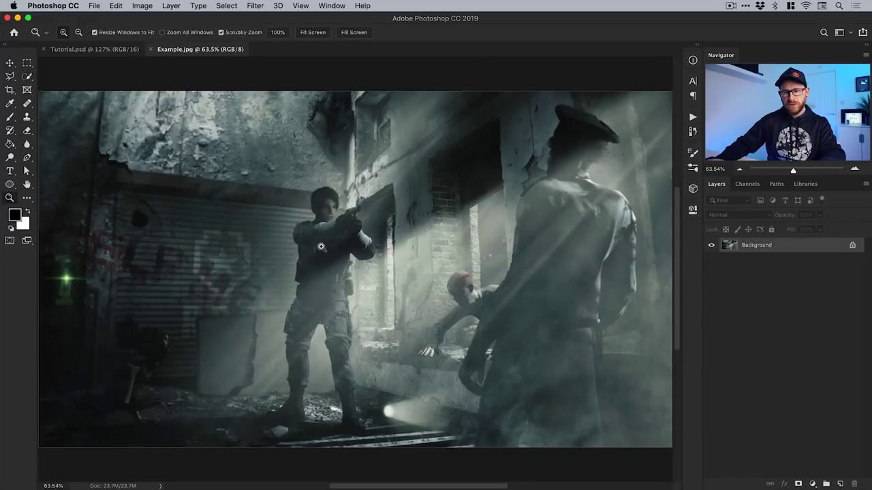
{"action": "left_click", "coordinate": [321, 247]}
{"action": "left_click", "coordinate": [329, 253]}
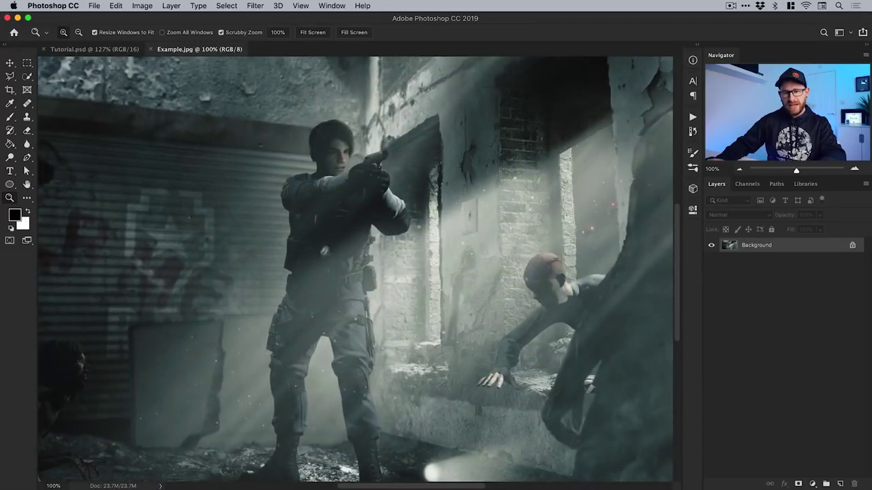
{"action": "left_click", "coordinate": [330, 221]}
{"action": "key", "text": "v"}
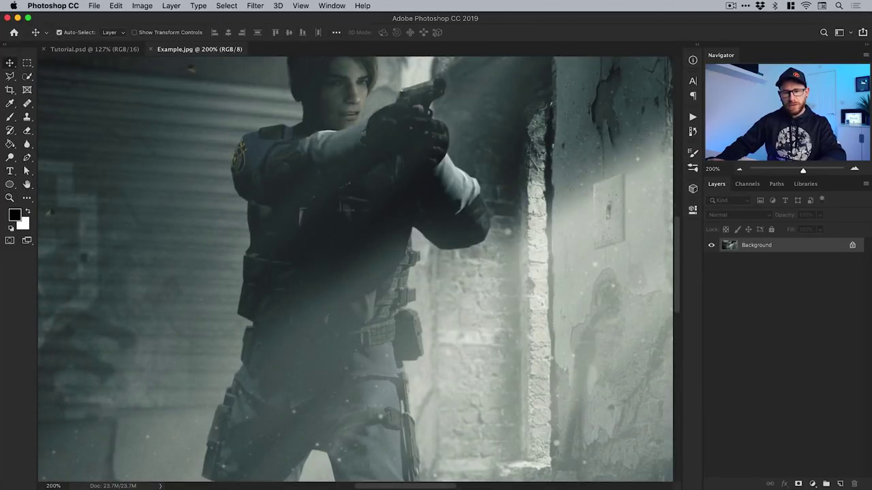
{"action": "left_click_drag", "start_coordinate": [347, 210], "coordinate": [342, 273]}
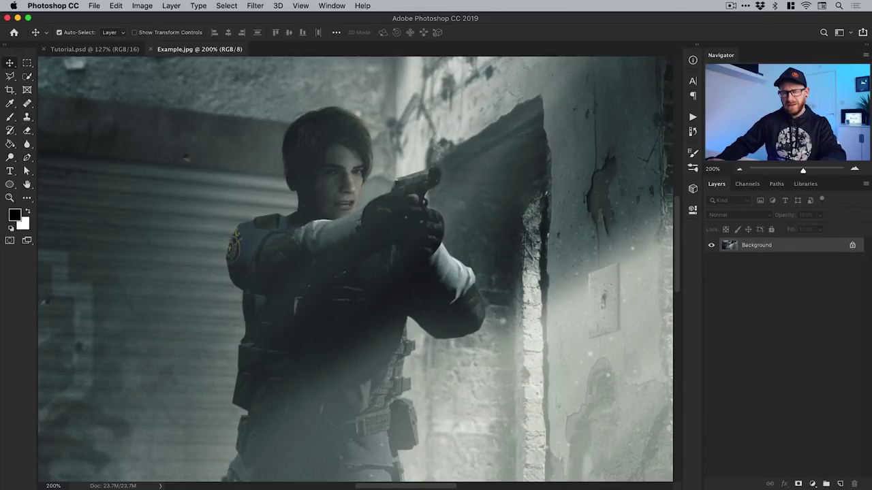
{"action": "scroll", "coordinate": [354, 272], "scroll_direction": "down", "scroll_amount": 10}
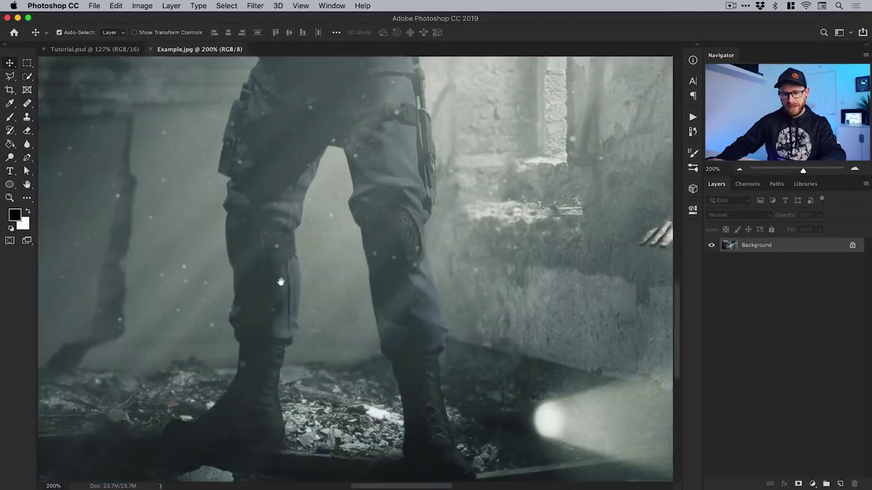
{"action": "scroll", "coordinate": [393, 284], "scroll_direction": "up", "scroll_amount": 10}
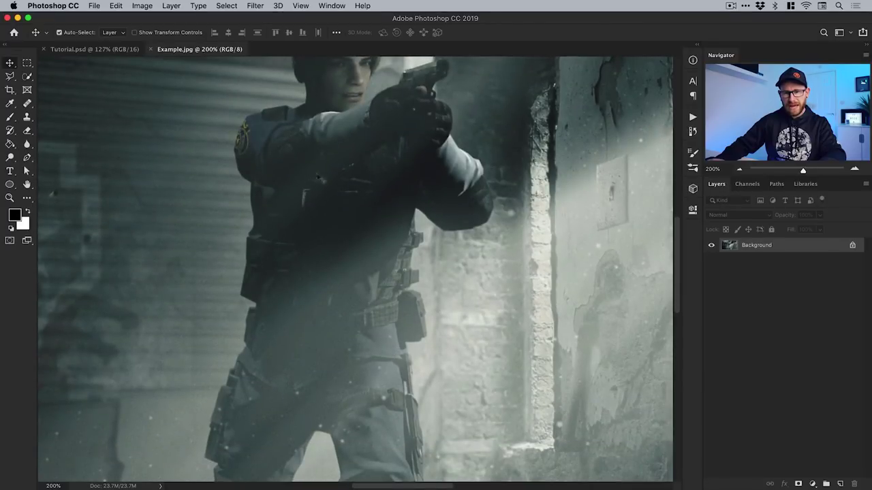
{"action": "left_click_drag", "start_coordinate": [337, 243], "coordinate": [355, 252]}
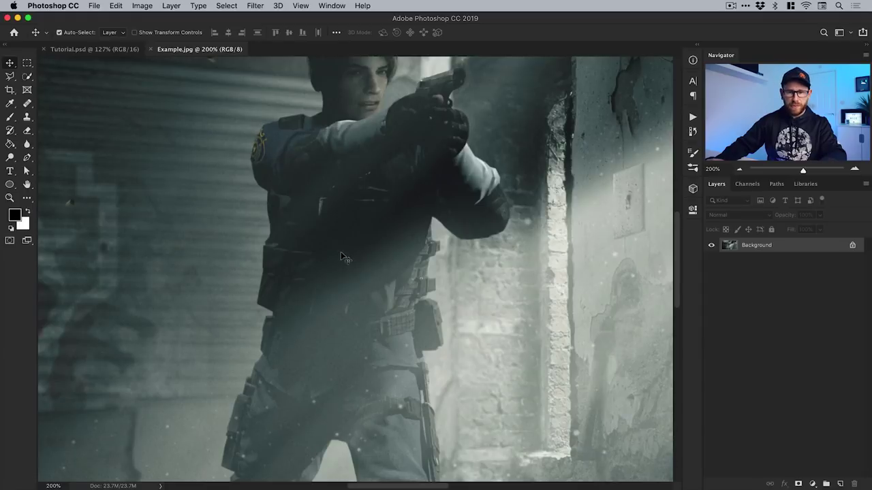
Examine the zombie at the window, the large foreground figure and the crawling zombie in the dark corner of Example.jpg
{"action": "scroll", "coordinate": [354, 251], "scroll_direction": "right", "scroll_amount": 10}
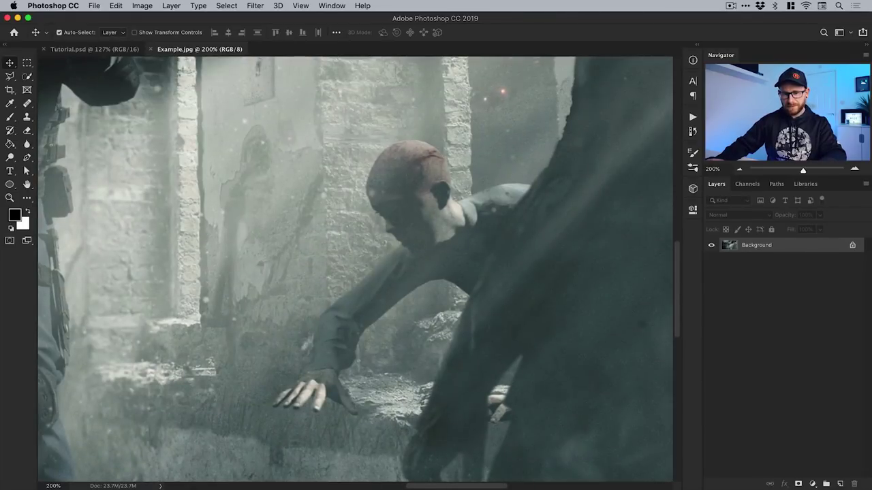
{"action": "left_click_drag", "start_coordinate": [617, 141], "coordinate": [341, 386]}
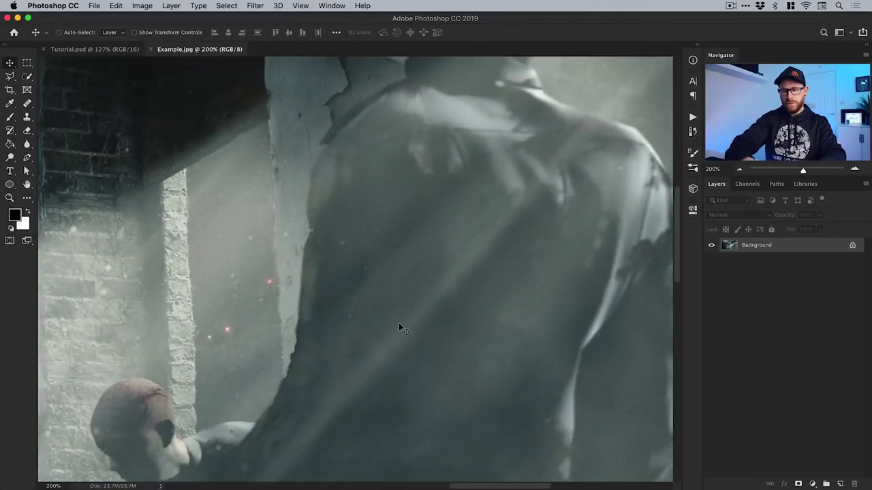
{"action": "key", "text": "super+0"}
{"action": "key", "text": "super+1"}
{"action": "left_click_drag", "start_coordinate": [453, 195], "coordinate": [730, 236]}
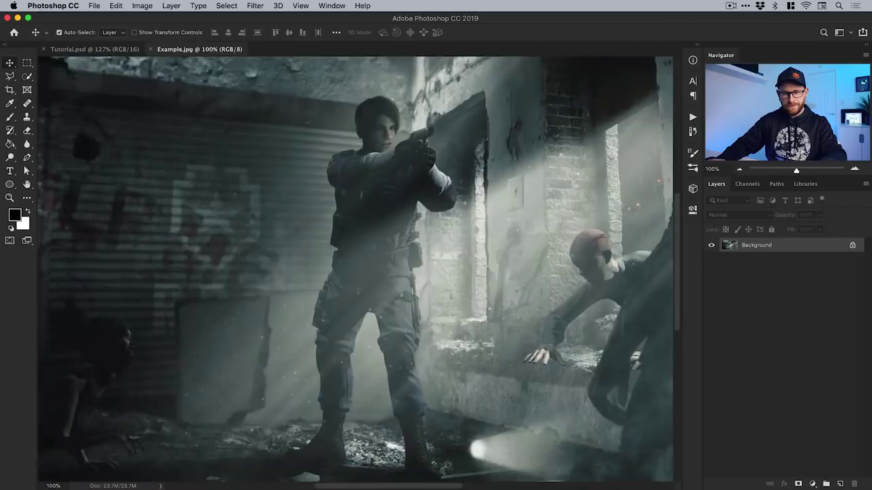
{"action": "scroll", "coordinate": [300, 320], "scroll_direction": "up", "scroll_amount": 3}
{"action": "key", "text": "z"}
{"action": "left_click", "coordinate": [238, 343]}
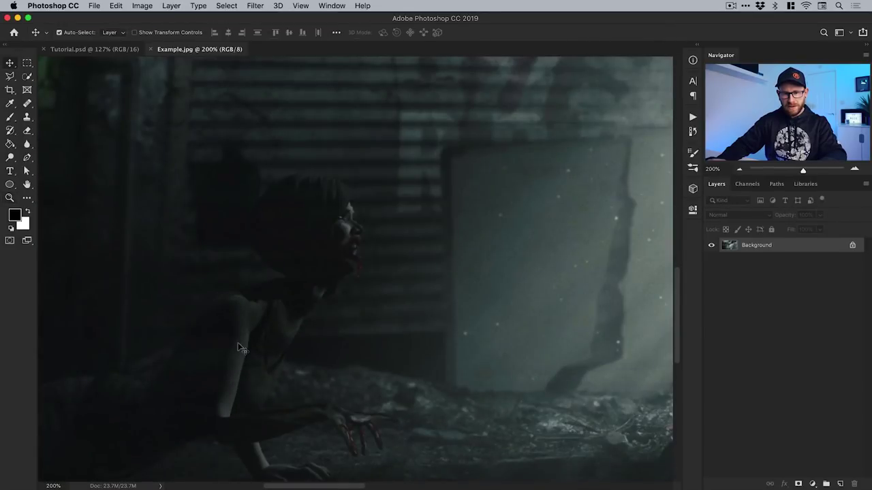
{"action": "left_click_drag", "start_coordinate": [238, 345], "coordinate": [312, 295]}
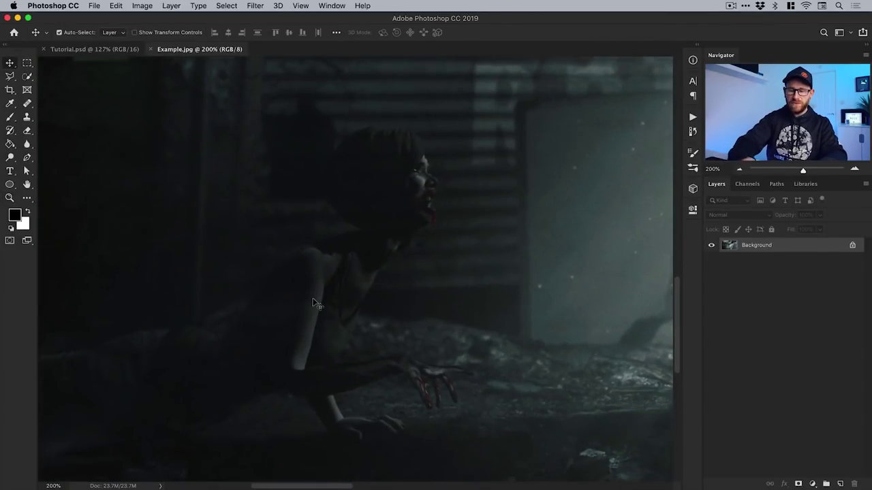
{"action": "key", "text": "super+0"}
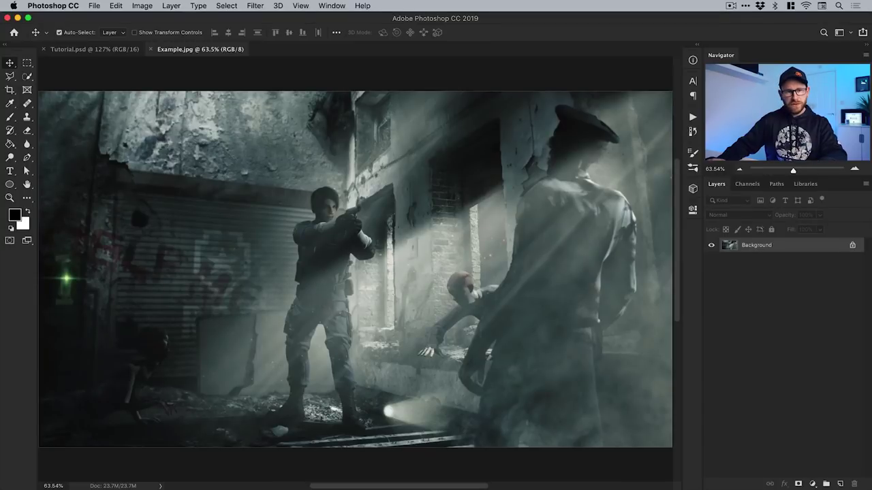
Show the Tutorial.psd background photo, and switch to Adobe Fuse
{"action": "left_click", "coordinate": [87, 50]}
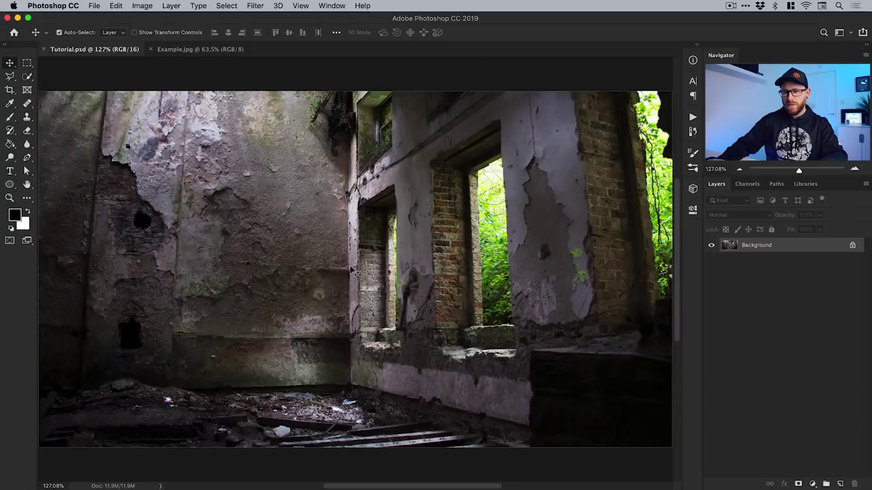
{"action": "key", "text": "super+Tab"}
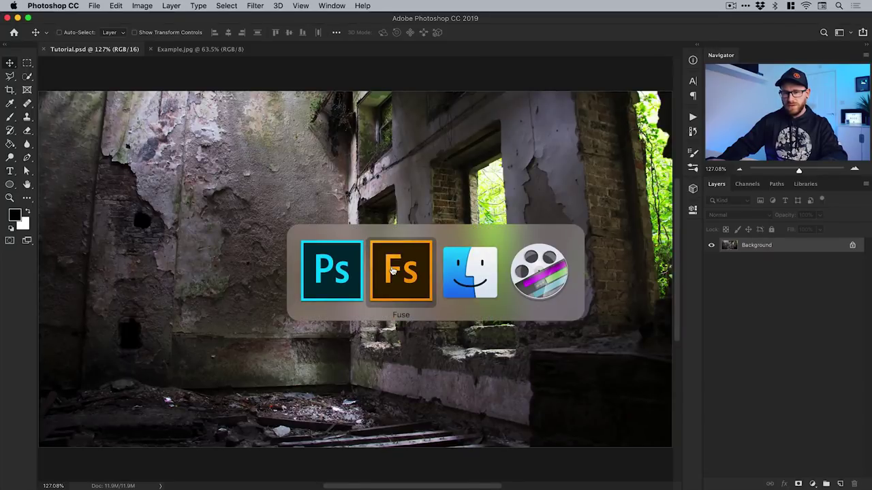
{"action": "left_click", "coordinate": [392, 270]}
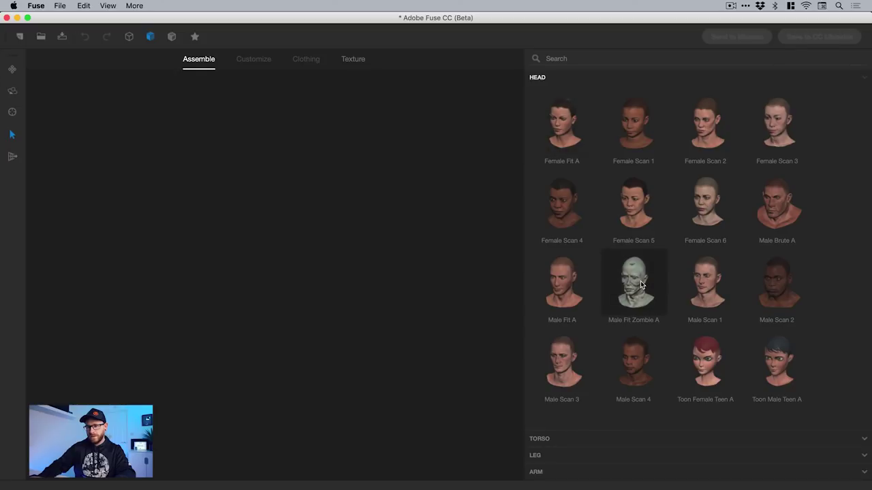
Assemble a full character from the Toon Female Teen A head, torso, leg and arm parts
{"action": "left_click", "coordinate": [715, 357]}
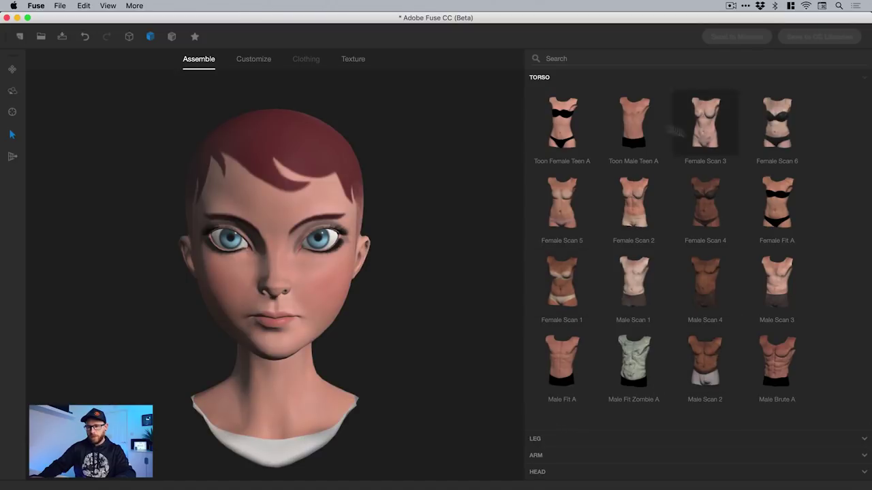
{"action": "left_click", "coordinate": [561, 128]}
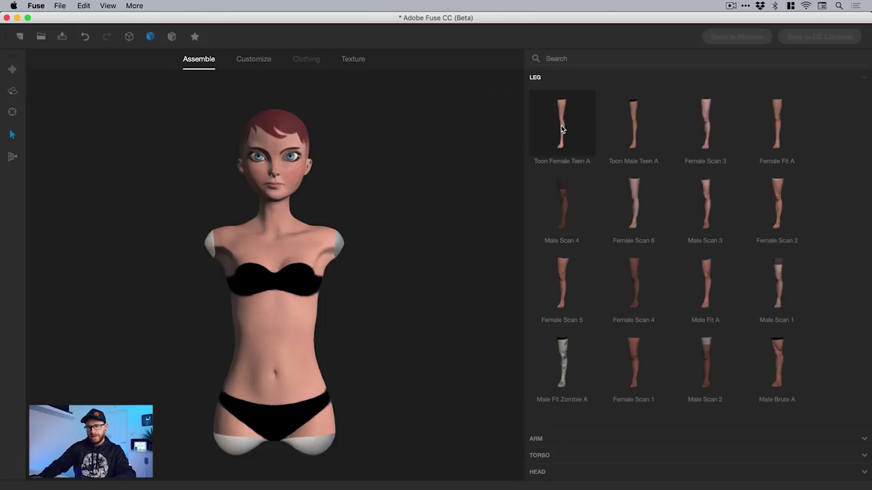
{"action": "left_click", "coordinate": [561, 128]}
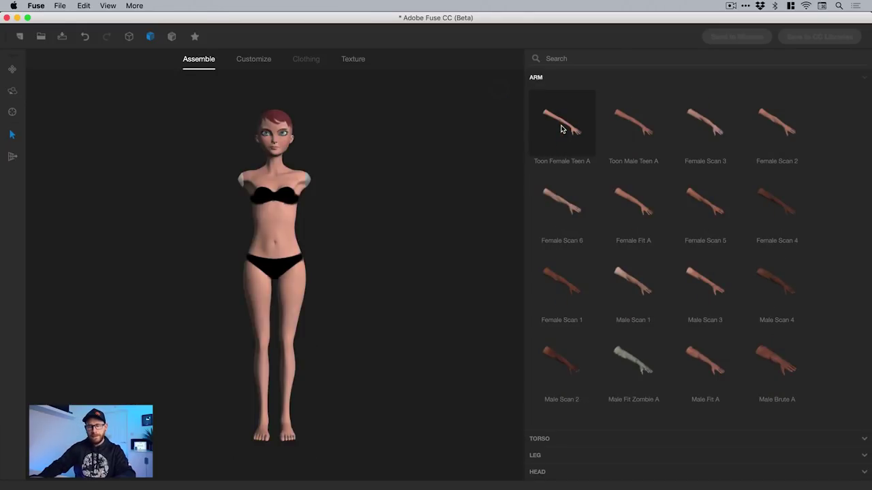
{"action": "left_click", "coordinate": [562, 128]}
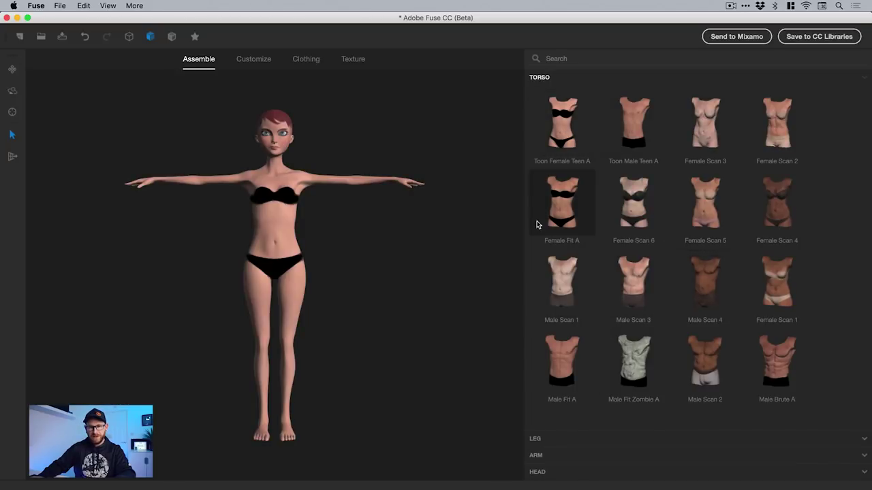
Try the Male Fit Zombie A torso on the assembled character, and undo the swap
{"action": "left_click", "coordinate": [638, 369]}
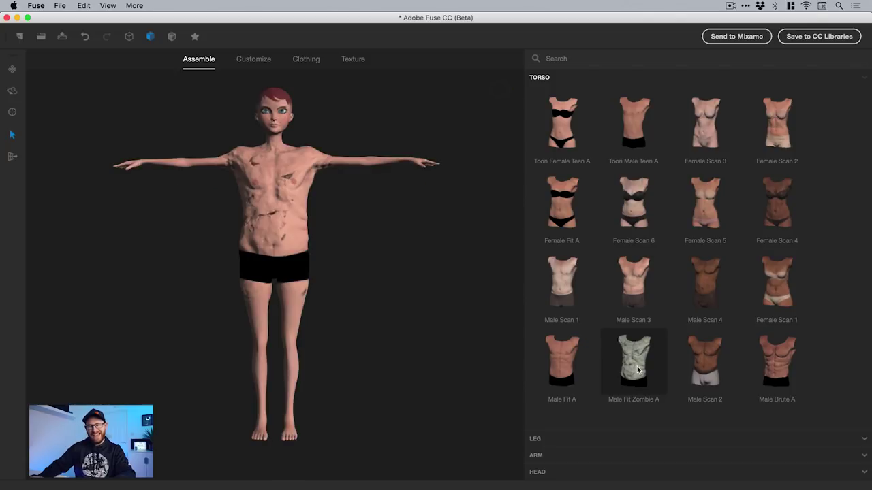
{"action": "left_click", "coordinate": [83, 5]}
{"action": "left_click", "coordinate": [88, 18]}
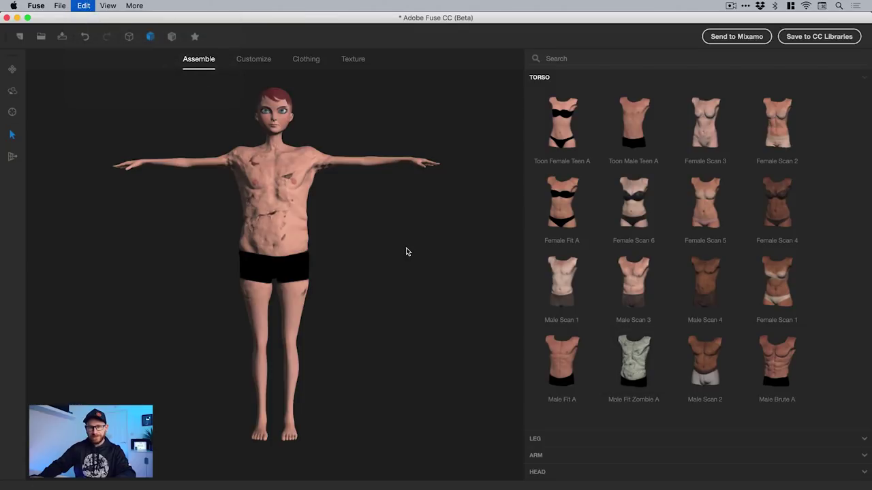
Inspect the assembled character up close, at a distance and from another angle, and restore the default framing
{"action": "left_click", "coordinate": [11, 69]}
{"action": "mouse_move", "coordinate": [166, 136]}
{"action": "left_mouse_down"}
{"action": "mouse_move", "coordinate": [162, 121]}
{"action": "mouse_move", "coordinate": [124, 132]}
{"action": "mouse_move", "coordinate": [162, 143]}
{"action": "left_mouse_up"}
{"action": "scroll", "coordinate": [192, 149], "scroll_direction": "up", "scroll_amount": 5}
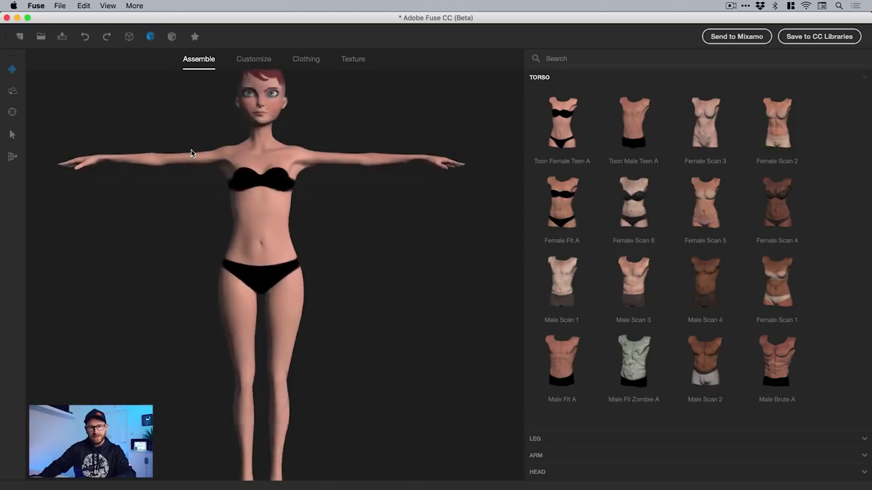
{"action": "scroll", "coordinate": [191, 153], "scroll_direction": "down", "scroll_amount": 6}
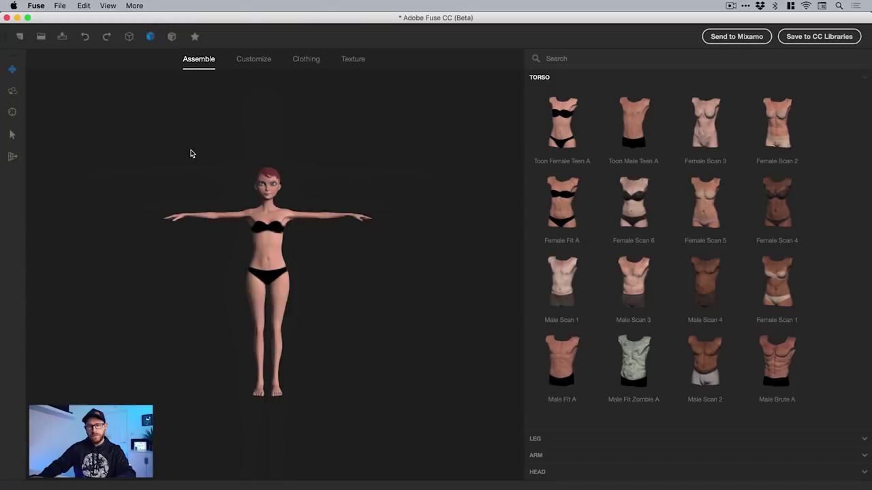
{"action": "scroll", "coordinate": [190, 153], "scroll_direction": "up", "scroll_amount": 1}
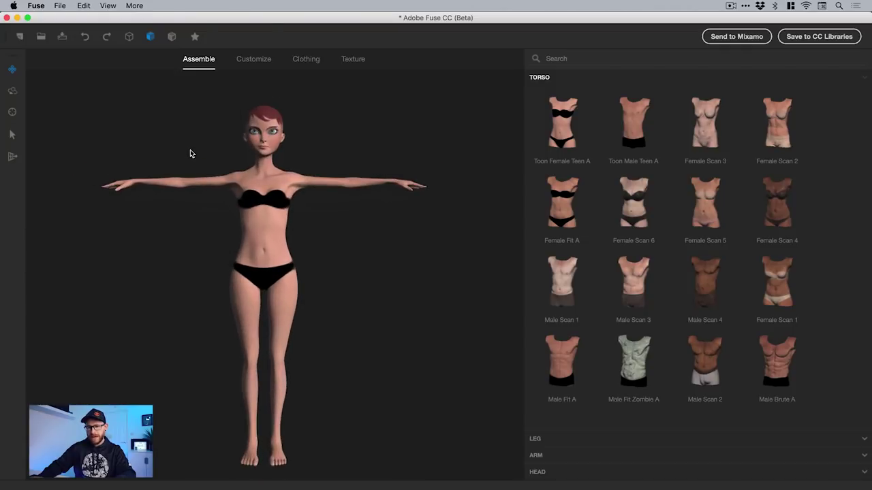
{"action": "scroll", "coordinate": [190, 153], "scroll_direction": "up", "scroll_amount": 2}
{"action": "scroll", "coordinate": [191, 153], "scroll_direction": "down", "scroll_amount": 1}
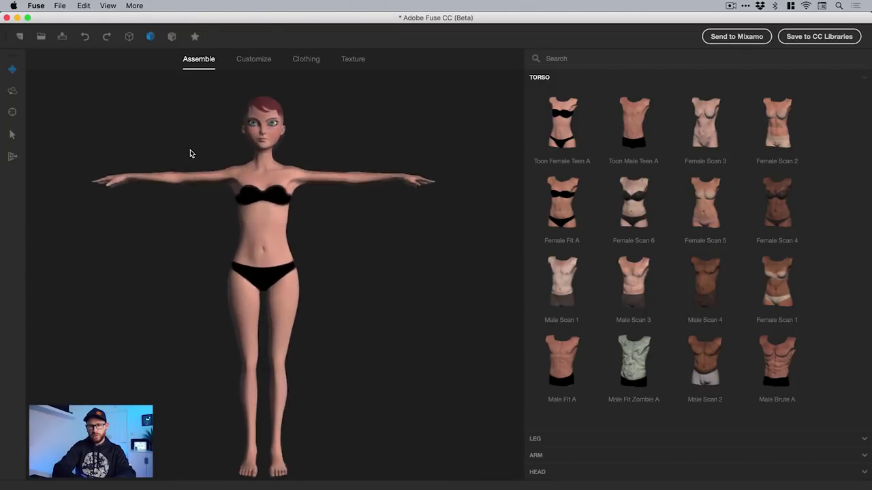
{"action": "scroll", "coordinate": [191, 153], "scroll_direction": "up", "scroll_amount": 1}
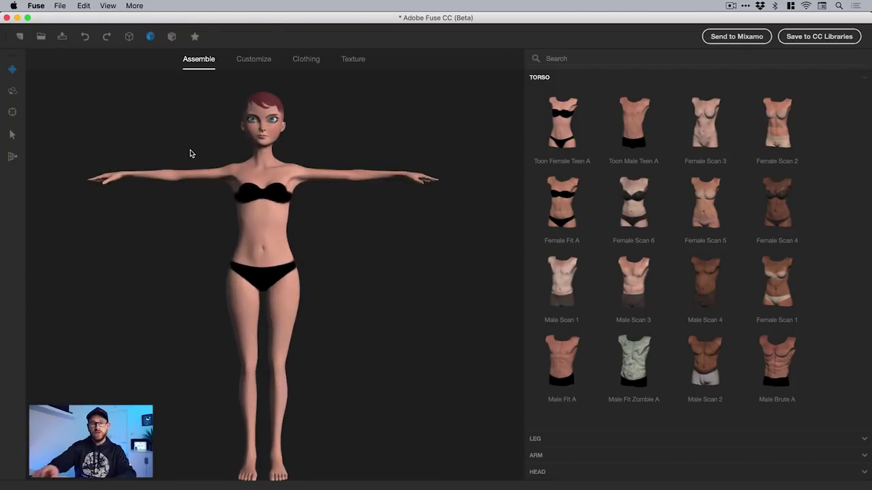
{"action": "left_click", "coordinate": [11, 91]}
{"action": "left_click_drag", "start_coordinate": [188, 141], "coordinate": [156, 243]}
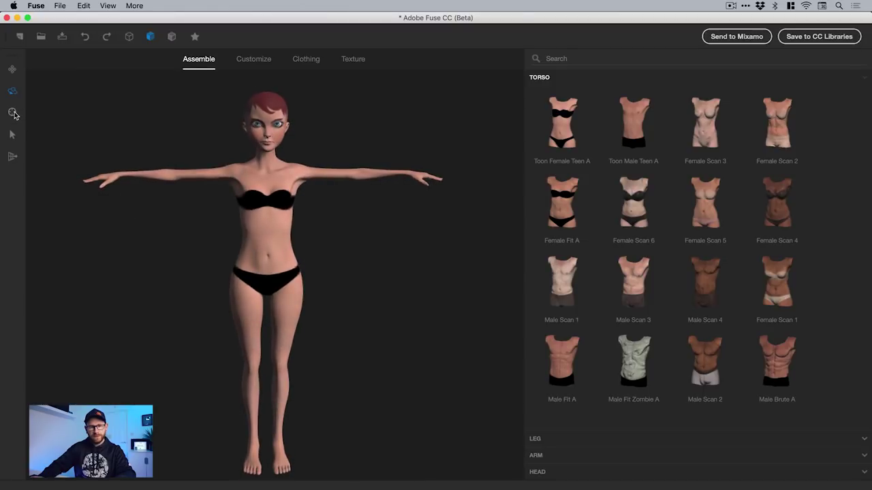
{"action": "left_click", "coordinate": [13, 113]}
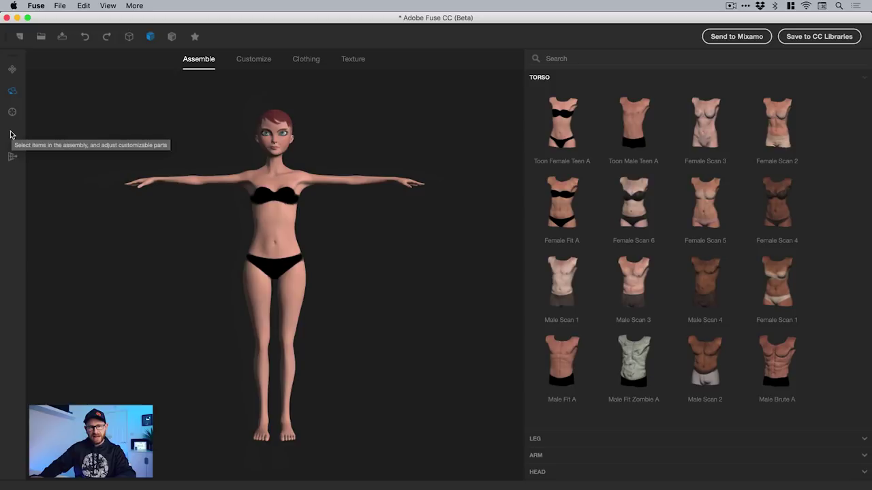
Select the head part of the assembled character in the viewport
{"action": "left_click", "coordinate": [11, 135]}
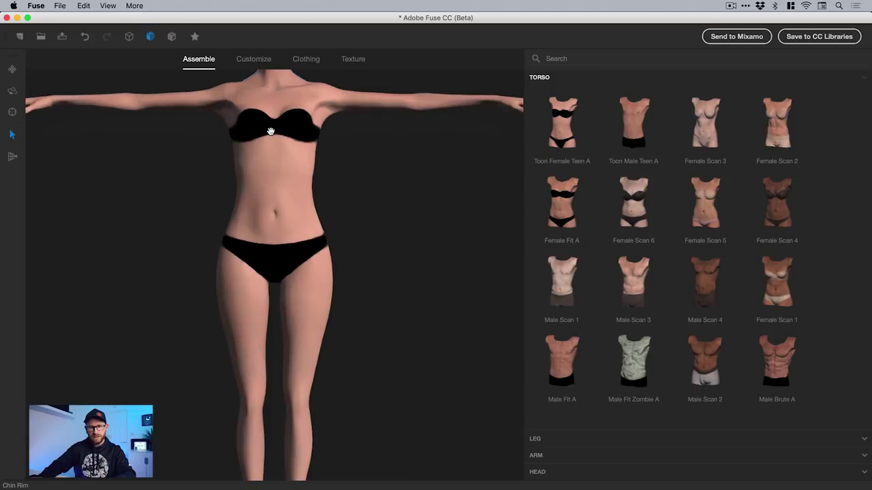
{"action": "scroll", "coordinate": [272, 136], "scroll_direction": "up", "scroll_amount": 2}
{"action": "left_click", "coordinate": [12, 70]}
{"action": "left_click_drag", "start_coordinate": [335, 215], "coordinate": [337, 361]}
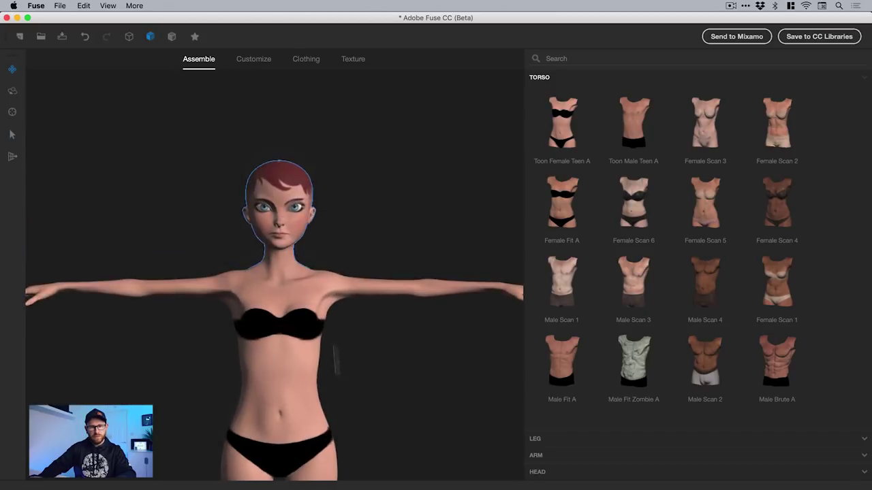
Reshape the nose tip directly on the head, to about 96 on Backward / Forward and 35 on Small / Big
{"action": "scroll", "coordinate": [281, 267], "scroll_direction": "up", "scroll_amount": 2}
{"action": "scroll", "coordinate": [281, 267], "scroll_direction": "up", "scroll_amount": 2}
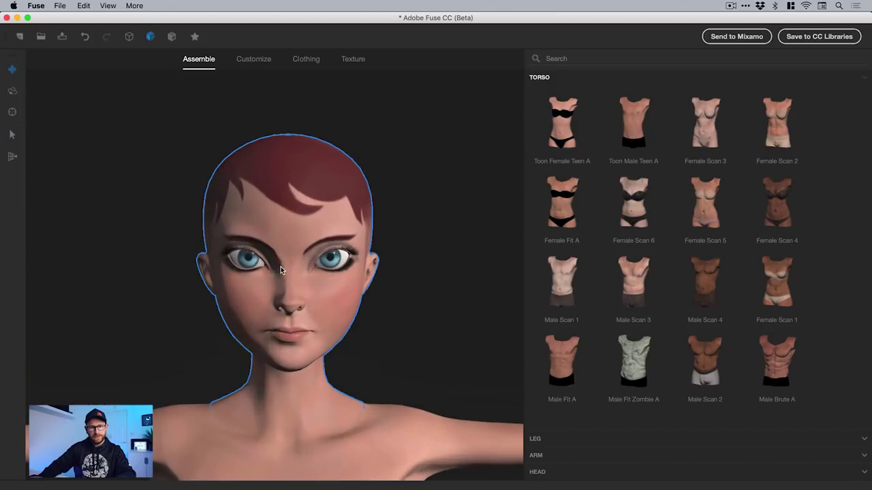
{"action": "left_click", "coordinate": [13, 134]}
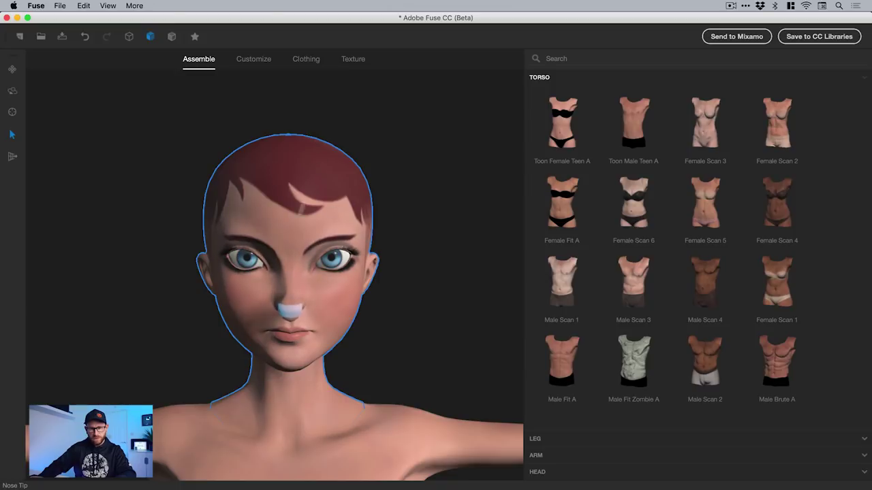
Inspect the reshaped head from a slightly different angle and farther away, and restore the full-body framing
{"action": "left_click", "coordinate": [13, 91]}
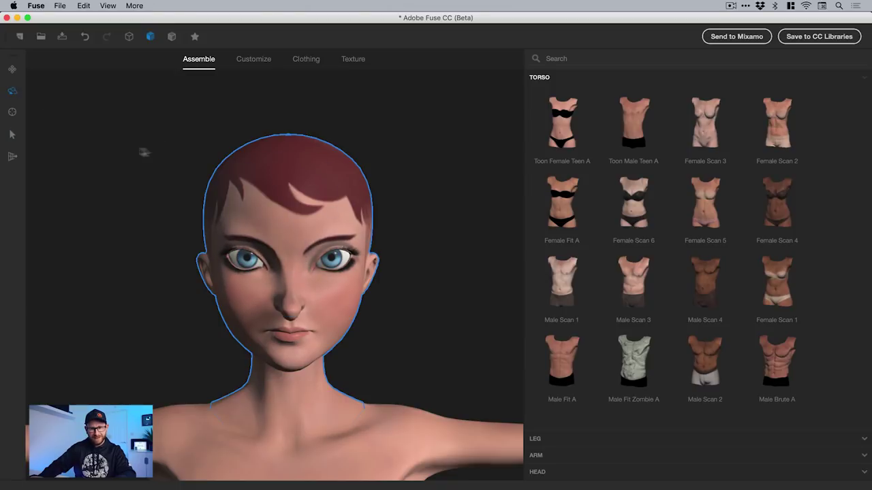
{"action": "mouse_move", "coordinate": [114, 238]}
{"action": "left_mouse_down"}
{"action": "mouse_move", "coordinate": [239, 244]}
{"action": "mouse_move", "coordinate": [154, 220]}
{"action": "mouse_move", "coordinate": [115, 240]}
{"action": "left_mouse_up"}
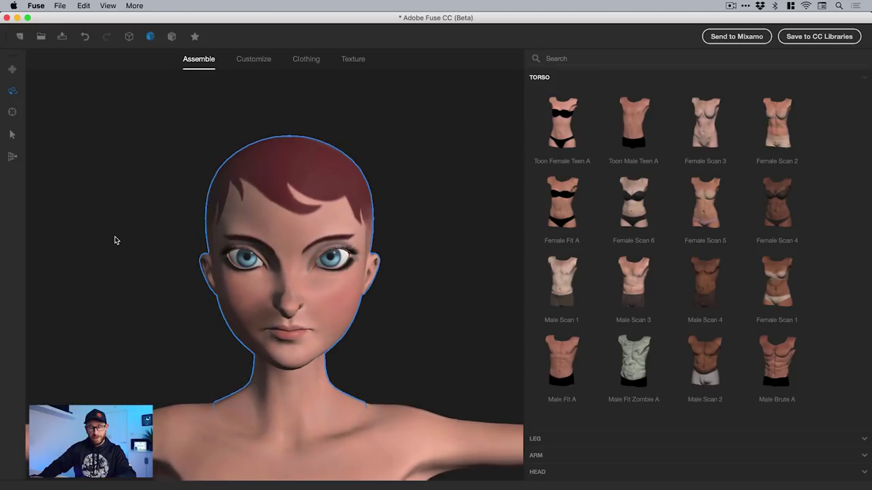
{"action": "scroll", "coordinate": [123, 245], "scroll_direction": "down", "scroll_amount": 3}
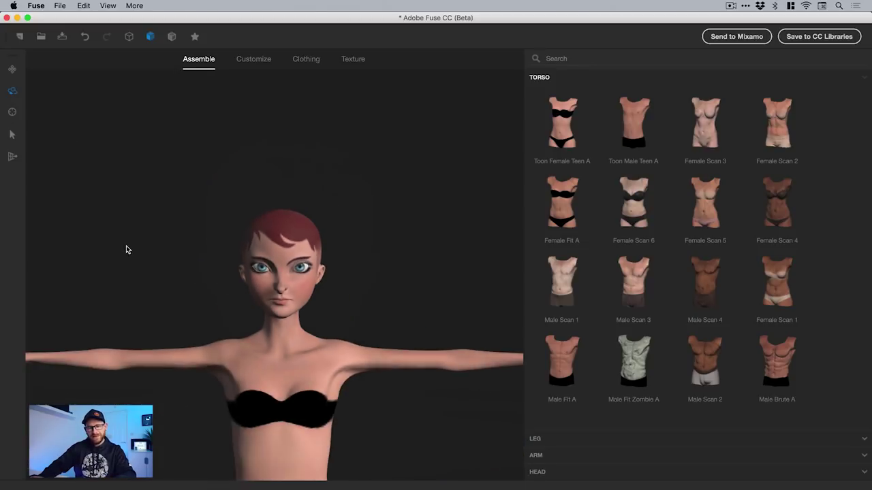
{"action": "left_click", "coordinate": [12, 70]}
{"action": "left_click_drag", "start_coordinate": [163, 272], "coordinate": [152, 130]}
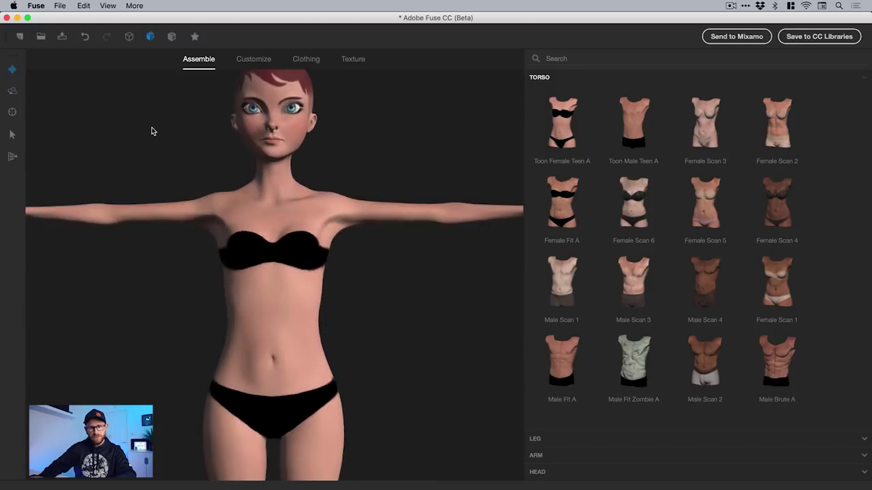
{"action": "scroll", "coordinate": [152, 150], "scroll_direction": "down", "scroll_amount": 3}
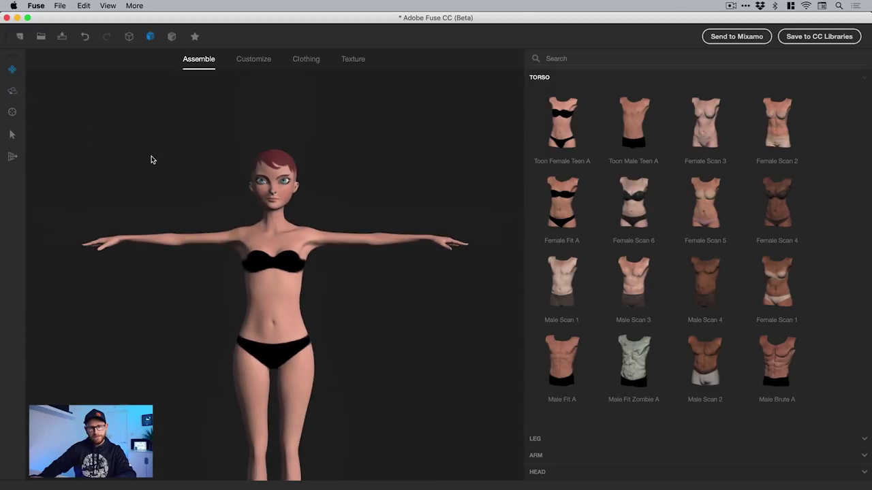
{"action": "left_click", "coordinate": [13, 112]}
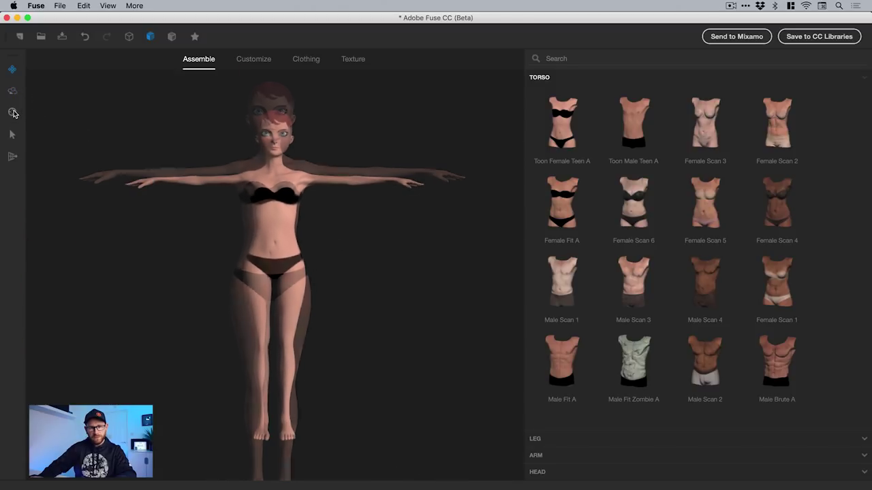
Give the character a cocky facial expression in the body customization settings
{"action": "left_click", "coordinate": [262, 66]}
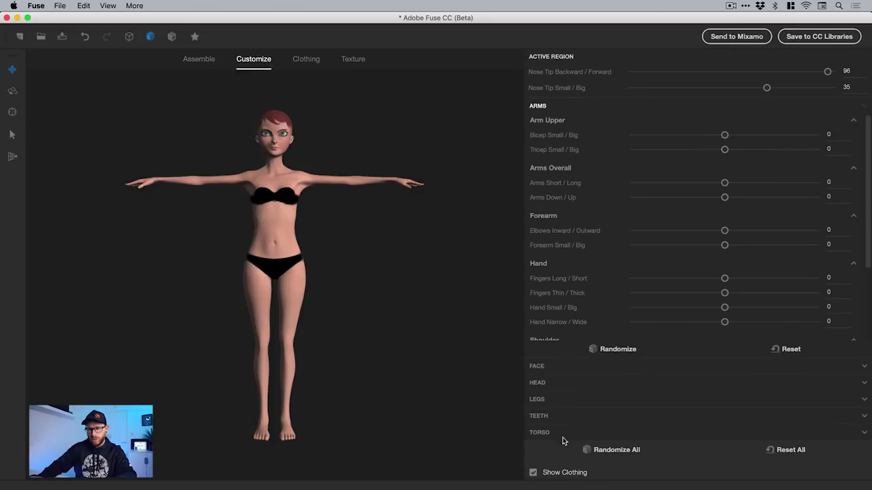
{"action": "left_click", "coordinate": [536, 367]}
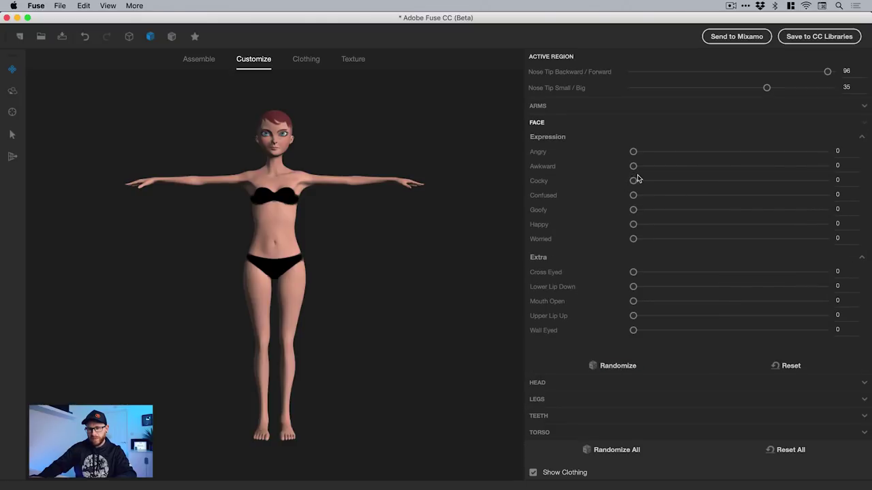
{"action": "left_click_drag", "start_coordinate": [635, 179], "coordinate": [705, 186]}
{"action": "left_click_drag", "start_coordinate": [639, 186], "coordinate": [827, 170]}
Set the character's Bicep Small / Big to 76, Tricep Small / Big to -74 and Arms Short / Long to -100
{"action": "left_click", "coordinate": [553, 107]}
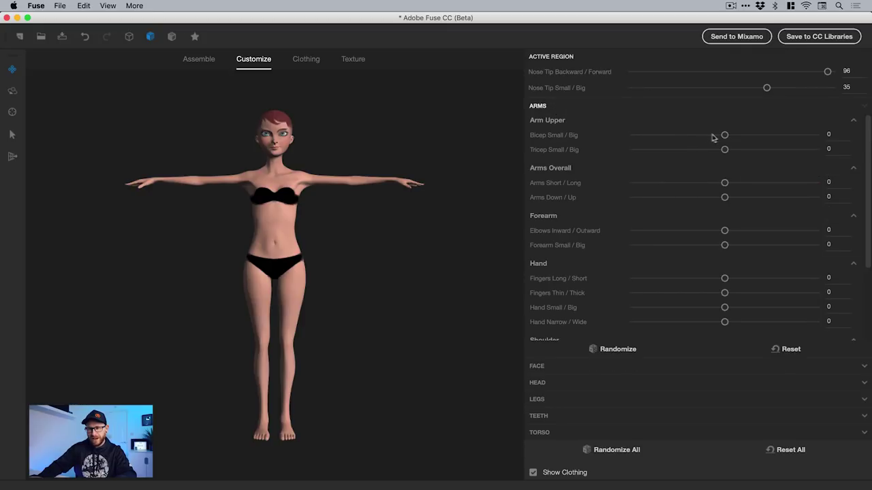
{"action": "left_click_drag", "start_coordinate": [725, 135], "coordinate": [794, 135]}
{"action": "left_click_drag", "start_coordinate": [725, 185], "coordinate": [633, 184]}
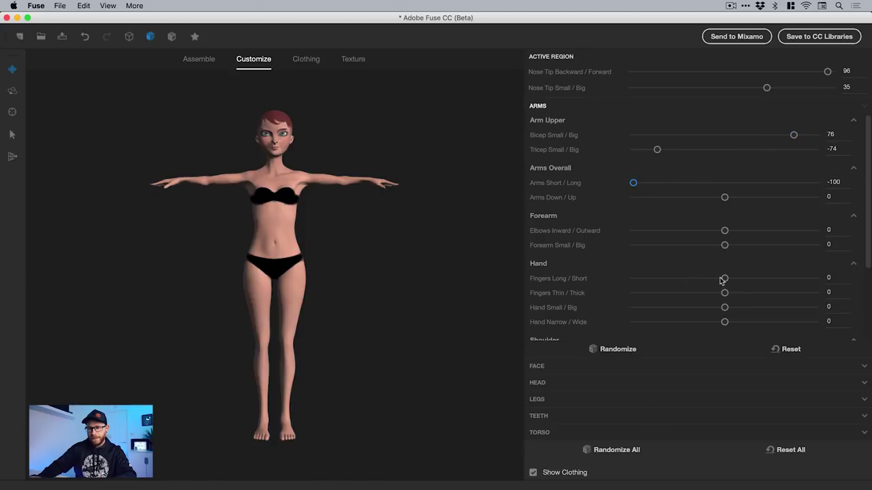
Set Fingers Long / Short to -100, Fingers Thin / Thick to 100, Hand Small / Big to 100 and Hand Narrow / Wide to -100
{"action": "left_click_drag", "start_coordinate": [721, 280], "coordinate": [633, 279]}
{"action": "left_click_drag", "start_coordinate": [725, 293], "coordinate": [815, 292]}
{"action": "left_click_drag", "start_coordinate": [724, 307], "coordinate": [815, 307]}
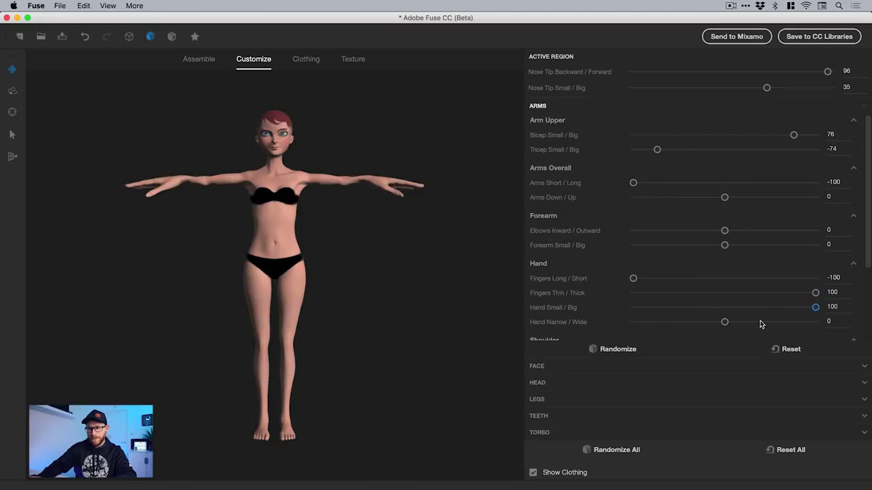
{"action": "left_click_drag", "start_coordinate": [725, 322], "coordinate": [568, 323]}
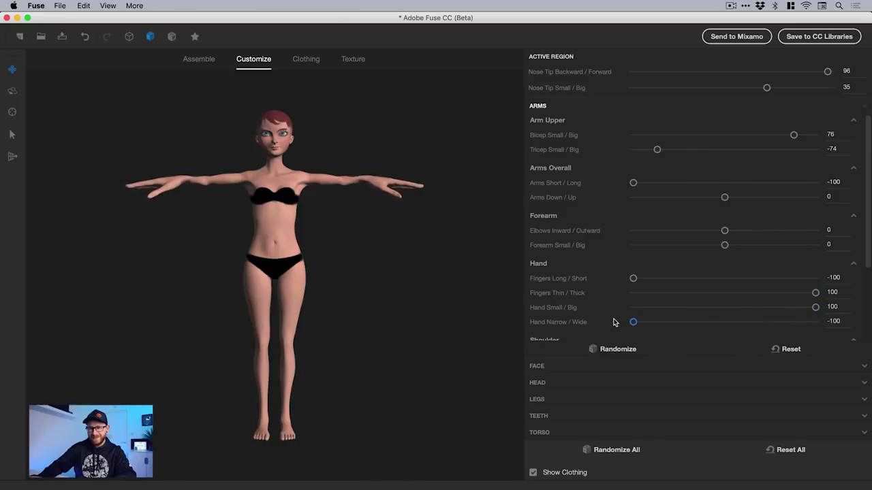
Set the teeth to Lower Canines Long 76, Teeth Backward 71, Teeth Crooked 88 and Teeth Forward 62
{"action": "left_click", "coordinate": [542, 385]}
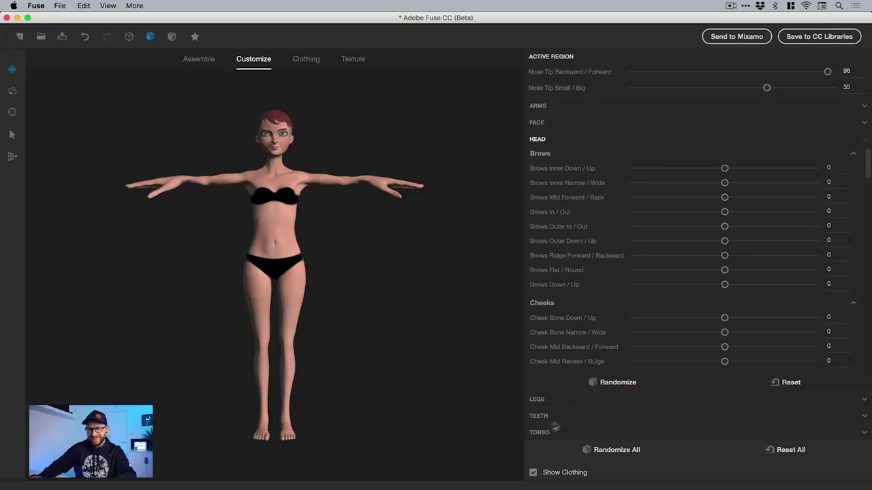
{"action": "left_click", "coordinate": [539, 417]}
{"action": "left_click_drag", "start_coordinate": [633, 201], "coordinate": [772, 201]}
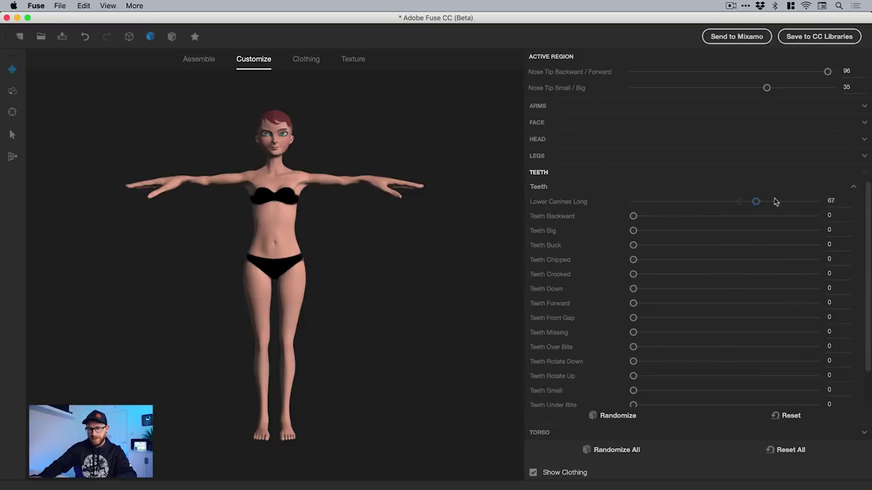
{"action": "left_click_drag", "start_coordinate": [633, 216], "coordinate": [762, 216]}
{"action": "left_click_drag", "start_coordinate": [633, 273], "coordinate": [794, 274]}
{"action": "left_click_drag", "start_coordinate": [633, 303], "coordinate": [746, 303]}
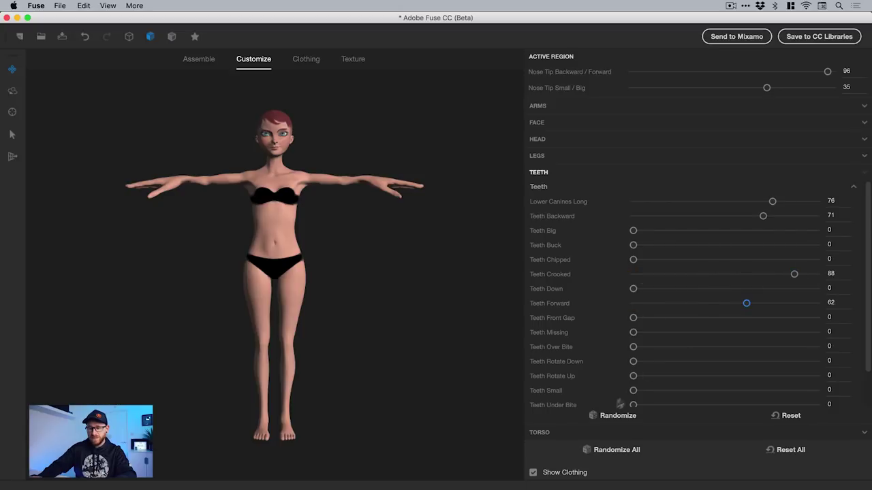
Try torso values of 100 for Mid Back, Butt In / Out, Butt Narrow / Wide and Breasts Cone / Round, with Breasts Angle at -100
{"action": "left_click", "coordinate": [540, 433]}
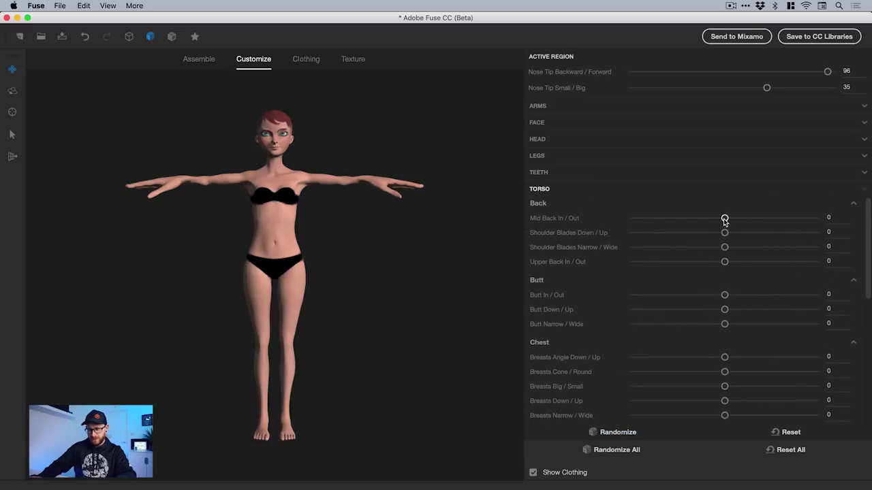
{"action": "left_click_drag", "start_coordinate": [724, 218], "coordinate": [810, 225]}
{"action": "left_click_drag", "start_coordinate": [724, 295], "coordinate": [870, 294]}
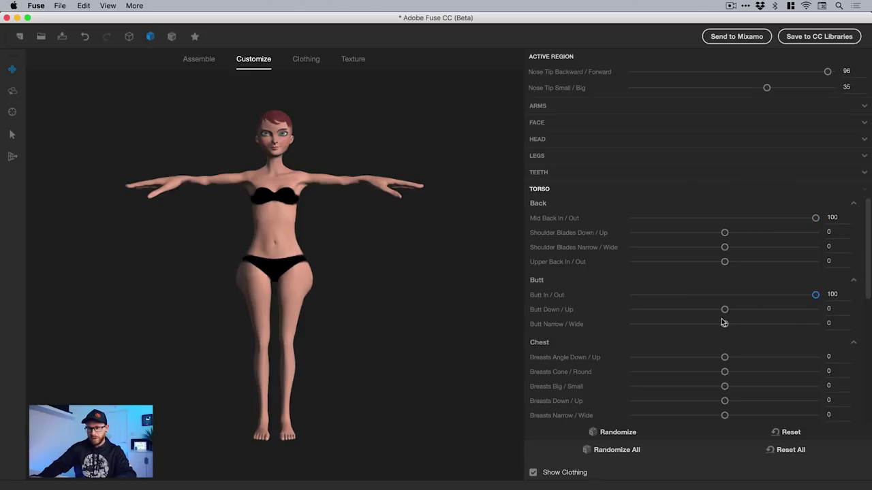
{"action": "left_click_drag", "start_coordinate": [726, 325], "coordinate": [860, 319]}
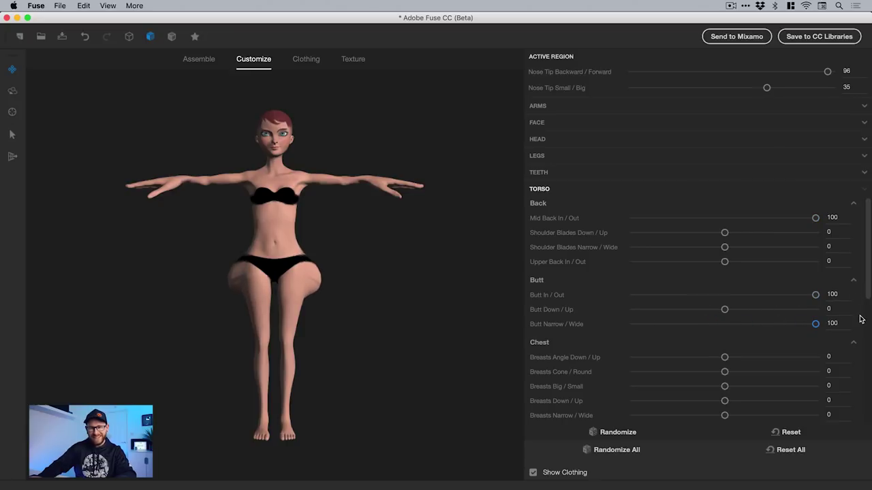
{"action": "left_click_drag", "start_coordinate": [724, 357], "coordinate": [617, 358]}
{"action": "left_click_drag", "start_coordinate": [724, 372], "coordinate": [821, 369]}
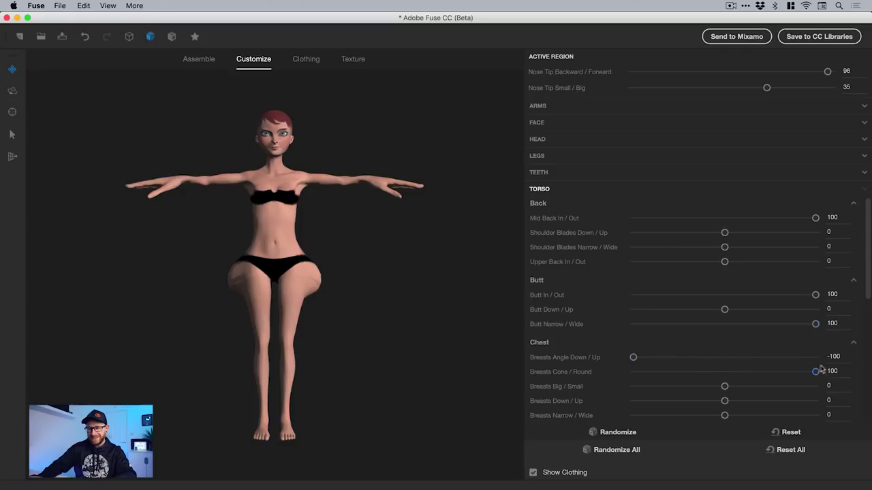
Try Torso Short / Long, Stomach Down / Up and Waist Thin / Wide at 100 with Waist Down / Up at -100, and view the figure
{"action": "scroll", "coordinate": [654, 374], "scroll_direction": "down", "scroll_amount": 5}
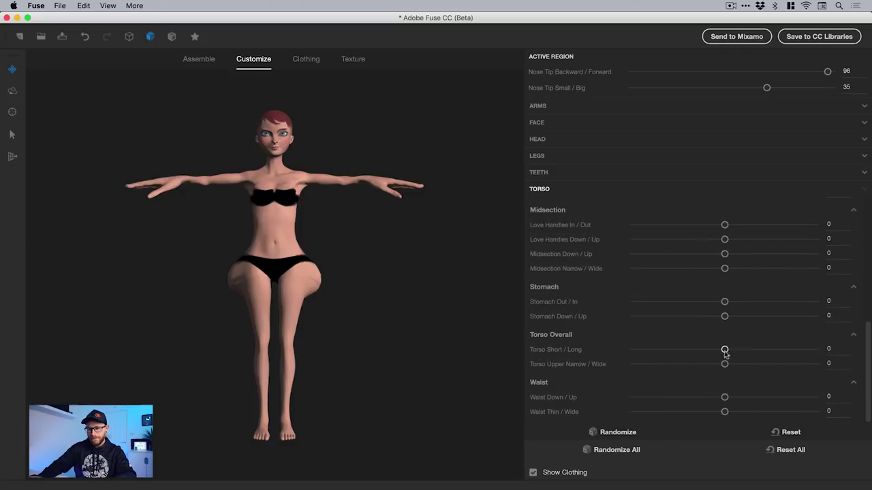
{"action": "left_click_drag", "start_coordinate": [724, 350], "coordinate": [610, 352]}
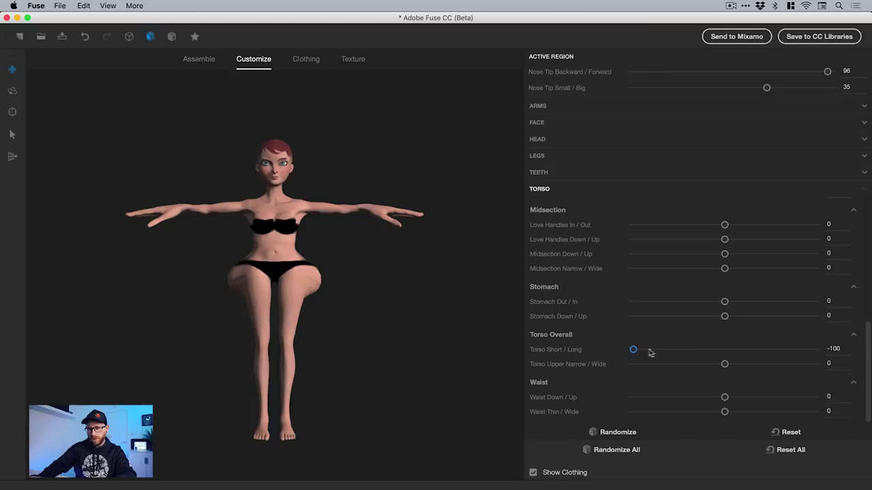
{"action": "left_click_drag", "start_coordinate": [633, 350], "coordinate": [852, 326]}
{"action": "left_click_drag", "start_coordinate": [723, 316], "coordinate": [847, 320]}
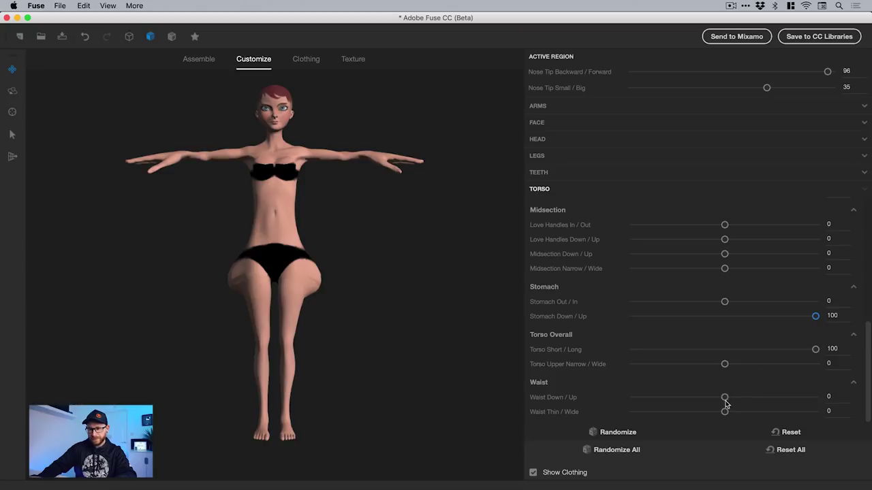
{"action": "left_click_drag", "start_coordinate": [725, 397], "coordinate": [632, 399]}
{"action": "left_click_drag", "start_coordinate": [724, 413], "coordinate": [844, 412]}
{"action": "left_click", "coordinate": [12, 90]}
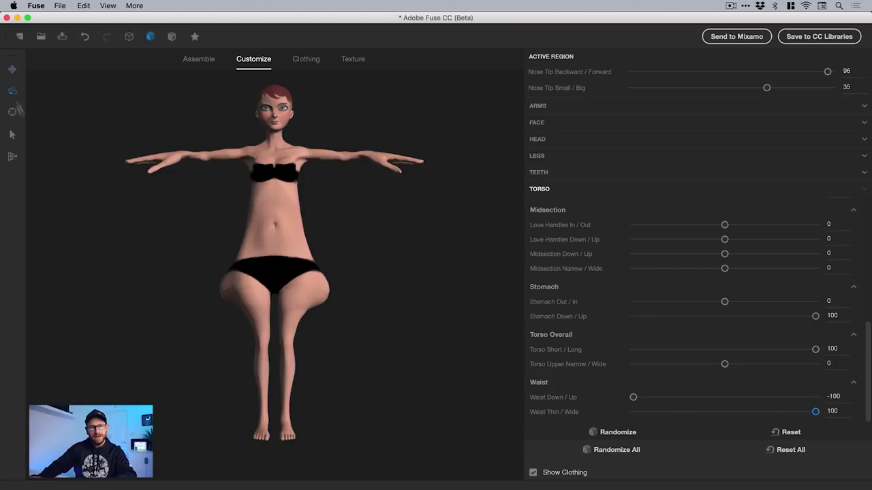
{"action": "mouse_move", "coordinate": [65, 190]}
{"action": "left_mouse_down"}
{"action": "mouse_move", "coordinate": [313, 226]}
{"action": "mouse_move", "coordinate": [383, 204]}
{"action": "mouse_move", "coordinate": [64, 185]}
{"action": "mouse_move", "coordinate": [68, 203]}
{"action": "left_mouse_up"}
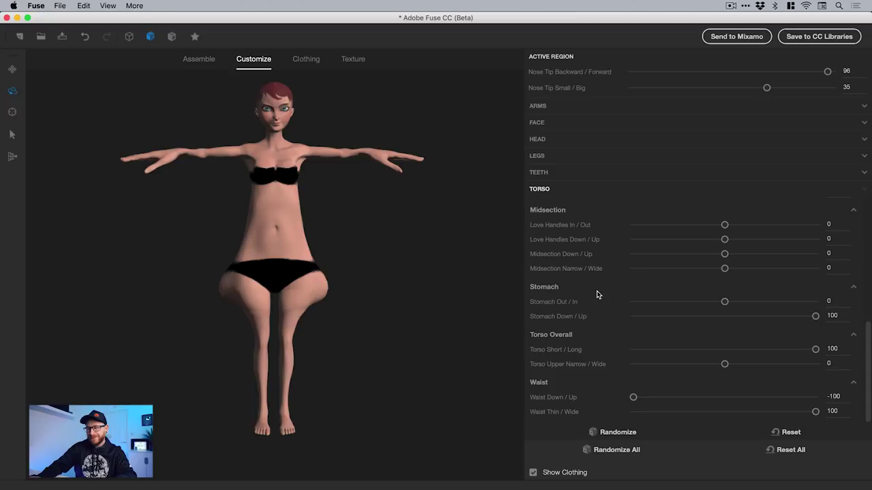
Randomize the torso proportions several times to try different body shapes
{"action": "left_click", "coordinate": [612, 434]}
{"action": "left_click", "coordinate": [612, 434]}
{"action": "left_click", "coordinate": [612, 434]}
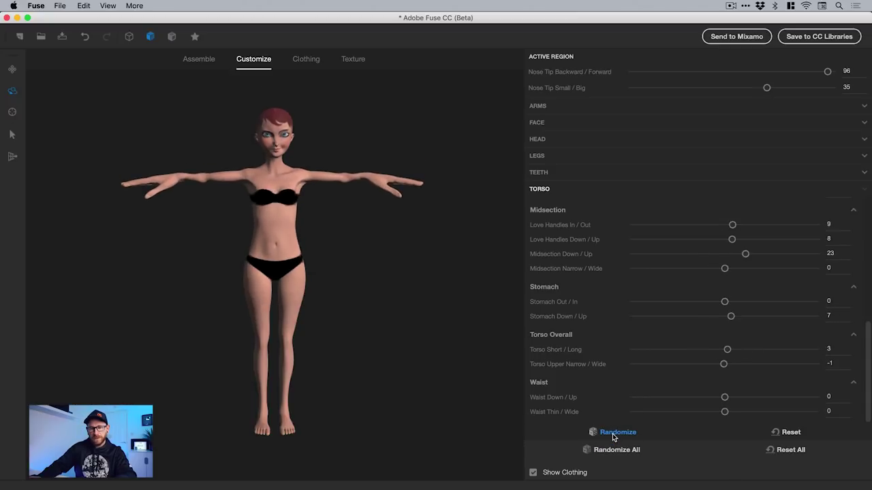
{"action": "left_click", "coordinate": [612, 434]}
{"action": "left_click", "coordinate": [612, 433]}
{"action": "left_click", "coordinate": [612, 434]}
{"action": "left_click", "coordinate": [613, 434]}
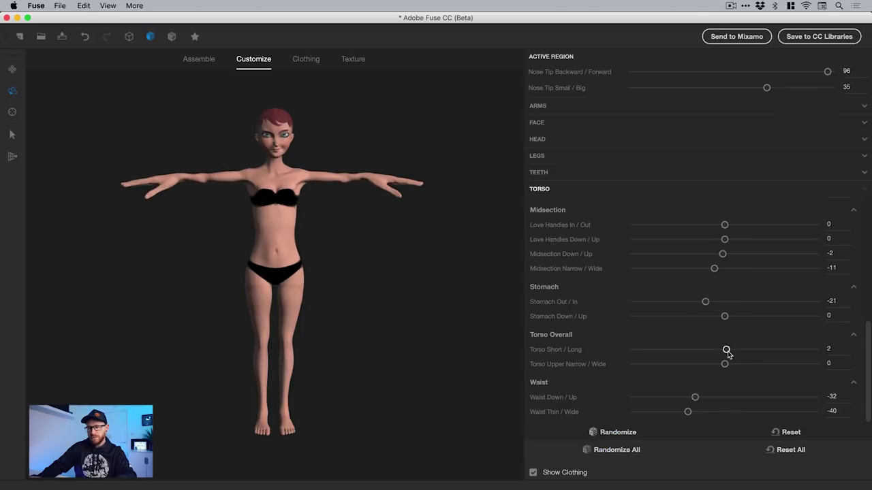
Set Torso Short / Long, Torso Upper Narrow / Wide and Love Handles Down / Up to 100, Waist Thin / Wide to 99 and Midsection Narrow / Wide to -93
{"action": "left_click_drag", "start_coordinate": [726, 349], "coordinate": [817, 349]}
{"action": "left_click_drag", "start_coordinate": [725, 364], "coordinate": [817, 363]}
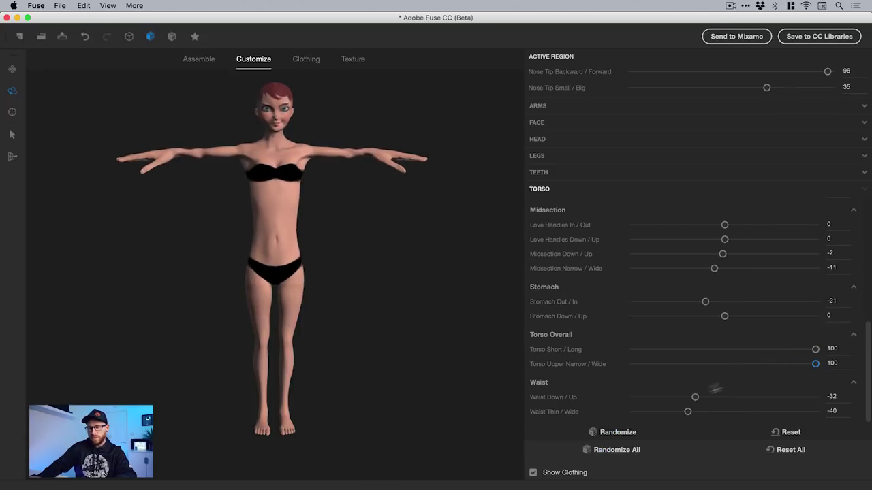
{"action": "left_click_drag", "start_coordinate": [688, 412], "coordinate": [555, 413]}
{"action": "left_click_drag", "start_coordinate": [634, 413], "coordinate": [815, 412]}
{"action": "left_click_drag", "start_coordinate": [714, 270], "coordinate": [638, 269]}
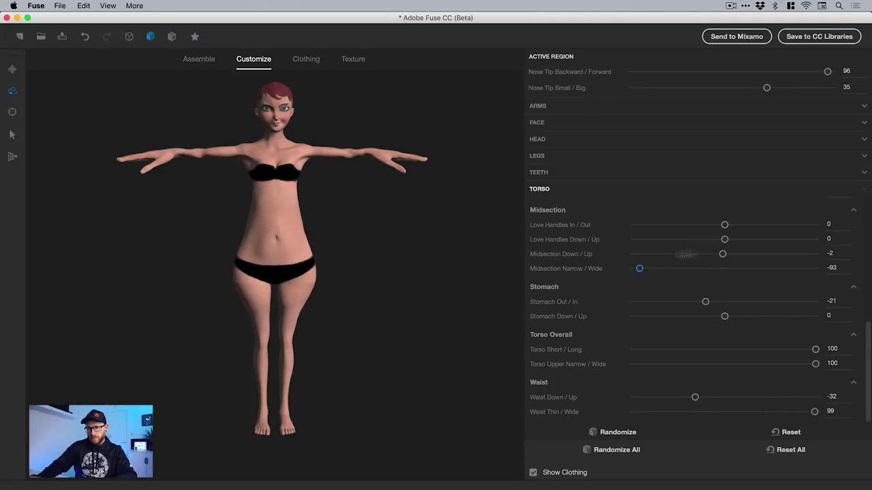
{"action": "left_click_drag", "start_coordinate": [724, 239], "coordinate": [846, 244]}
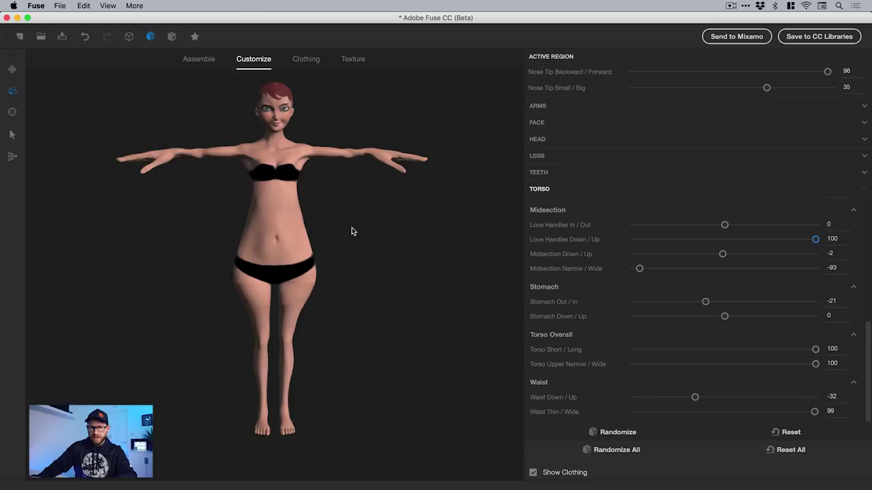
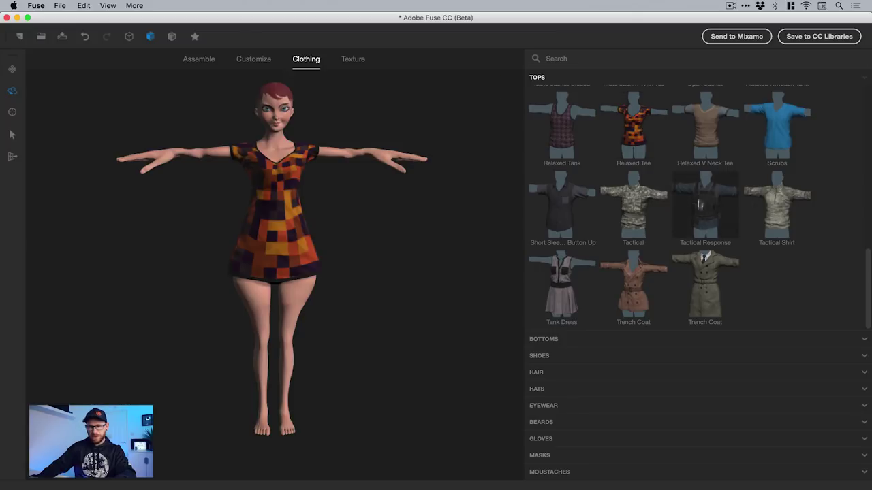
Dress the character in the Tactical Response top and check its fit on the body
{"action": "left_click", "coordinate": [704, 203]}
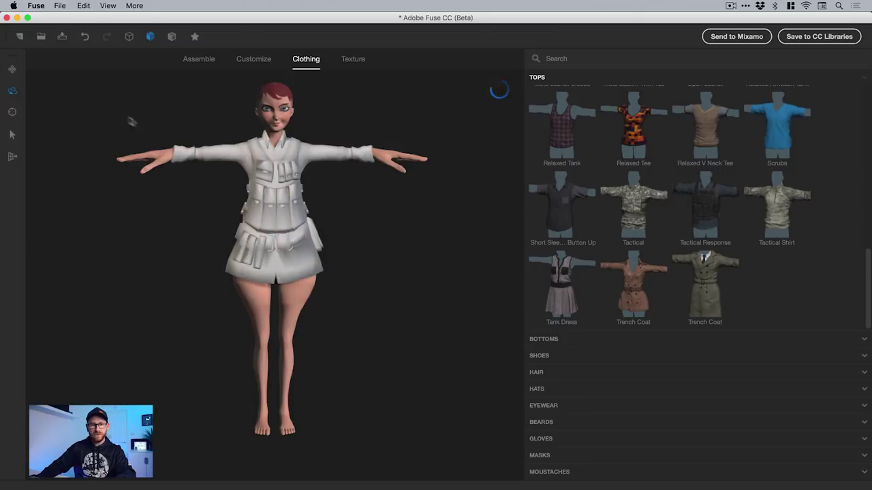
{"action": "mouse_move", "coordinate": [130, 214]}
{"action": "left_mouse_down"}
{"action": "mouse_move", "coordinate": [227, 230]}
{"action": "mouse_move", "coordinate": [463, 222]}
{"action": "mouse_move", "coordinate": [195, 200]}
{"action": "mouse_move", "coordinate": [120, 228]}
{"action": "mouse_move", "coordinate": [370, 222]}
{"action": "mouse_move", "coordinate": [128, 217]}
{"action": "left_mouse_up"}
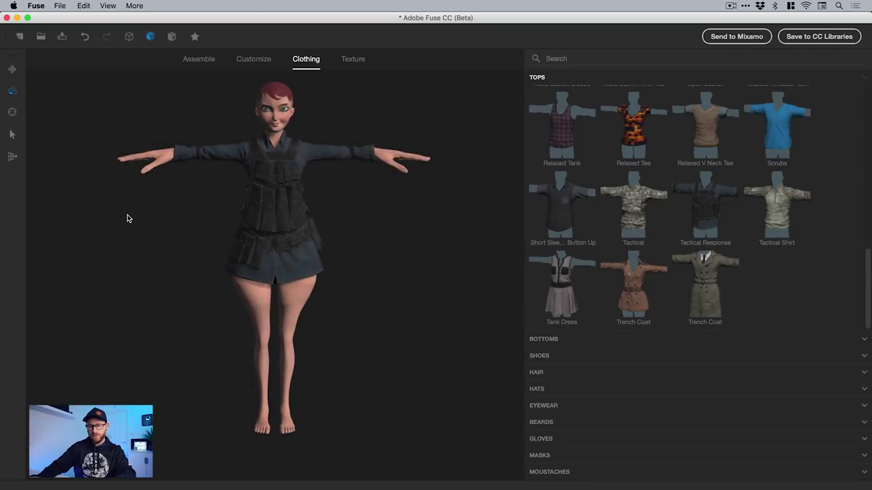
Dress the character in the Workout Shorts and the Firefighter Boots
{"action": "left_click", "coordinate": [543, 339]}
{"action": "scroll", "coordinate": [664, 277], "scroll_direction": "down", "scroll_amount": 5}
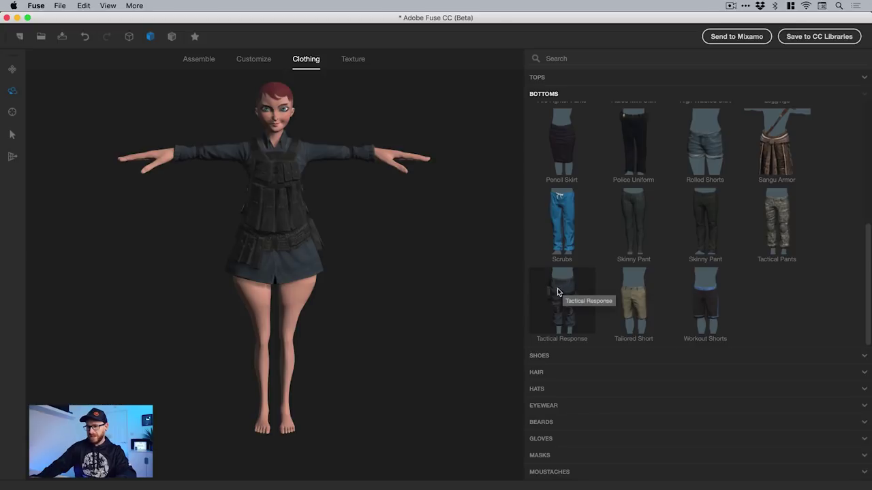
{"action": "left_click", "coordinate": [712, 288]}
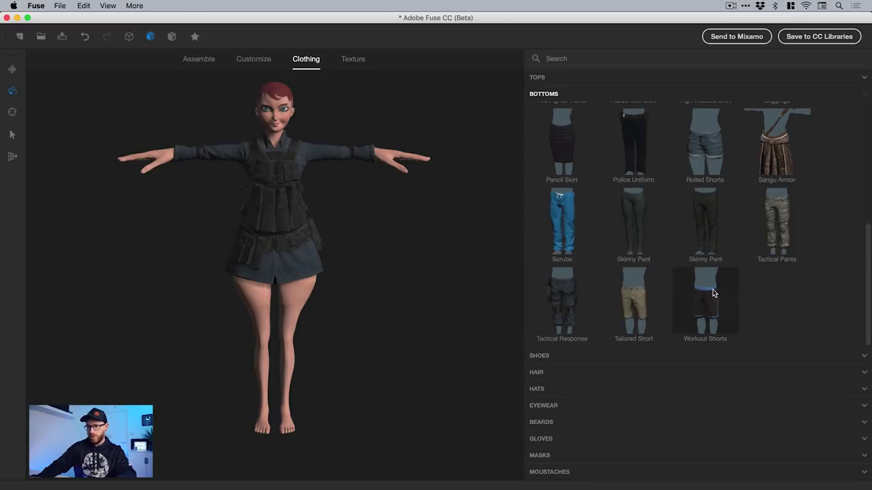
{"action": "left_click", "coordinate": [540, 357]}
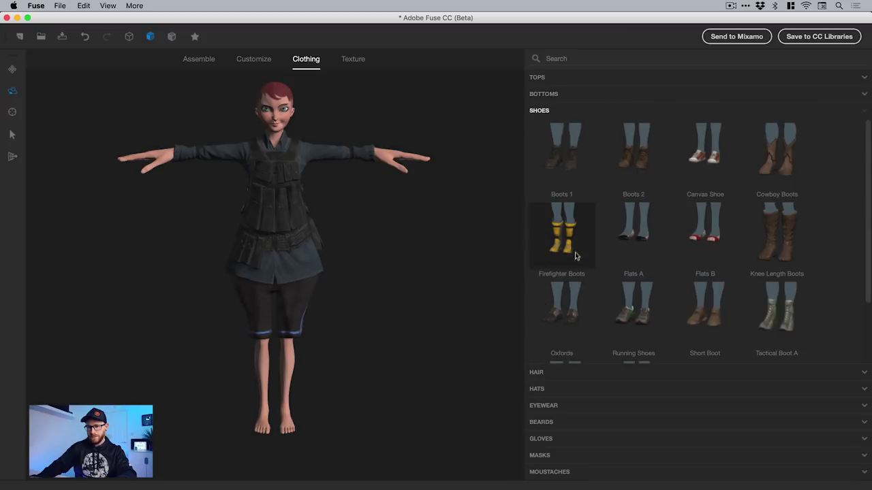
{"action": "left_click", "coordinate": [572, 229]}
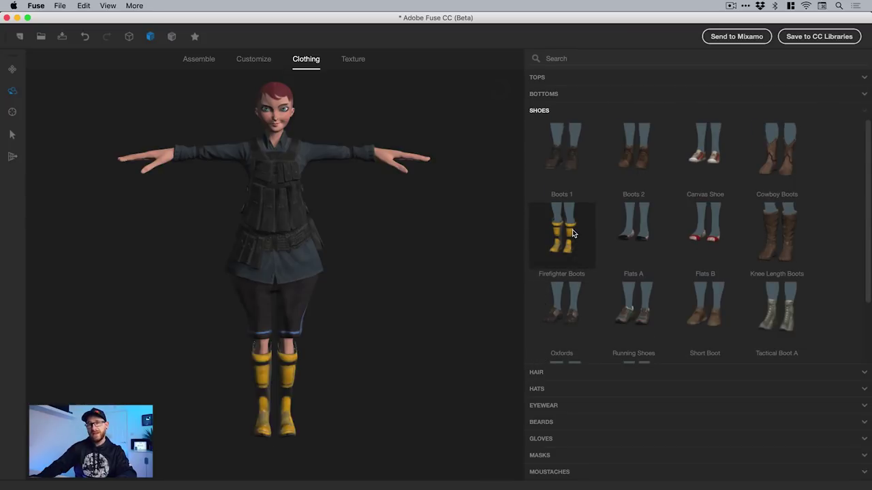
Give the character the Alpha Ponytail hairstyle and the Fashionista glasses
{"action": "left_click", "coordinate": [531, 373]}
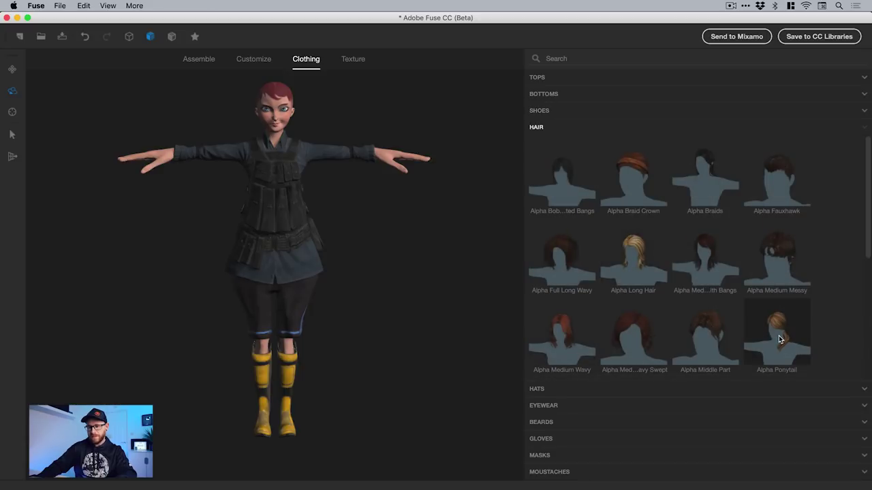
{"action": "left_click", "coordinate": [542, 405]}
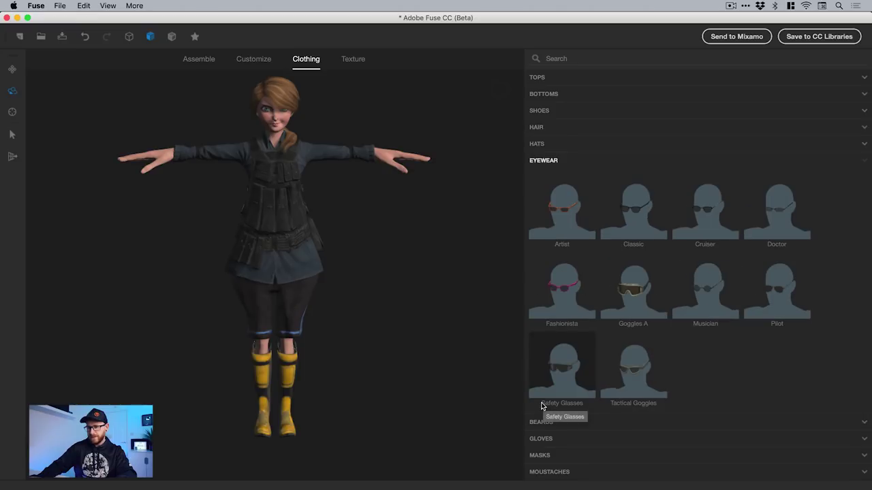
{"action": "left_click", "coordinate": [568, 280]}
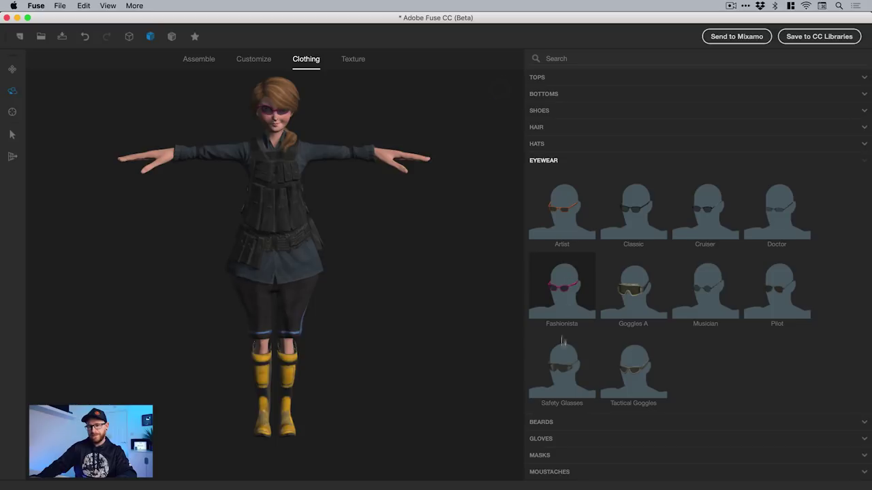
Add the Alpha Soul Patch beard and the Tactical Response gloves to the character
{"action": "left_click", "coordinate": [549, 422]}
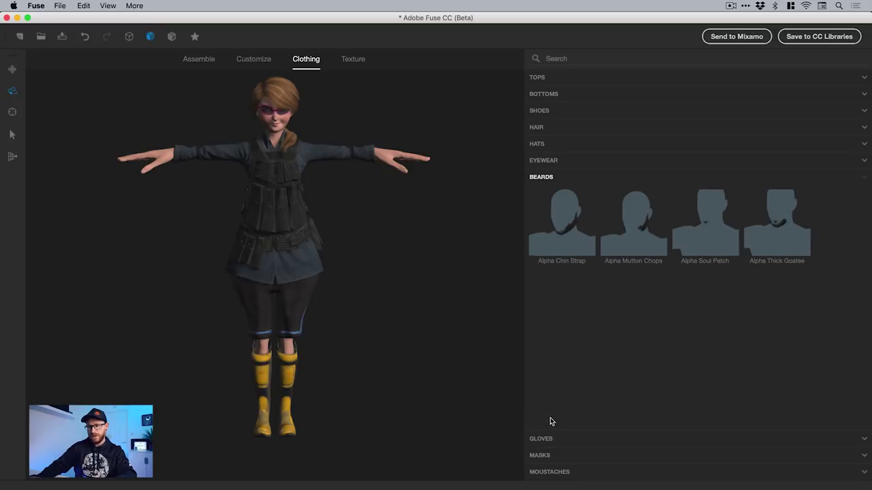
{"action": "left_click", "coordinate": [707, 235]}
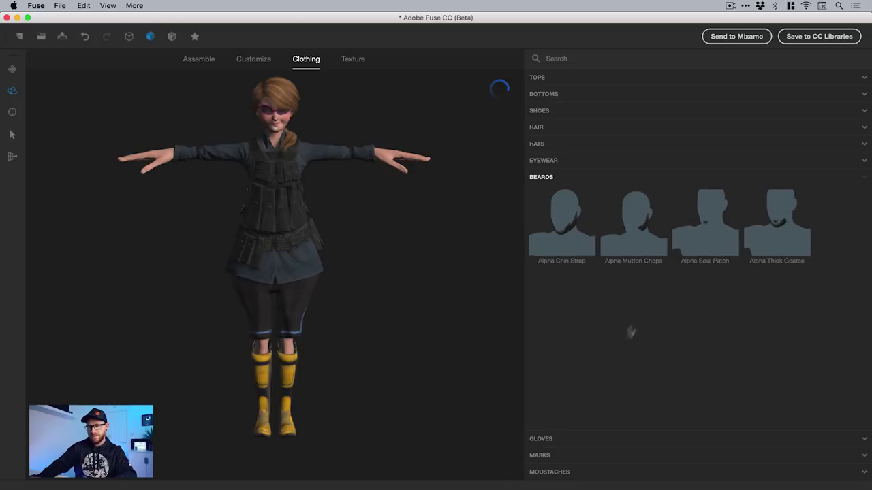
{"action": "left_click", "coordinate": [544, 439]}
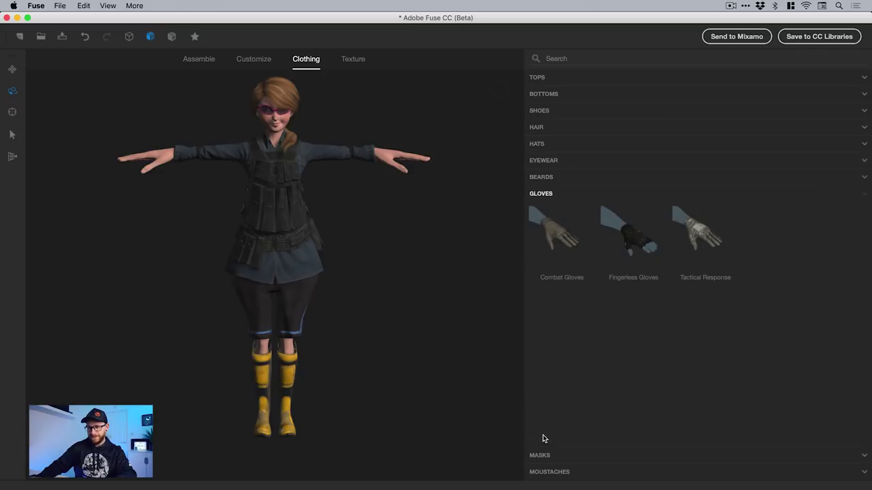
{"action": "left_click", "coordinate": [706, 242]}
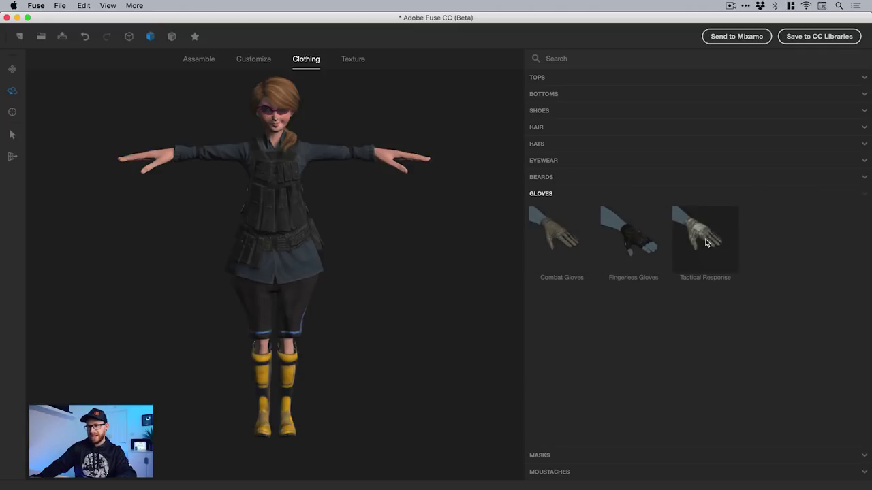
Put the Surgical Mask on the character and add the Alpha Trim moustache
{"action": "left_click", "coordinate": [540, 455]}
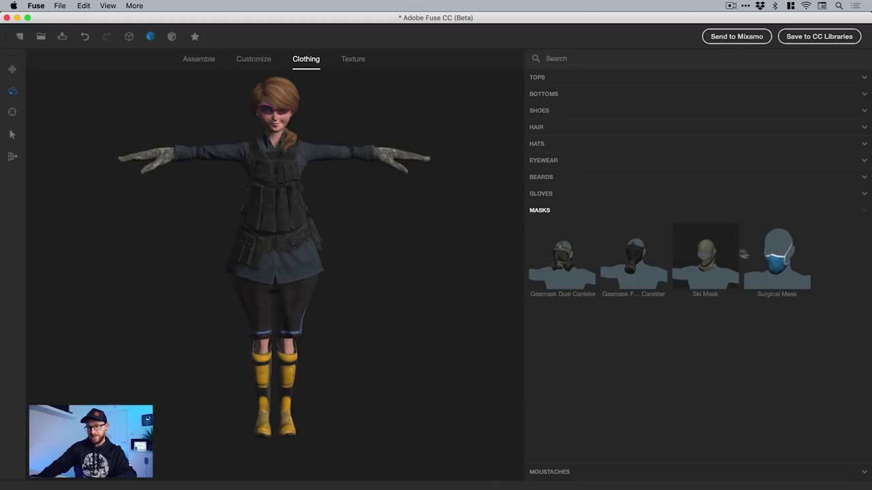
{"action": "left_click", "coordinate": [779, 258]}
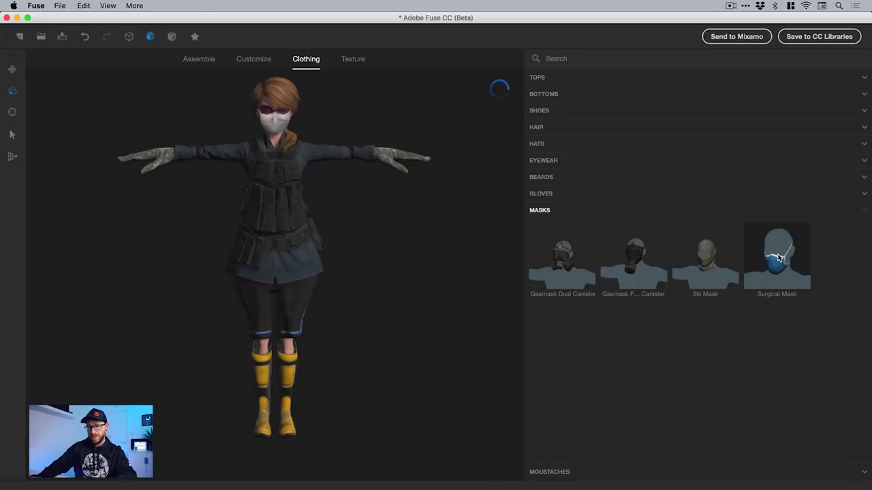
{"action": "left_click", "coordinate": [563, 471]}
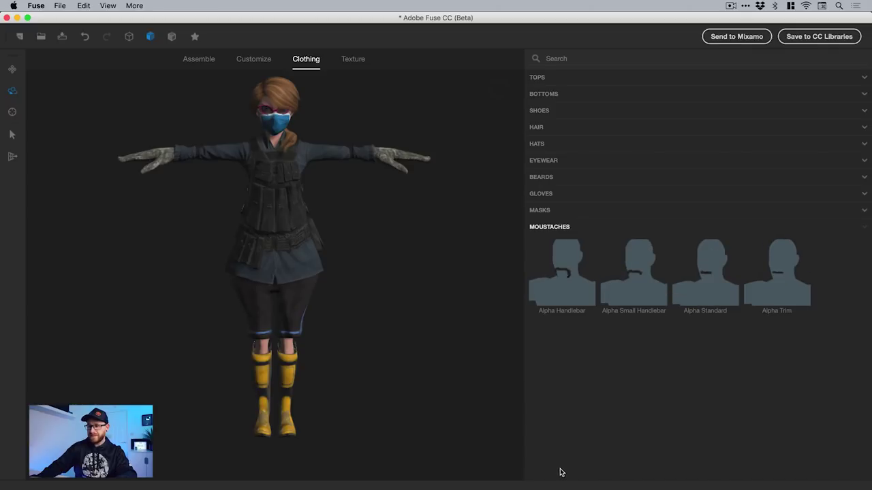
{"action": "left_click", "coordinate": [787, 273]}
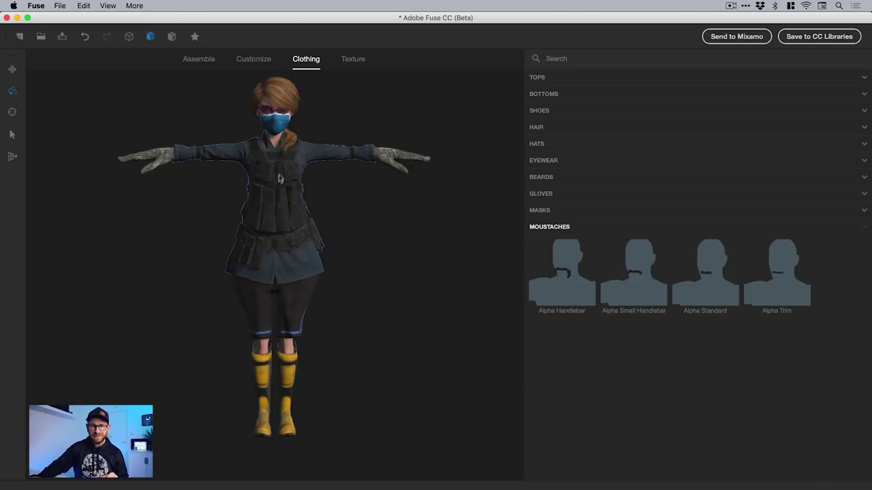
Try removing the Tactical Response top from the character and undo the removal
{"action": "key", "text": "Delete"}
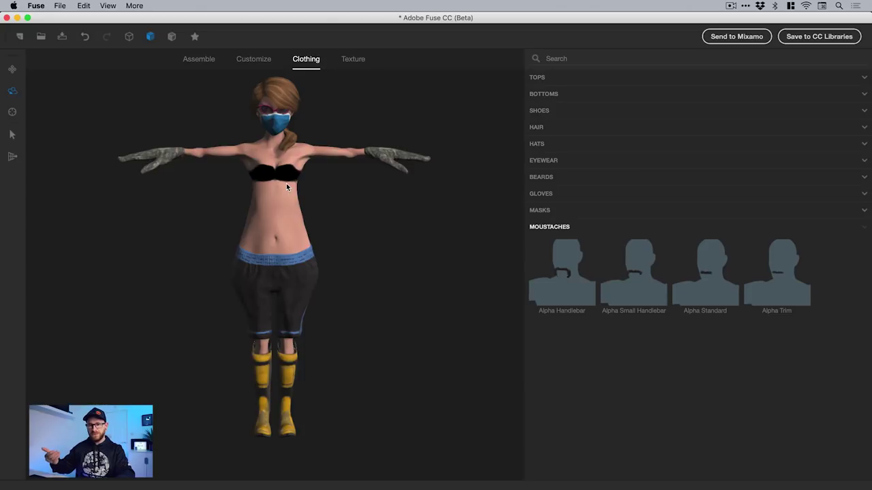
{"action": "key", "text": "super+z"}
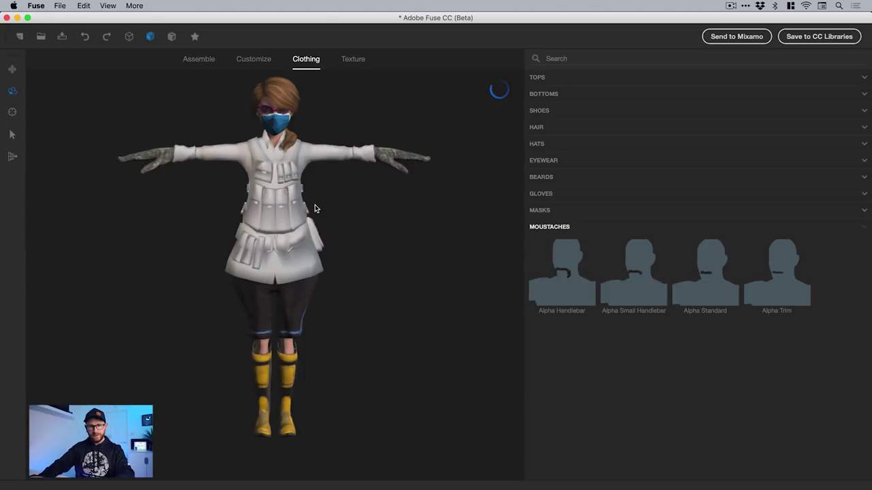
{"action": "left_click_drag", "start_coordinate": [161, 214], "coordinate": [185, 214]}
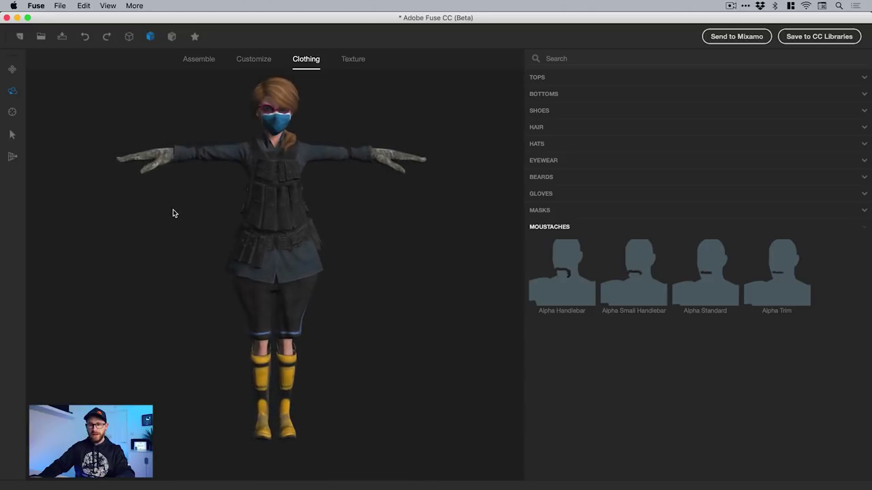
Set the texture resolution of the character's body to 2048 x 2048
{"action": "left_click", "coordinate": [350, 58]}
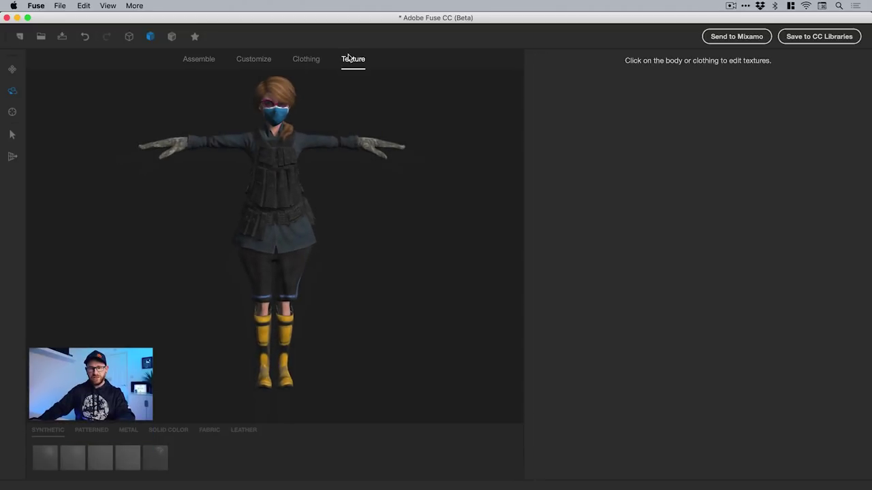
{"action": "left_click", "coordinate": [275, 115]}
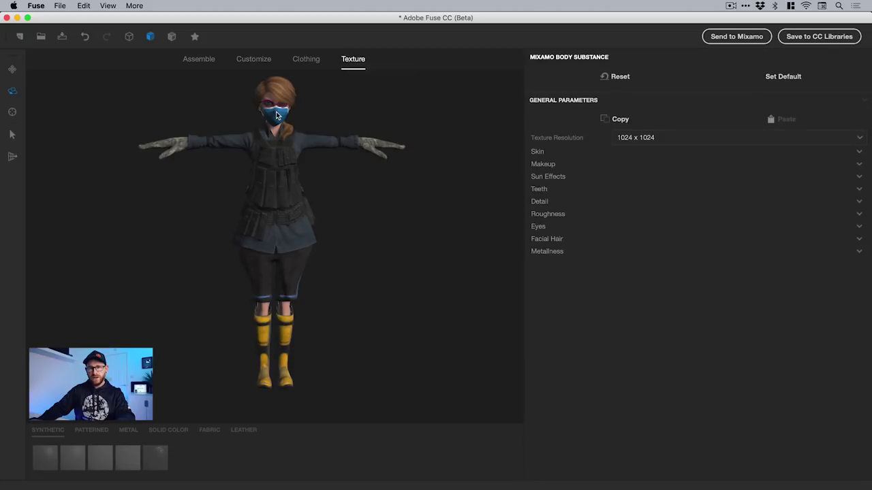
{"action": "left_click", "coordinate": [659, 138]}
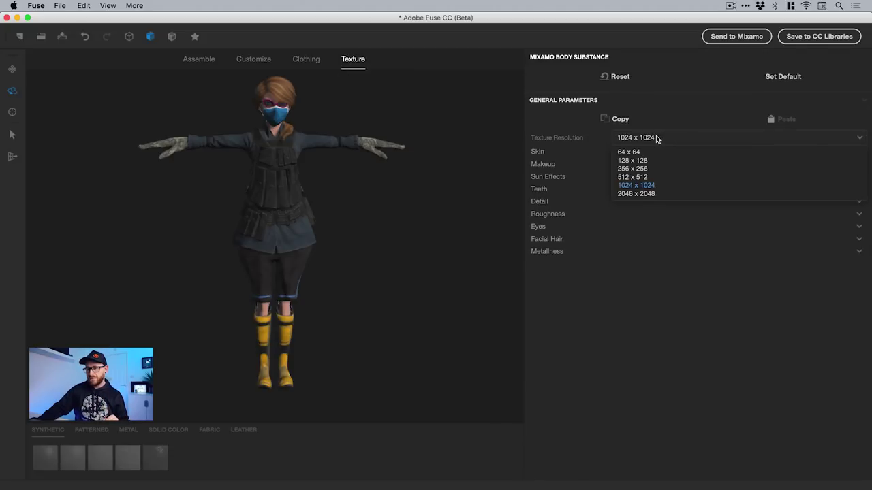
{"action": "left_click", "coordinate": [639, 194]}
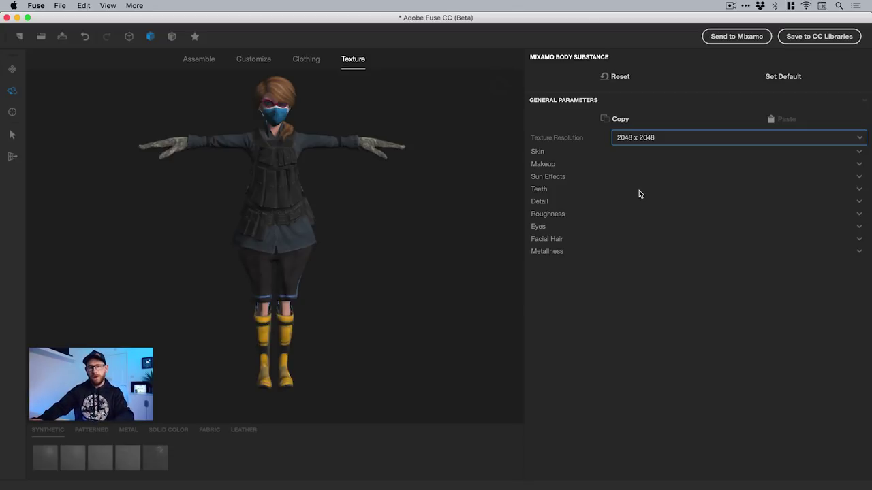
Examine the Tactical Response top's texture resolution choices, Region Scale and Edge Wear parameters
{"action": "left_click", "coordinate": [260, 191]}
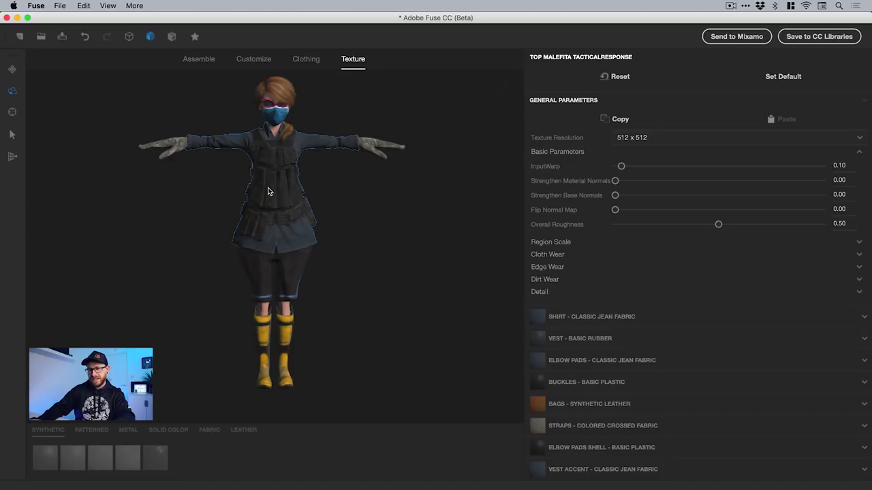
{"action": "left_click", "coordinate": [627, 139]}
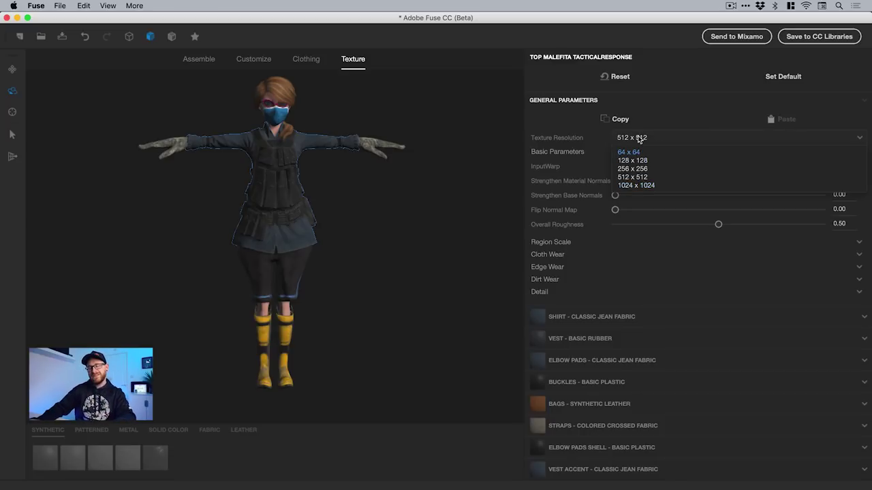
{"action": "left_click", "coordinate": [638, 139]}
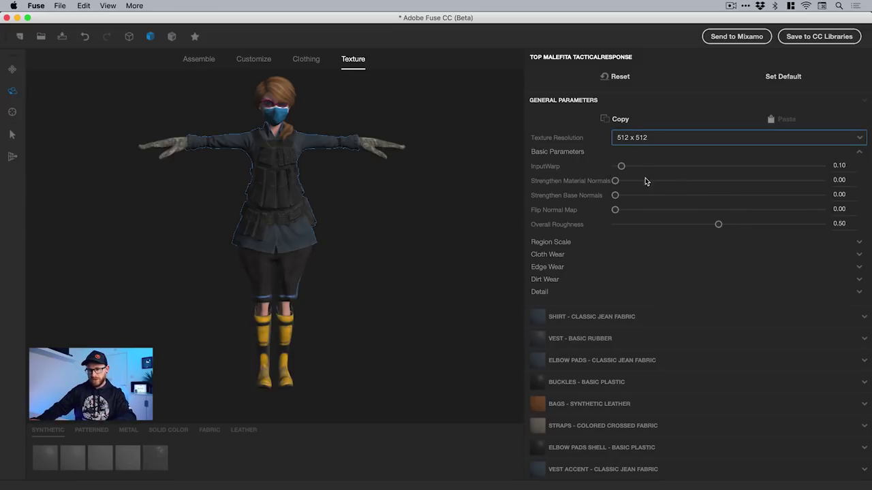
{"action": "left_click", "coordinate": [860, 244]}
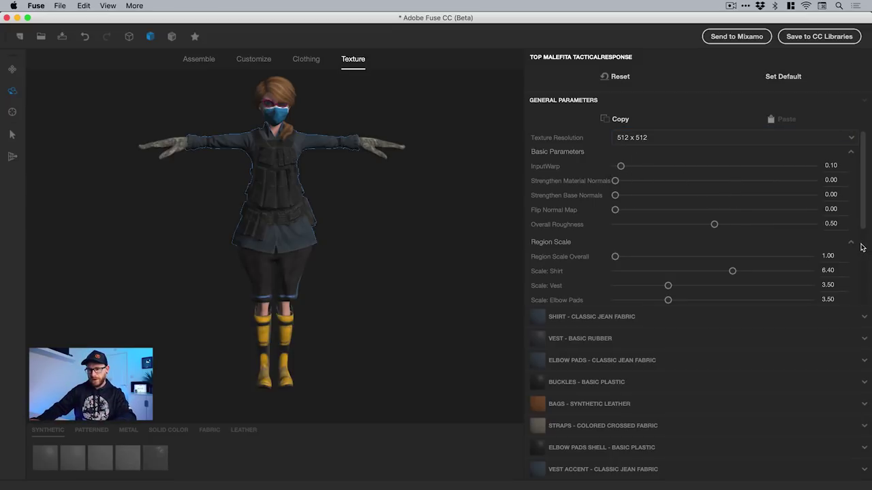
{"action": "scroll", "coordinate": [861, 247], "scroll_direction": "down", "scroll_amount": 4}
{"action": "left_click", "coordinate": [851, 275]}
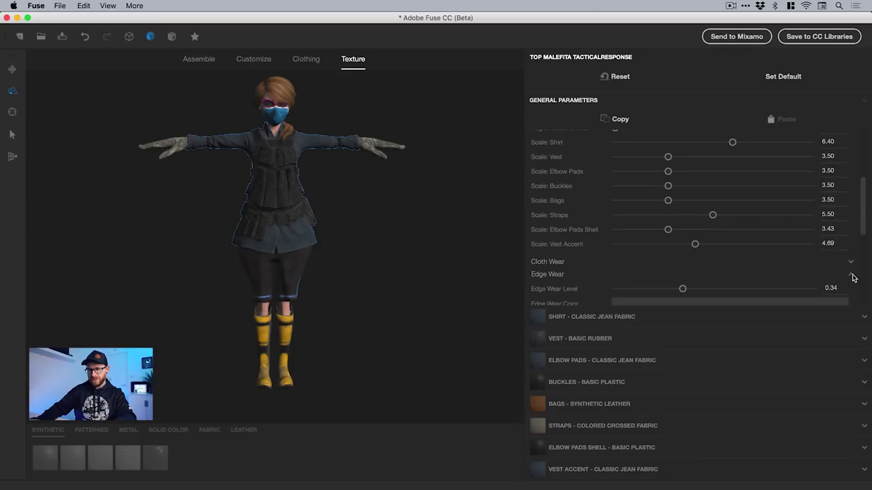
{"action": "left_click", "coordinate": [852, 276]}
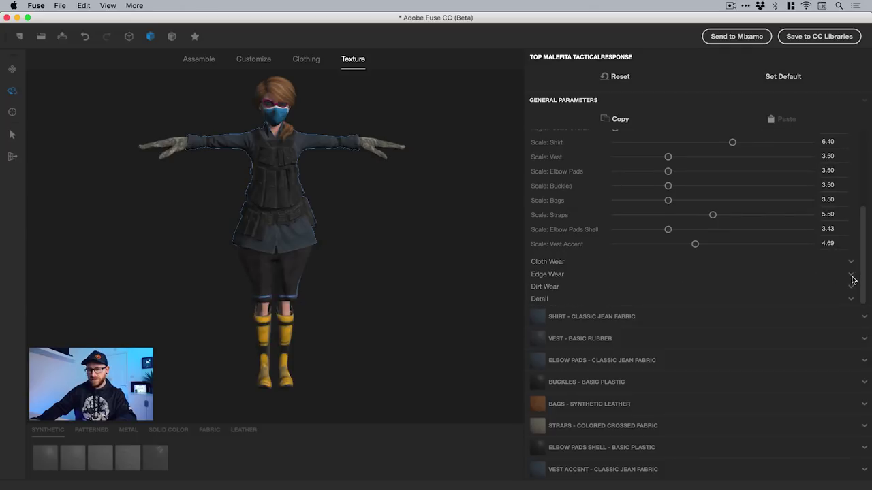
Browse the material categories for the top's shirt region and apply the Standard Metal Floor metal to it
{"action": "left_click", "coordinate": [570, 319]}
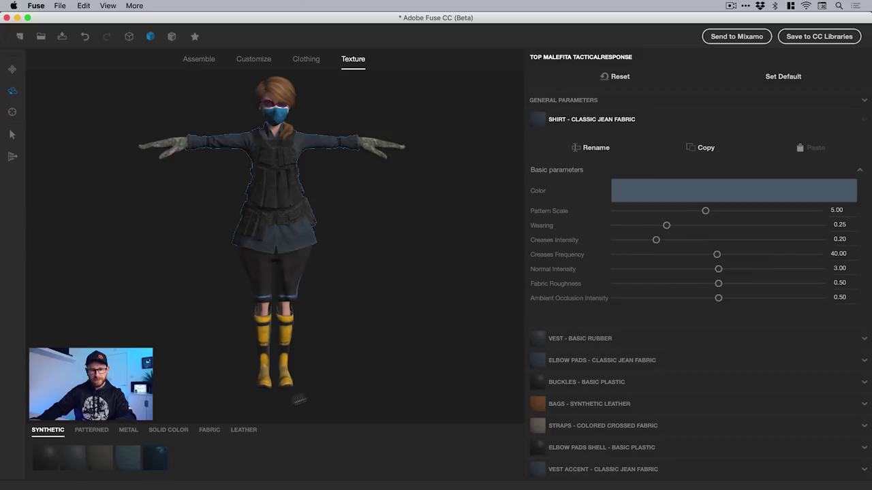
{"action": "left_click", "coordinate": [99, 433]}
{"action": "left_click", "coordinate": [129, 431]}
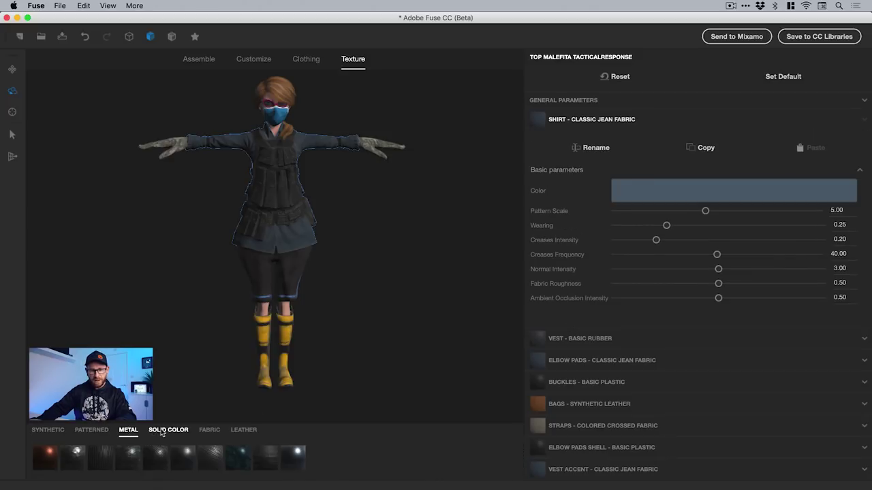
{"action": "left_click", "coordinate": [167, 430]}
{"action": "left_click", "coordinate": [213, 432]}
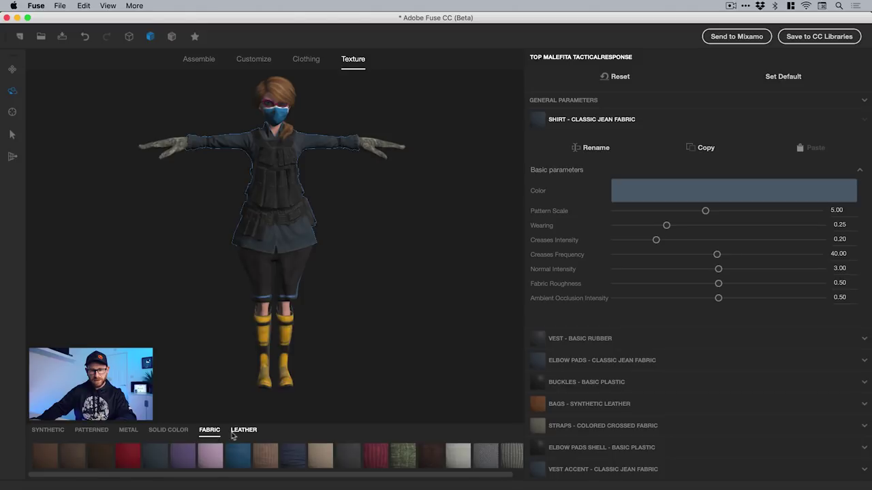
{"action": "left_click", "coordinate": [131, 432]}
{"action": "left_click", "coordinate": [295, 458]}
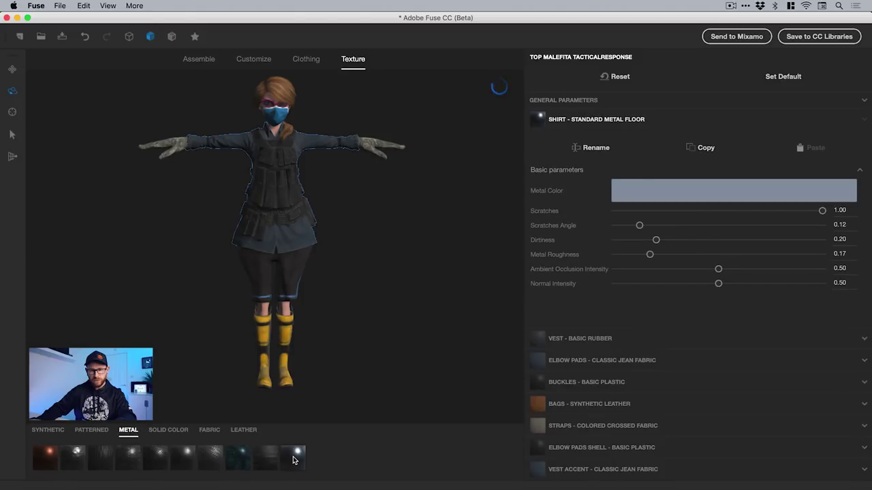
{"action": "mouse_move", "coordinate": [204, 263]}
{"action": "left_mouse_down"}
{"action": "mouse_move", "coordinate": [430, 253]}
{"action": "mouse_move", "coordinate": [468, 263]}
{"action": "mouse_move", "coordinate": [227, 253]}
{"action": "mouse_move", "coordinate": [192, 267]}
{"action": "left_mouse_up"}
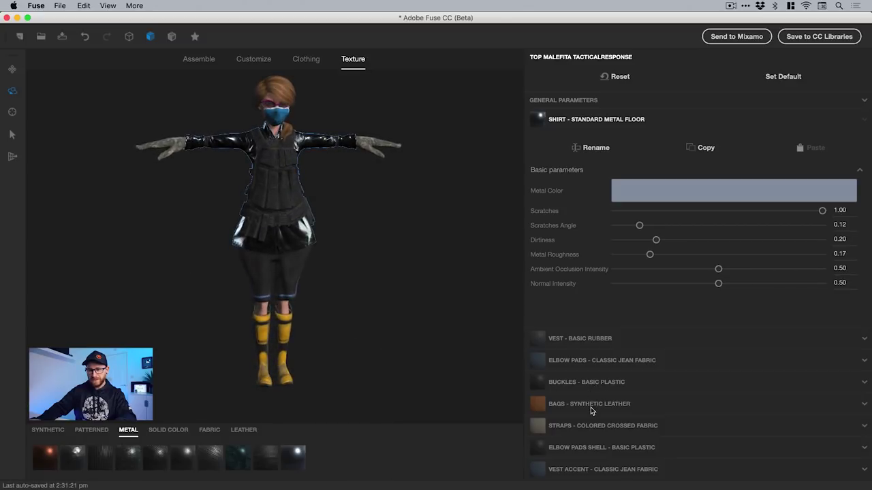
Apply the patterned Gingham material to the elbow pads of the Tactical Response top
{"action": "left_click", "coordinate": [593, 363]}
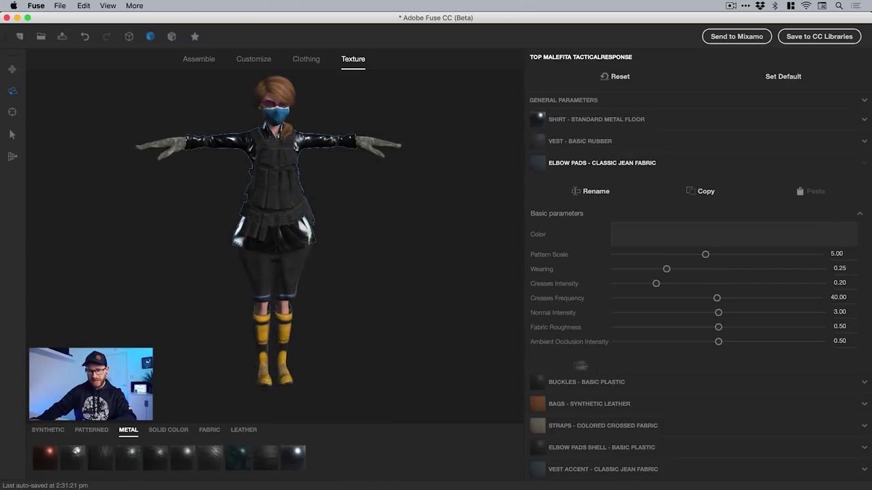
{"action": "left_click", "coordinate": [91, 429]}
{"action": "left_click", "coordinate": [155, 457]}
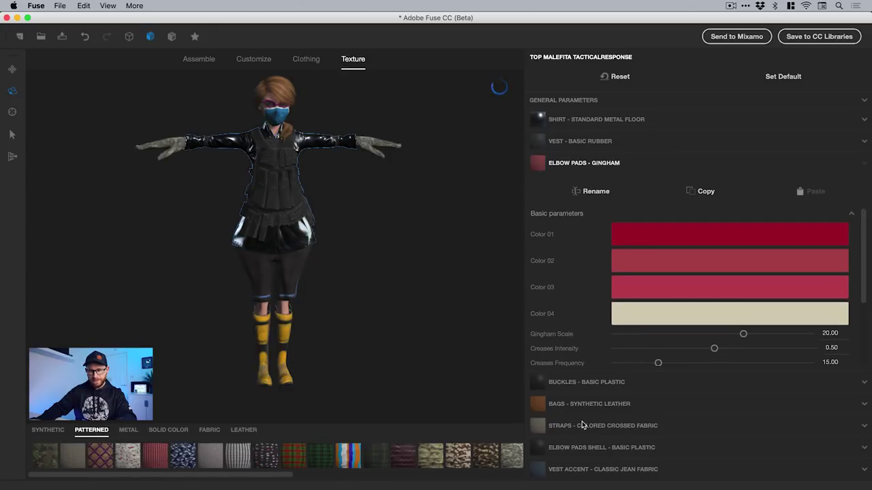
Try the Gingham material on the bags of the Tactical Response top and replace it with Houndstooth
{"action": "left_click", "coordinate": [584, 406]}
{"action": "left_click", "coordinate": [156, 457]}
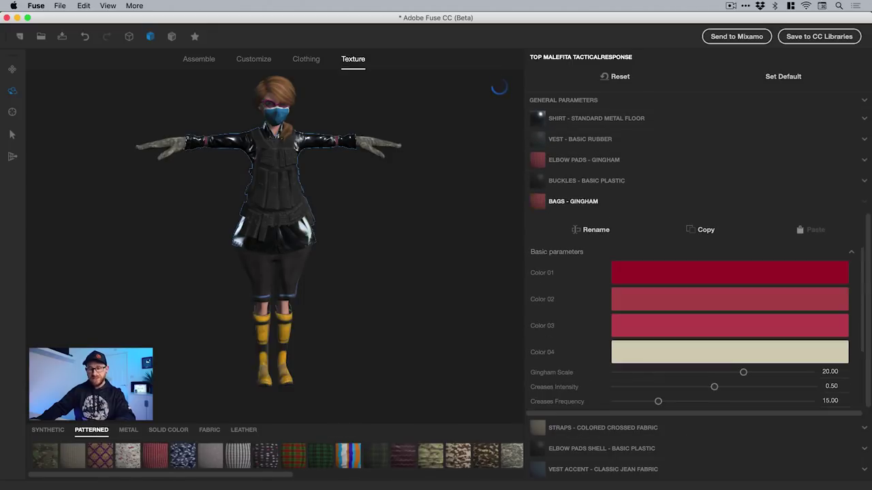
{"action": "left_click", "coordinate": [238, 458]}
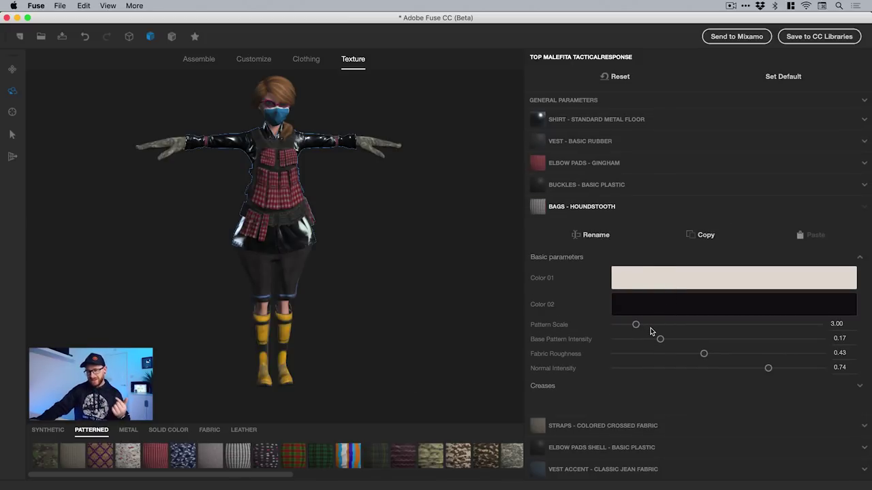
Examine the Creases parameters of the bags' Houndstooth material and the available file saving options
{"action": "left_click", "coordinate": [860, 387]}
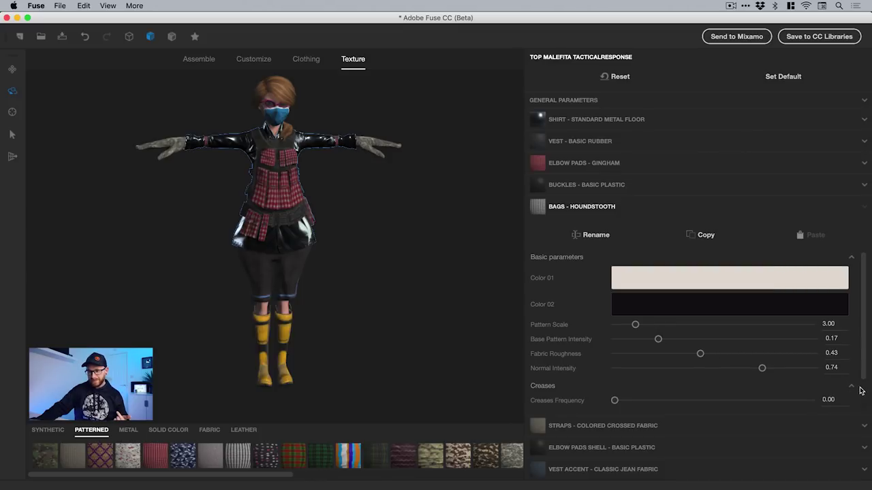
{"action": "scroll", "coordinate": [808, 393], "scroll_direction": "down", "scroll_amount": 2}
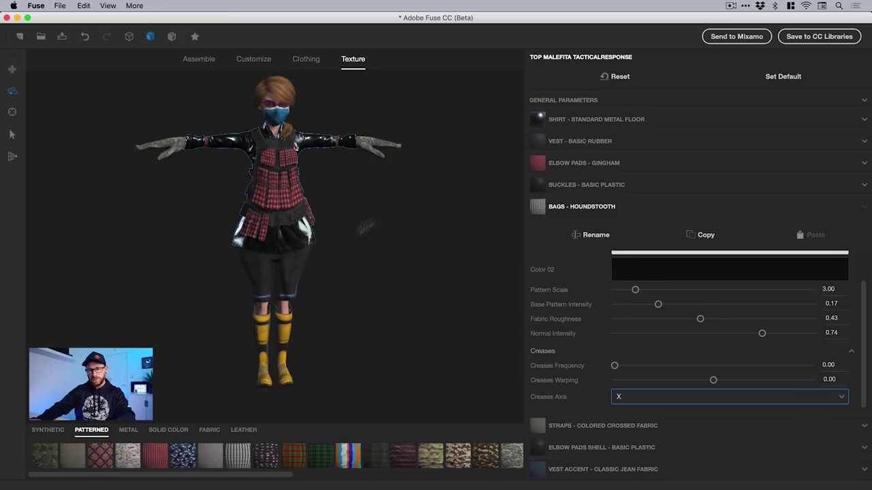
{"action": "left_click_drag", "start_coordinate": [385, 230], "coordinate": [376, 222]}
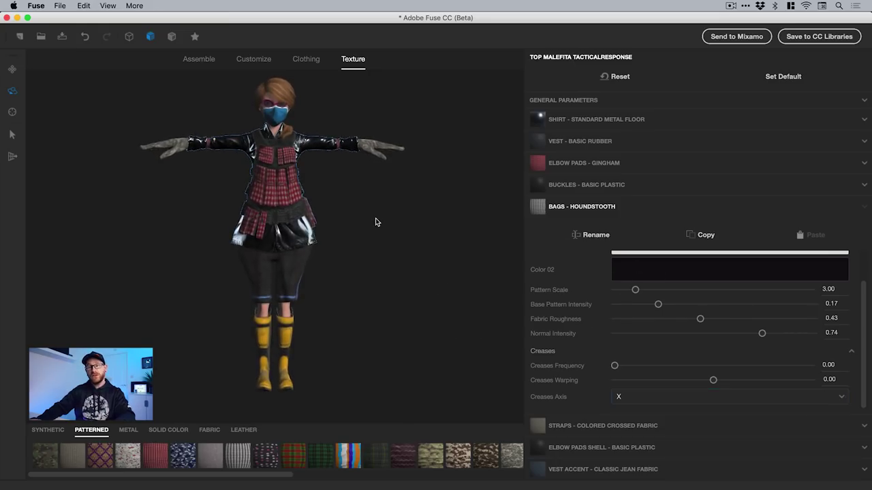
{"action": "left_click", "coordinate": [60, 5]}
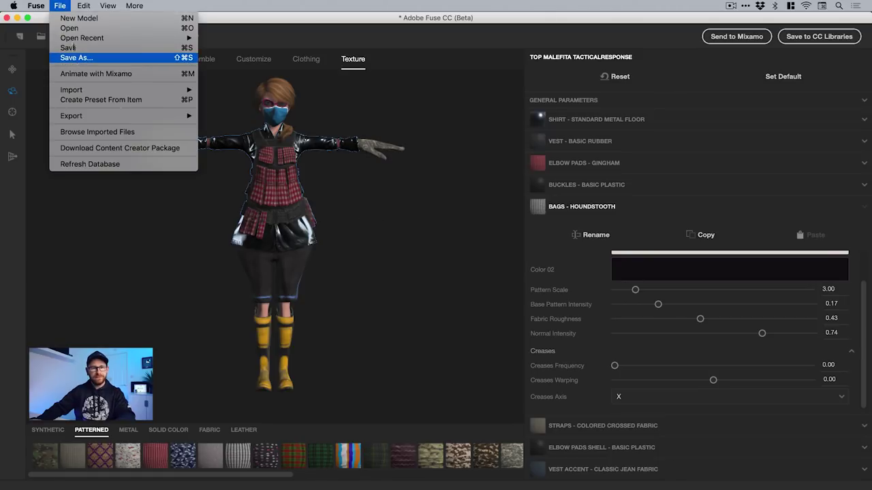
{"action": "left_click", "coordinate": [66, 7]}
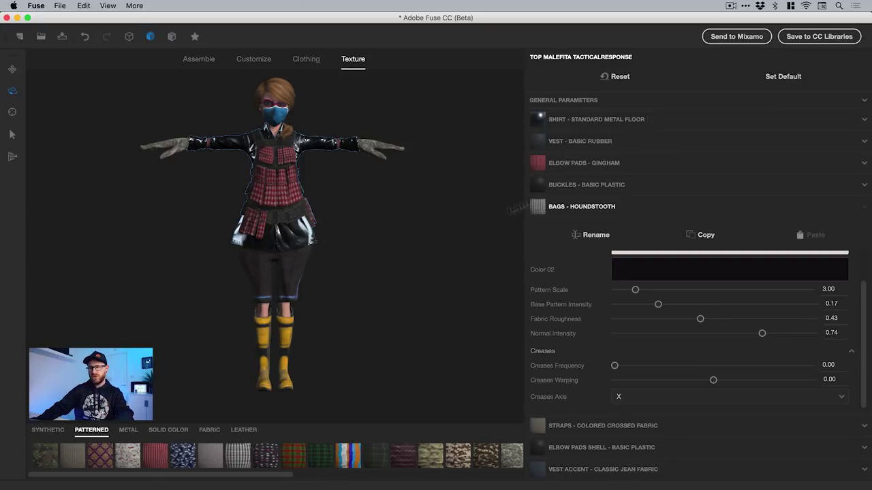
Start saving the character to the Fuse library in Creative Cloud under the name Tutorial, and cancel the upload
{"action": "left_click", "coordinate": [832, 40]}
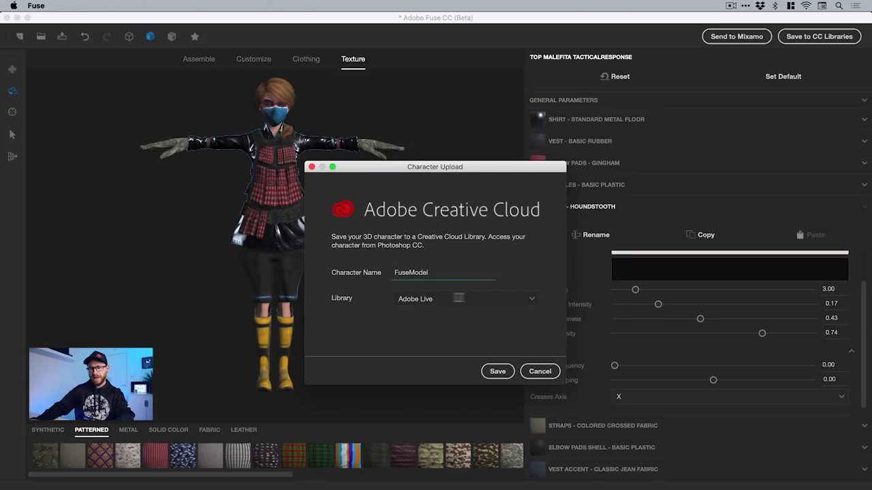
{"action": "left_click", "coordinate": [532, 301]}
{"action": "left_click", "coordinate": [420, 322]}
{"action": "left_click_drag", "start_coordinate": [432, 274], "coordinate": [377, 267]}
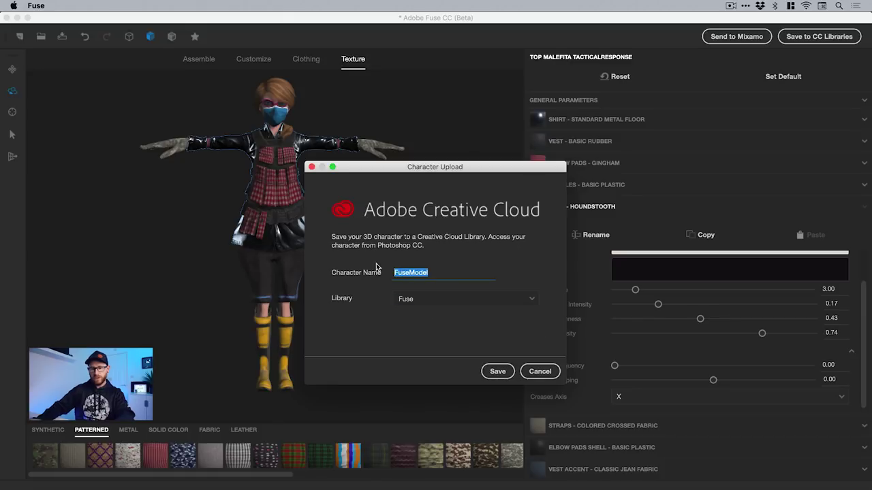
{"action": "type", "text": "Tutorial"}
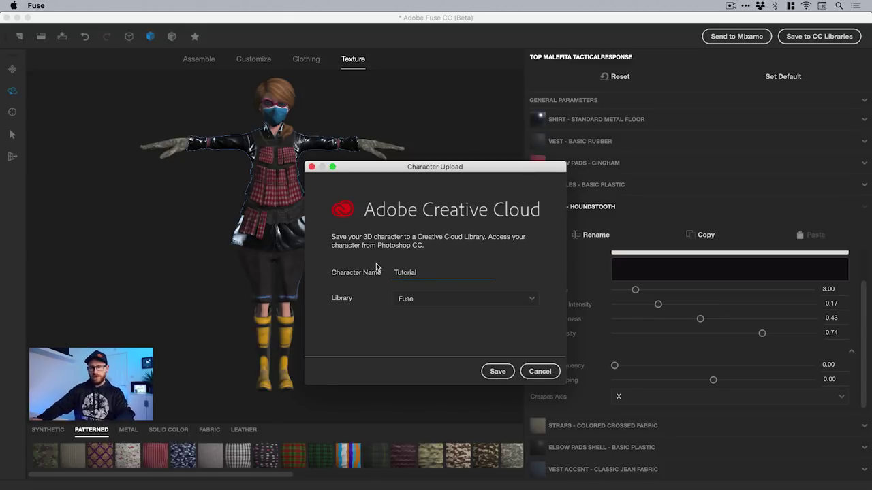
{"action": "left_click", "coordinate": [489, 370]}
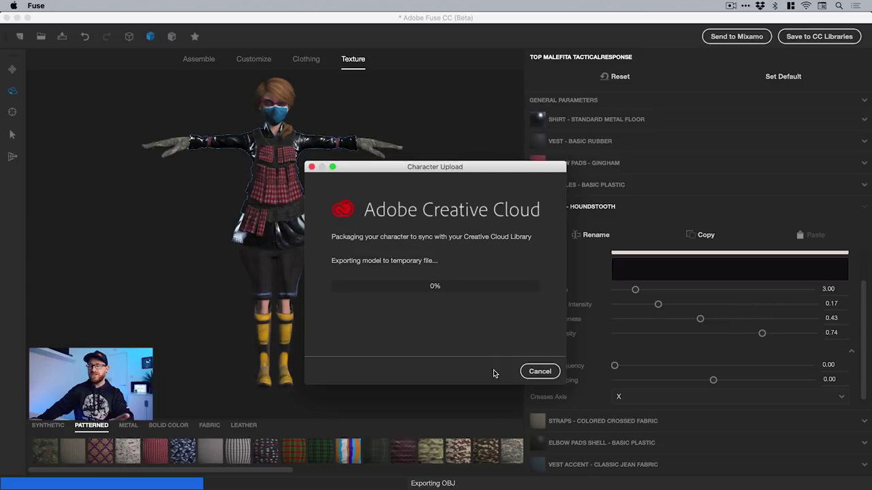
{"action": "left_click", "coordinate": [538, 372]}
Switch to Photoshop and place the Soldier 3D model from the Fuse library near the middle of the Tutorial.psd background
{"action": "key", "text": "super+Tab"}
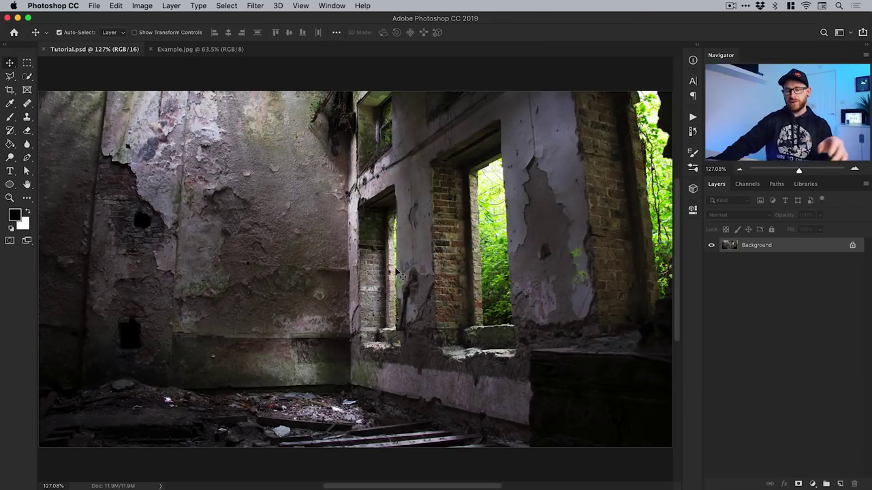
{"action": "left_click", "coordinate": [806, 184]}
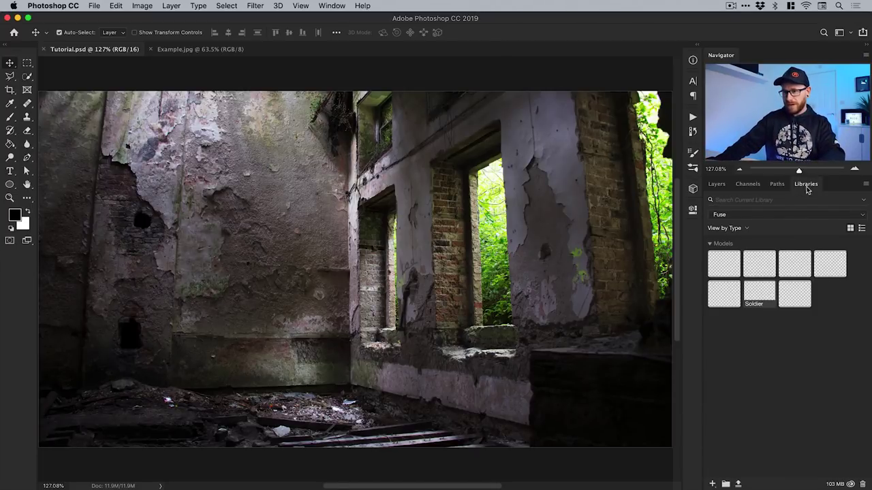
{"action": "left_click", "coordinate": [329, 5]}
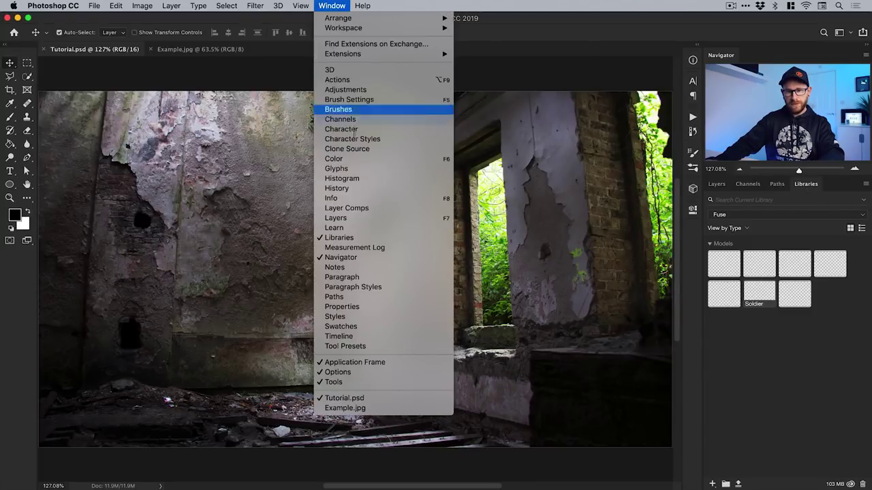
{"action": "left_click", "coordinate": [339, 5]}
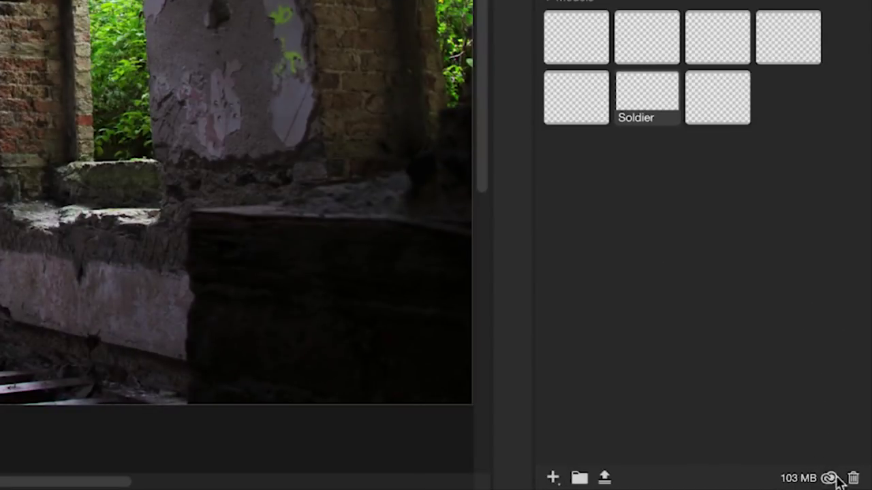
{"action": "mouse_move", "coordinate": [831, 479]}
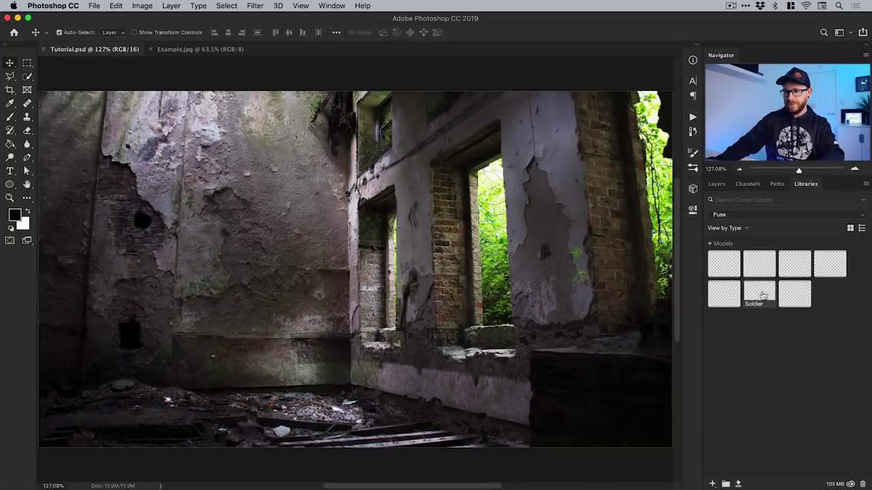
{"action": "mouse_move", "coordinate": [759, 294]}
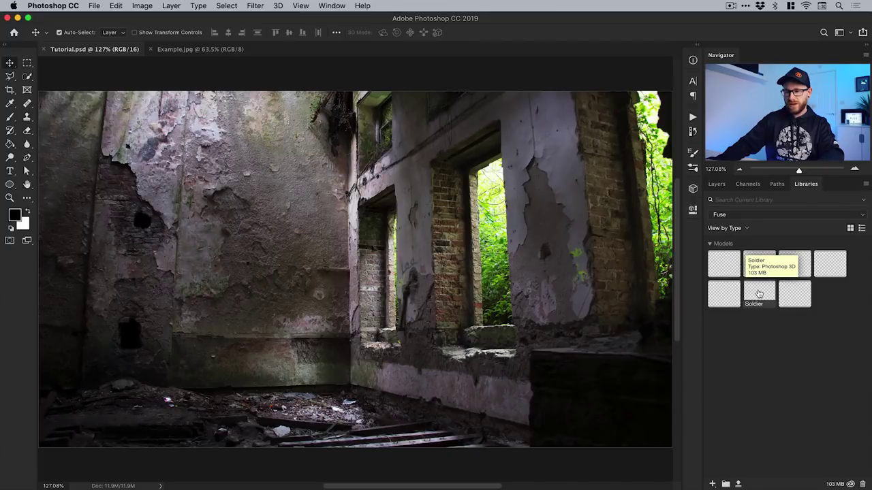
{"action": "left_click_drag", "start_coordinate": [758, 294], "coordinate": [376, 270]}
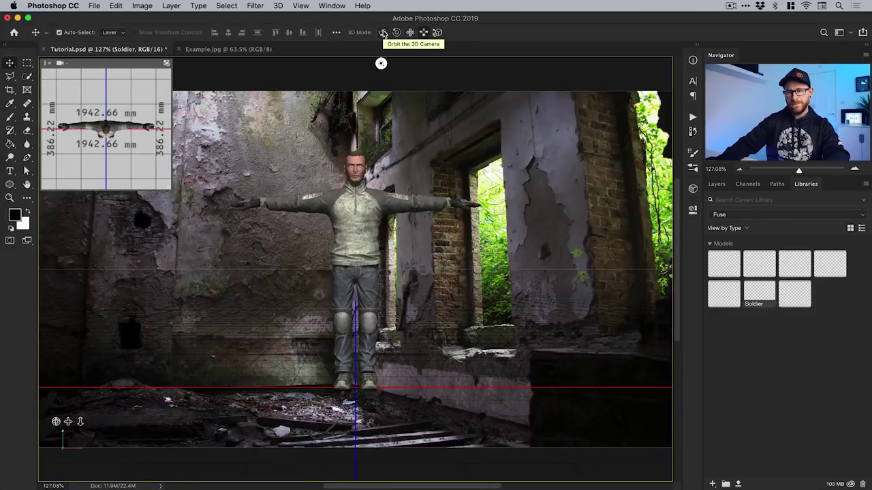
Orbit the 3D camera around the soldier and roll it slightly
{"action": "left_click", "coordinate": [383, 33]}
{"action": "left_click_drag", "start_coordinate": [380, 63], "coordinate": [414, 64]}
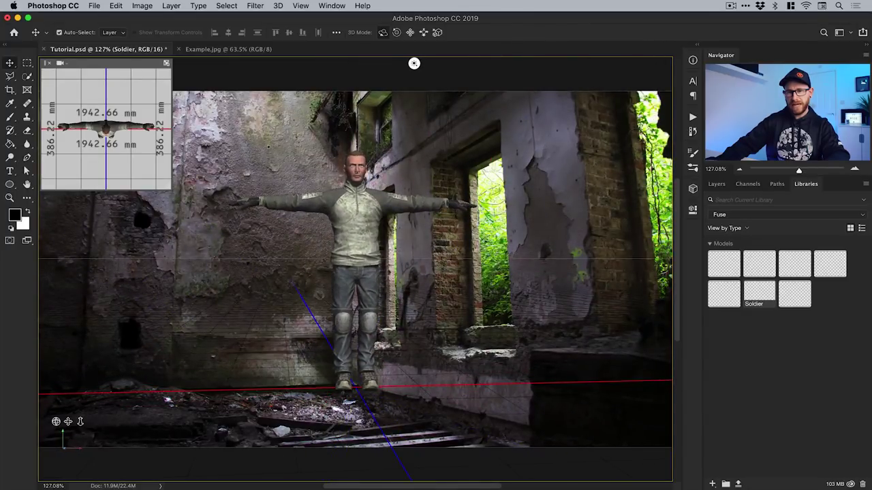
{"action": "left_click", "coordinate": [397, 34]}
{"action": "mouse_move", "coordinate": [414, 64]}
{"action": "left_mouse_down"}
{"action": "mouse_move", "coordinate": [630, 62]}
{"action": "mouse_move", "coordinate": [362, 64]}
{"action": "mouse_move", "coordinate": [456, 62]}
{"action": "mouse_move", "coordinate": [423, 63]}
{"action": "left_mouse_up"}
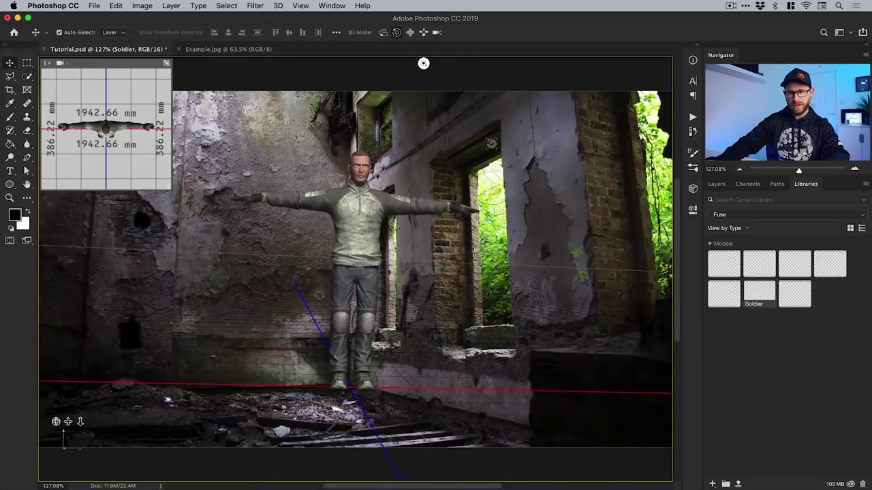
Try the pan, slide and zoom modes of the 3D camera on the soldier
{"action": "left_click", "coordinate": [410, 32]}
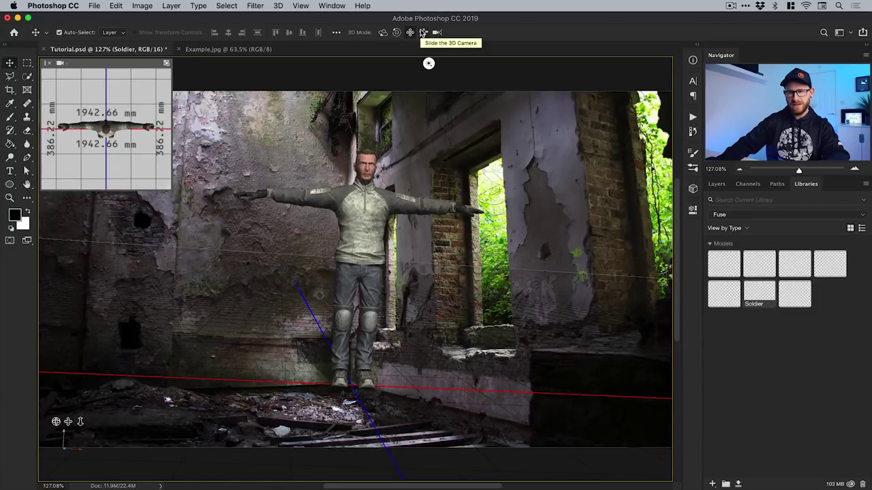
{"action": "left_click", "coordinate": [422, 32]}
{"action": "mouse_move", "coordinate": [511, 168]}
{"action": "left_mouse_down"}
{"action": "mouse_move", "coordinate": [402, 163]}
{"action": "mouse_move", "coordinate": [613, 164]}
{"action": "mouse_move", "coordinate": [497, 163]}
{"action": "mouse_move", "coordinate": [511, 162]}
{"action": "left_mouse_up"}
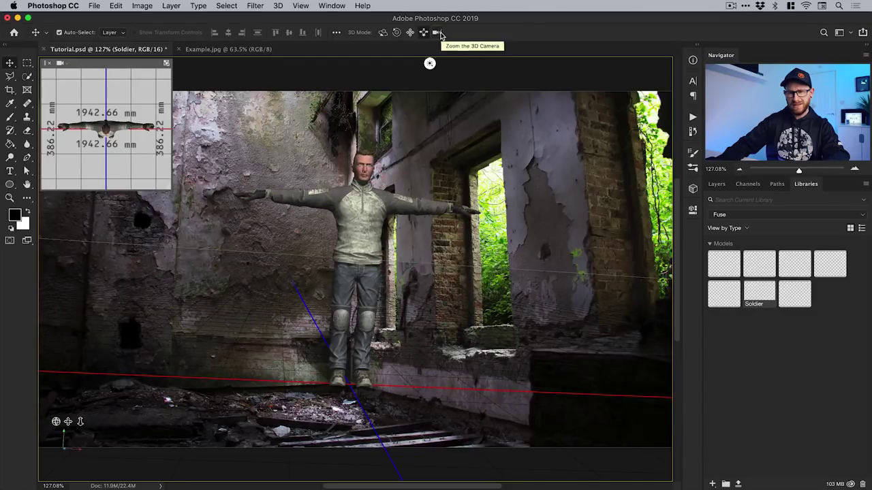
{"action": "left_click", "coordinate": [439, 33]}
{"action": "left_click_drag", "start_coordinate": [433, 169], "coordinate": [394, 63]}
Orbit the 3D camera to a nearly frontal view of the soldier standing upright in the room
{"action": "left_click", "coordinate": [382, 33]}
{"action": "left_click", "coordinate": [396, 32]}
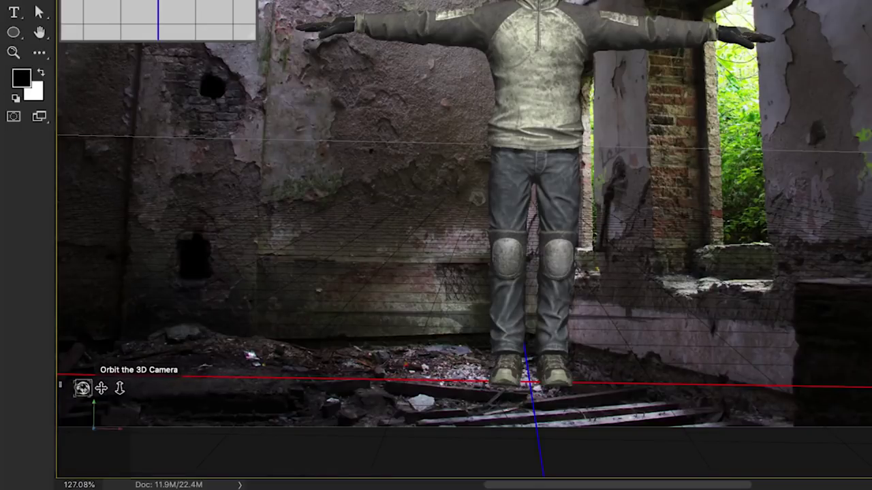
{"action": "left_click_drag", "start_coordinate": [82, 388], "coordinate": [120, 388]}
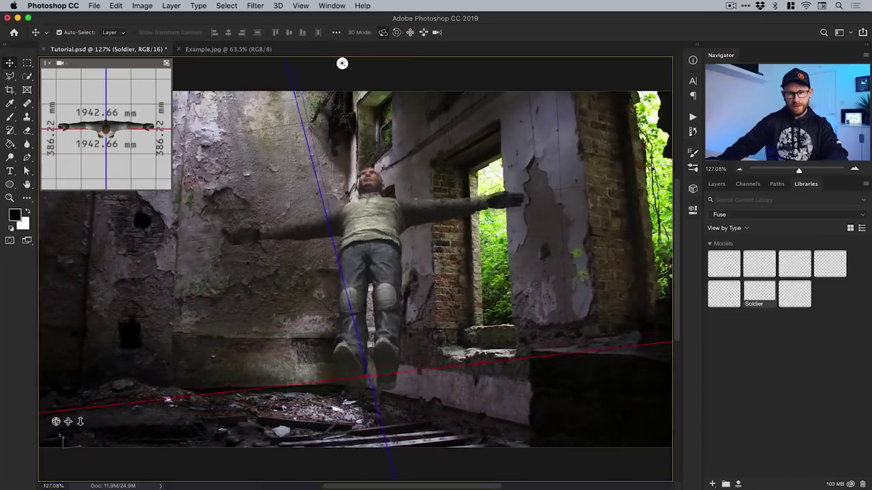
{"action": "left_click_drag", "start_coordinate": [343, 61], "coordinate": [399, 62]}
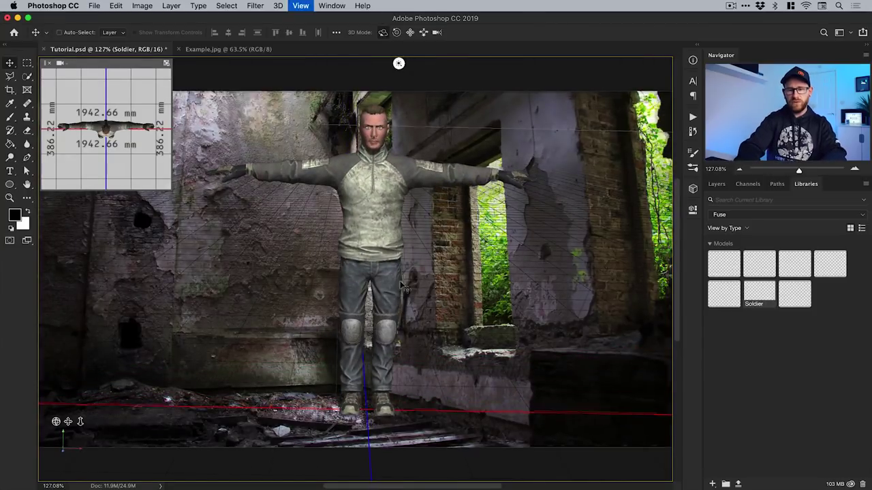
{"action": "scroll", "coordinate": [402, 286], "scroll_direction": "down", "scroll_amount": 5}
{"action": "scroll", "coordinate": [402, 286], "scroll_direction": "up", "scroll_amount": 4}
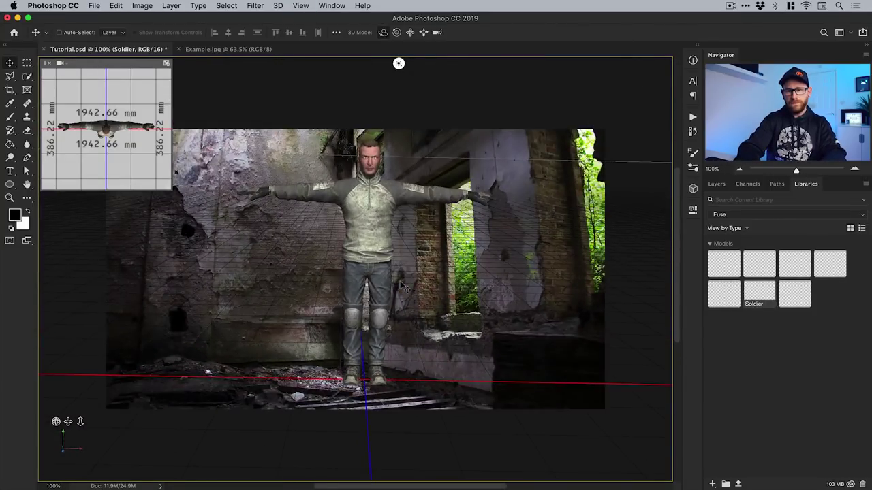
{"action": "key", "text": "super"}
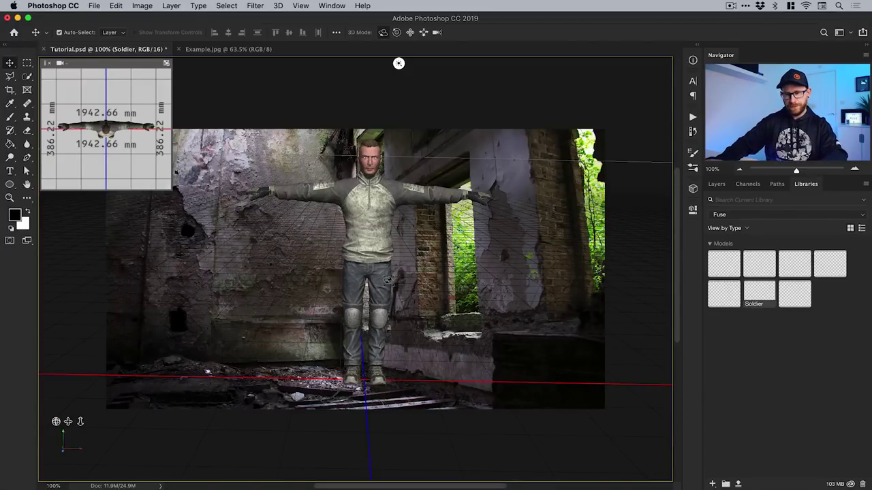
Open the Soldier_Top_Diffuse texture of the Soldier layer for editing
{"action": "left_click", "coordinate": [716, 185]}
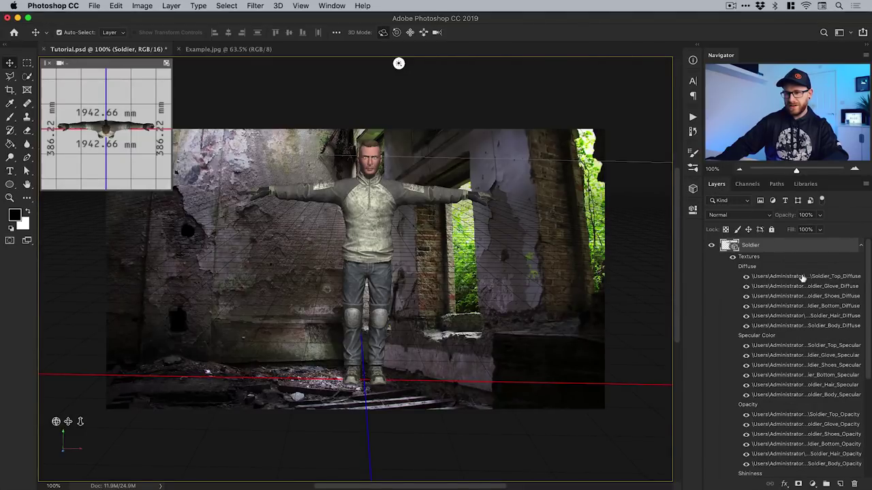
{"action": "mouse_move", "coordinate": [802, 276]}
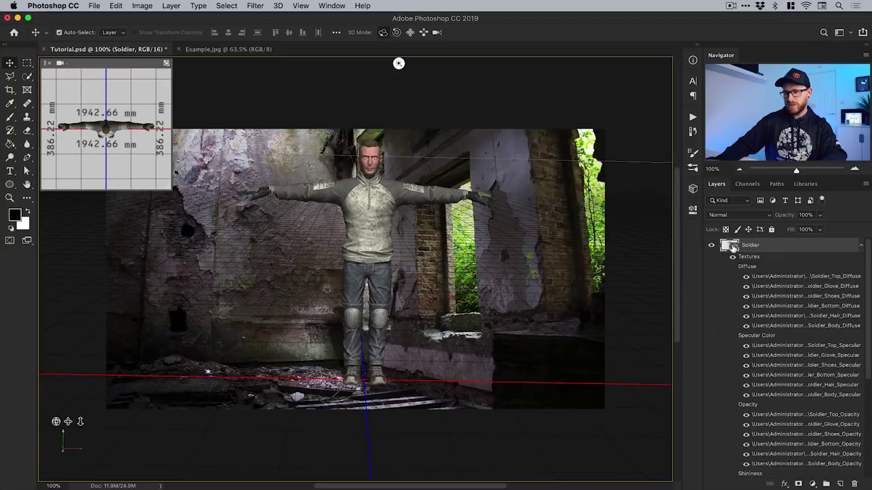
{"action": "double_click", "coordinate": [809, 276]}
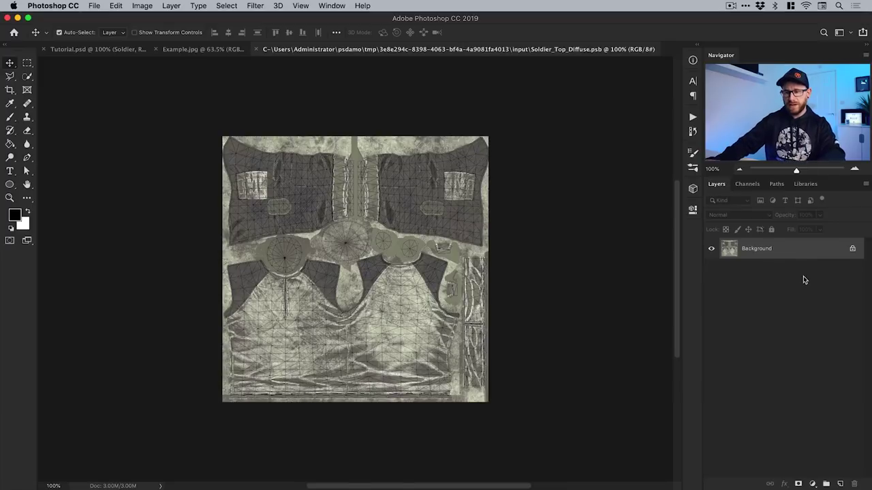
Paint freehand blue #2727ff brush strokes across the shirt texture on a new layer, and save and close the texture to update the soldier
{"action": "left_click", "coordinate": [840, 484]}
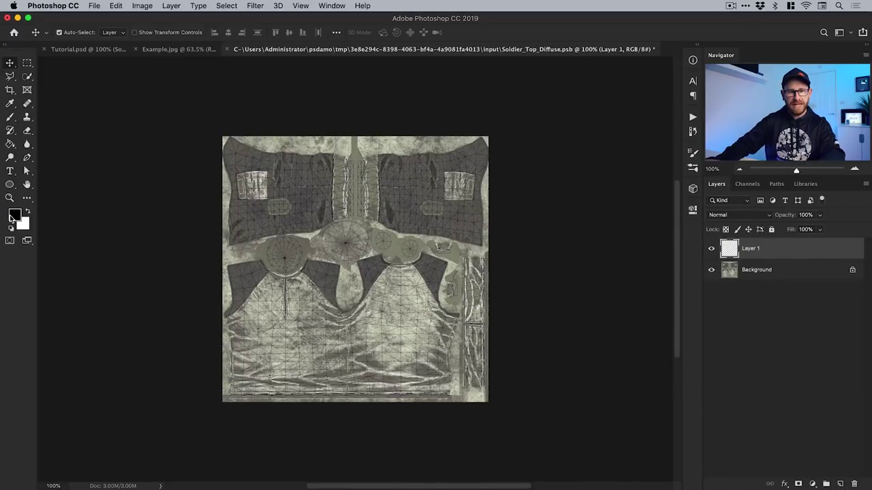
{"action": "left_click", "coordinate": [12, 216]}
{"action": "type", "text": "b"}
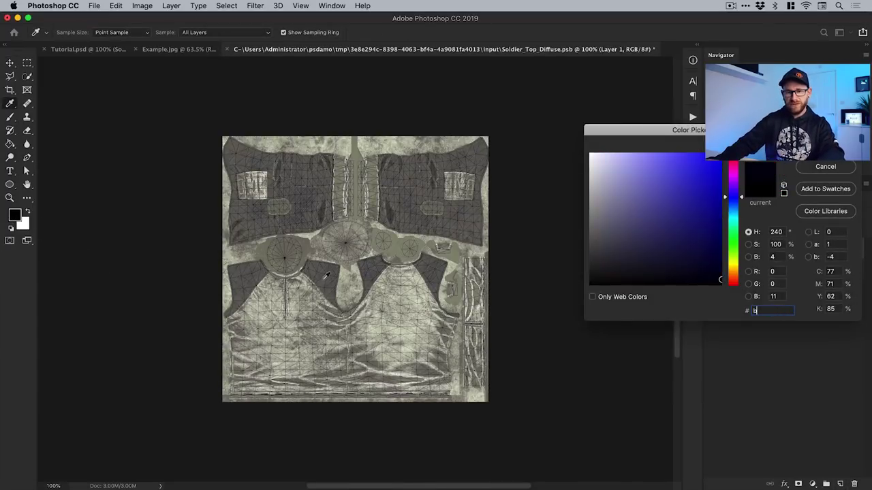
{"action": "left_click_drag", "start_coordinate": [686, 156], "coordinate": [701, 153]}
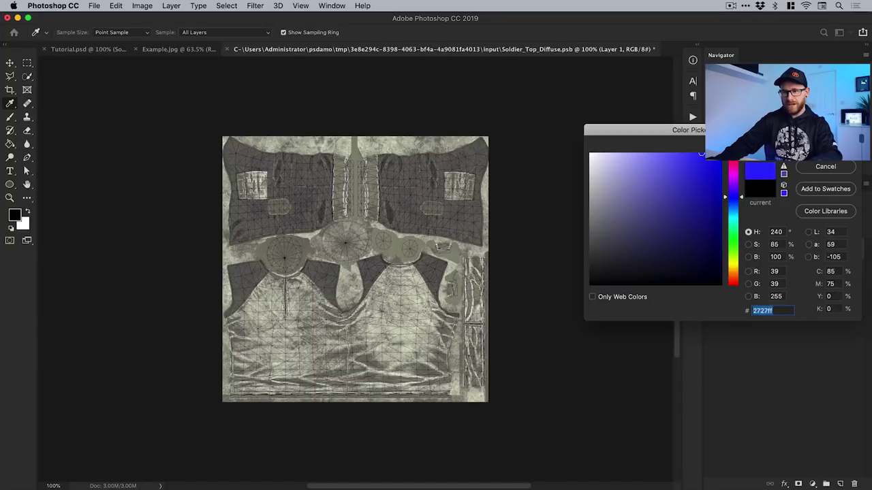
{"action": "key", "text": "Return"}
{"action": "key", "text": "b"}
{"action": "mouse_move", "coordinate": [260, 305]}
{"action": "left_mouse_down"}
{"action": "mouse_move", "coordinate": [294, 354]}
{"action": "mouse_move", "coordinate": [342, 337]}
{"action": "mouse_move", "coordinate": [422, 337]}
{"action": "mouse_move", "coordinate": [373, 325]}
{"action": "mouse_move", "coordinate": [264, 269]}
{"action": "mouse_move", "coordinate": [313, 156]}
{"action": "mouse_move", "coordinate": [403, 293]}
{"action": "left_mouse_up"}
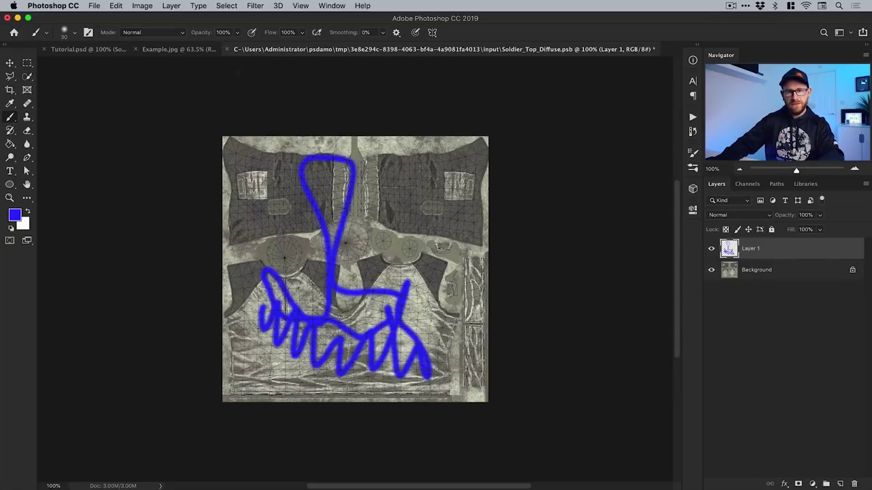
{"action": "left_click", "coordinate": [521, 191]}
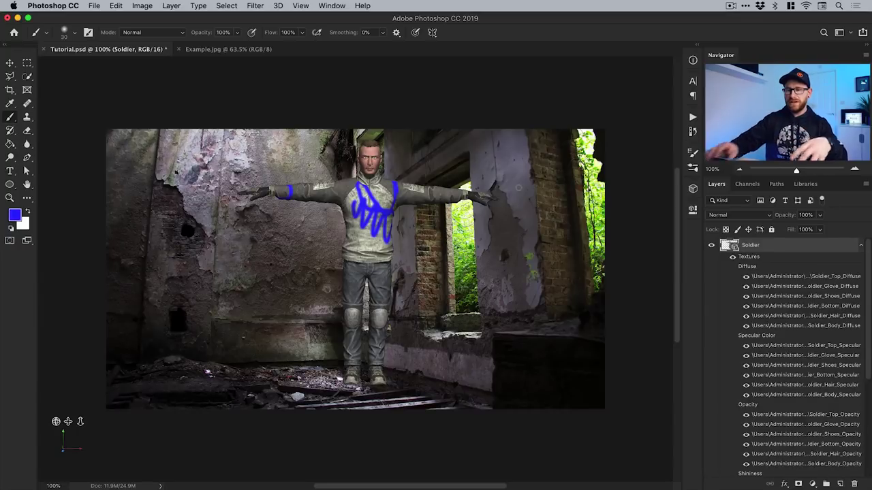
Reopen the Soldier_Top_Diffuse texture, delete the blue brush-stroke layer, and save and close the texture
{"action": "double_click", "coordinate": [774, 278]}
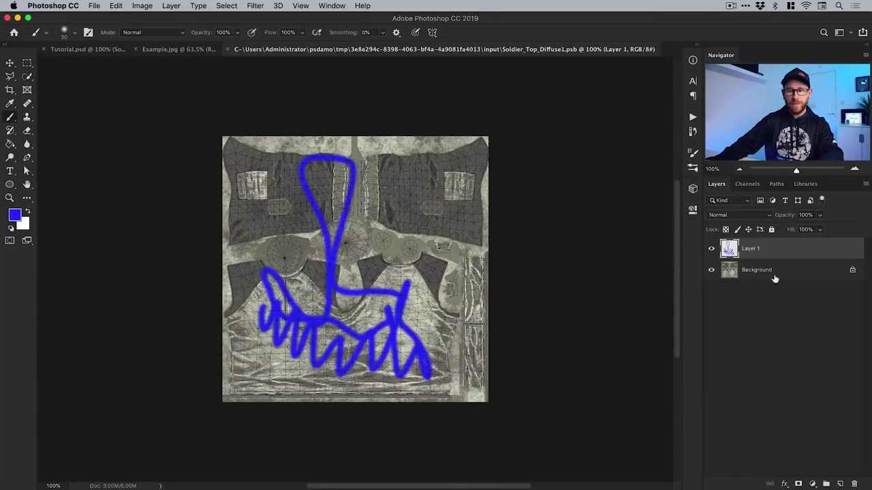
{"action": "key", "text": "BackSpace"}
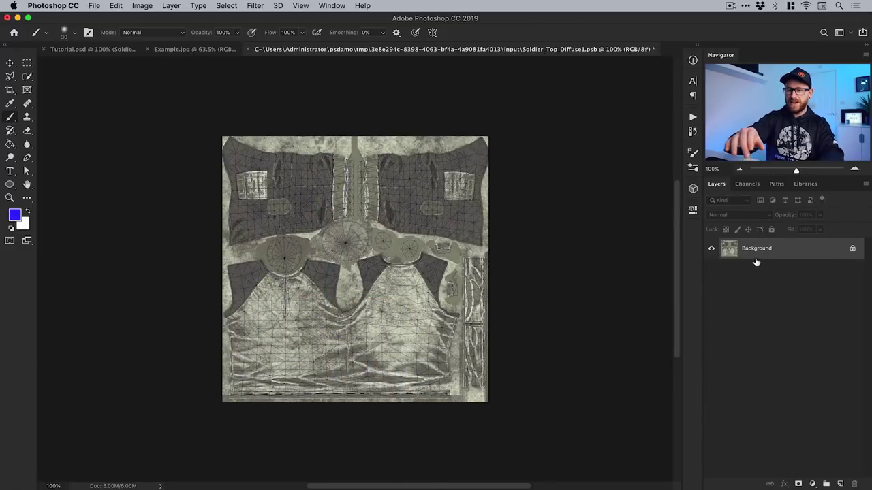
{"action": "left_click", "coordinate": [249, 49]}
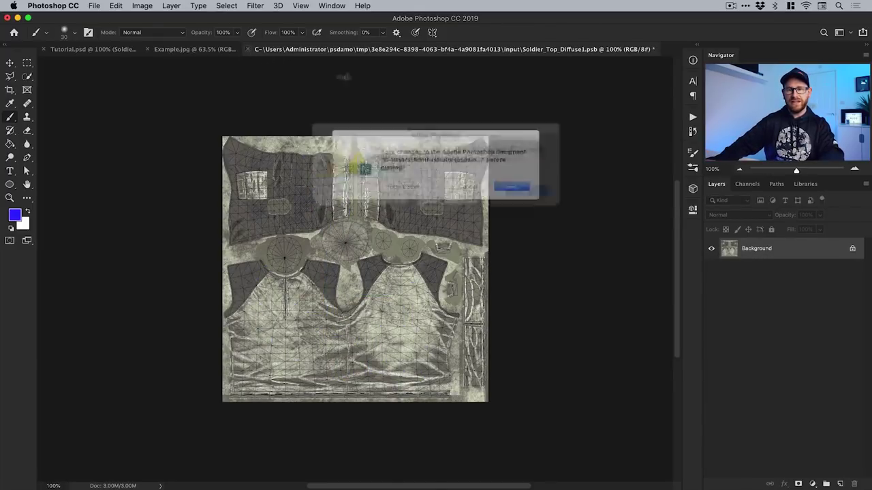
{"action": "left_click", "coordinate": [521, 192]}
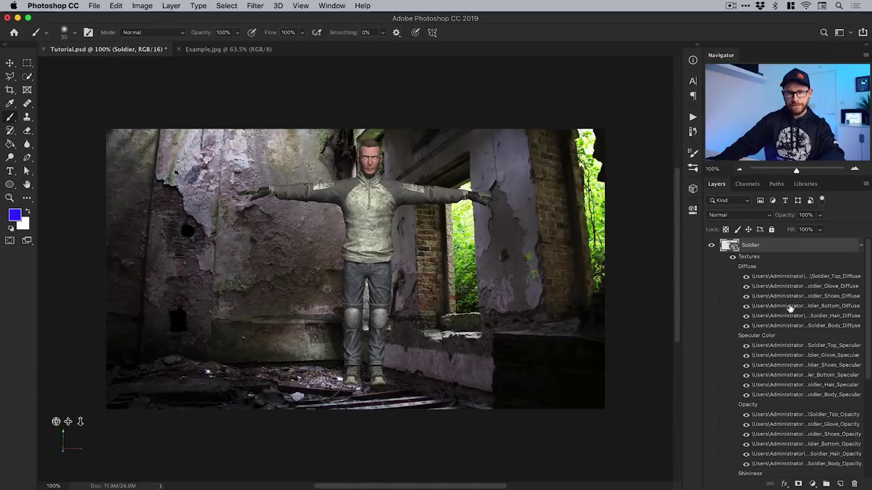
Fit the room to the view and zoom the 3D camera out so the soldier stands smaller in the scene
{"action": "key", "text": "z"}
{"action": "left_click", "coordinate": [367, 214]}
{"action": "key", "text": "v"}
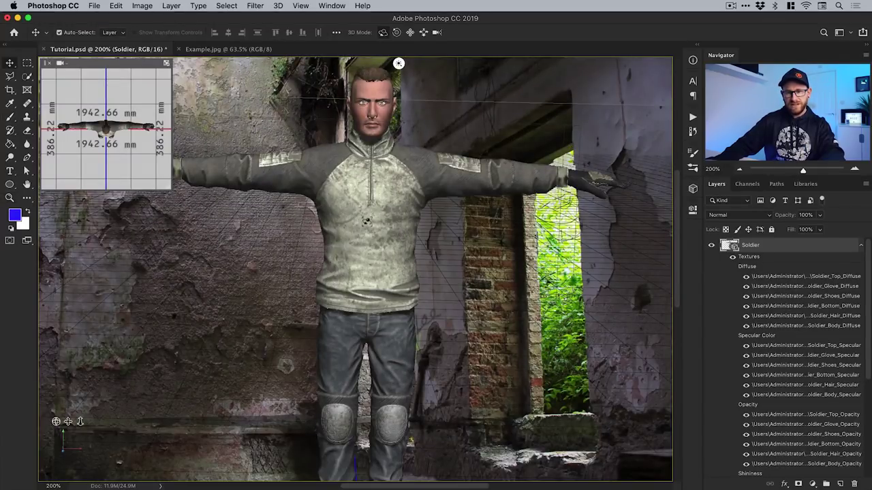
{"action": "scroll", "coordinate": [366, 224], "scroll_direction": "down", "scroll_amount": 5}
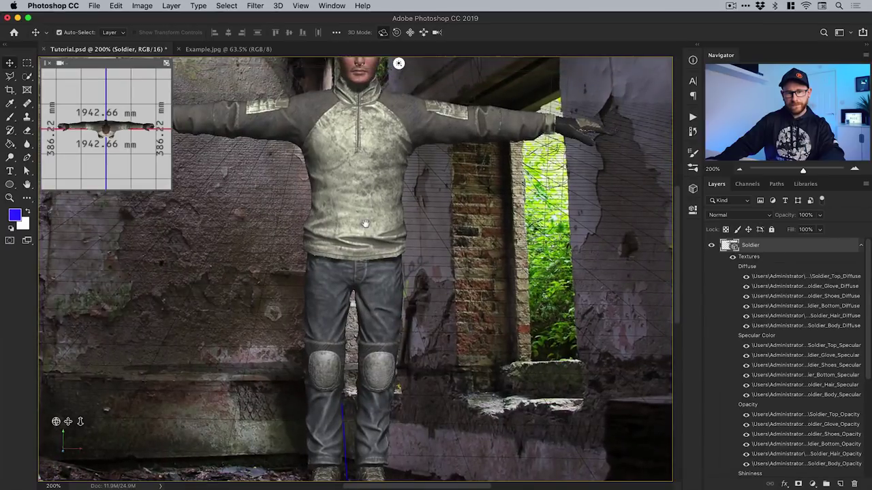
{"action": "left_click", "coordinate": [409, 33]}
{"action": "left_click", "coordinate": [383, 33]}
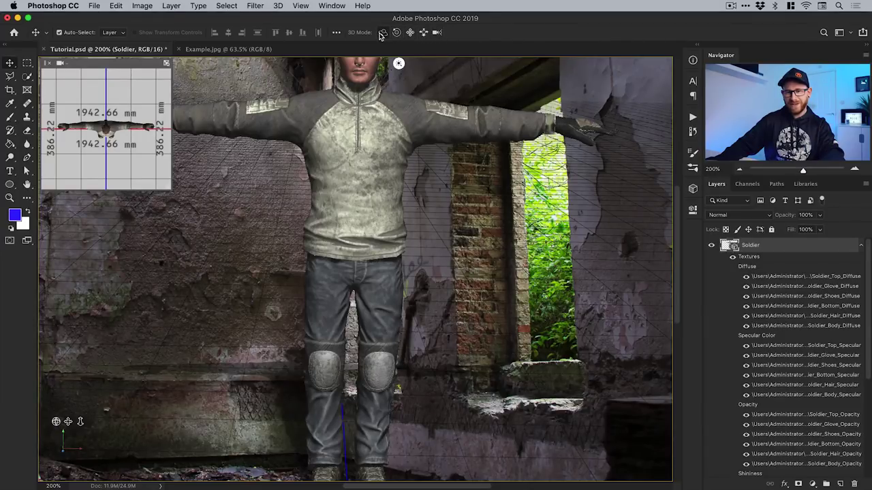
{"action": "key", "text": "super+0"}
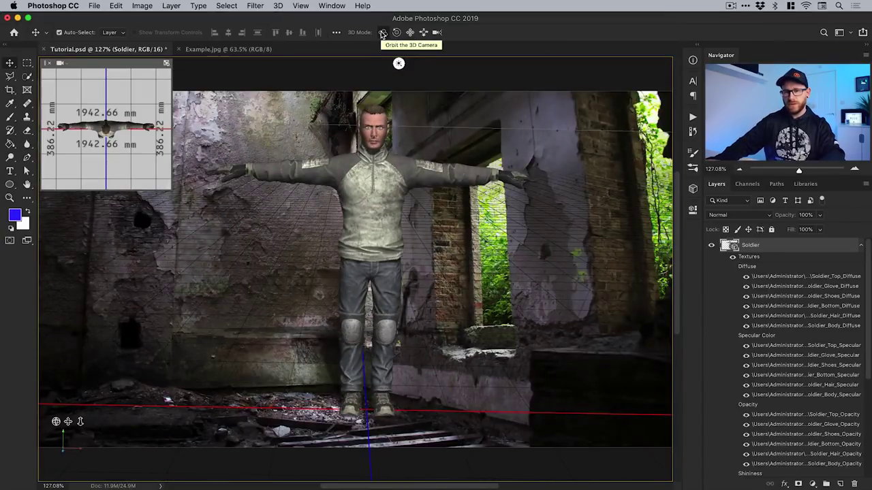
{"action": "mouse_move", "coordinate": [450, 156]}
{"action": "left_mouse_down"}
{"action": "mouse_move", "coordinate": [444, 165]}
{"action": "mouse_move", "coordinate": [440, 158]}
{"action": "left_mouse_up"}
{"action": "left_click_drag", "start_coordinate": [385, 213], "coordinate": [368, 219]}
{"action": "scroll", "coordinate": [354, 272], "scroll_direction": "down", "scroll_amount": 5}
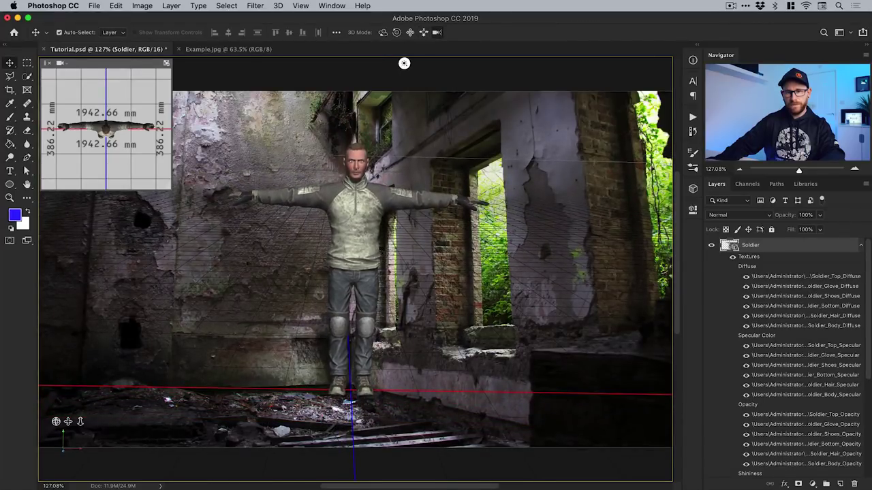
Level, orbit and pan the 3D camera to stand the soldier on the foreground floor, and compare the placement with Example.jpg
{"action": "left_click", "coordinate": [397, 32]}
{"action": "mouse_move", "coordinate": [407, 76]}
{"action": "left_mouse_down"}
{"action": "mouse_move", "coordinate": [438, 113]}
{"action": "mouse_move", "coordinate": [400, 63]}
{"action": "left_mouse_up"}
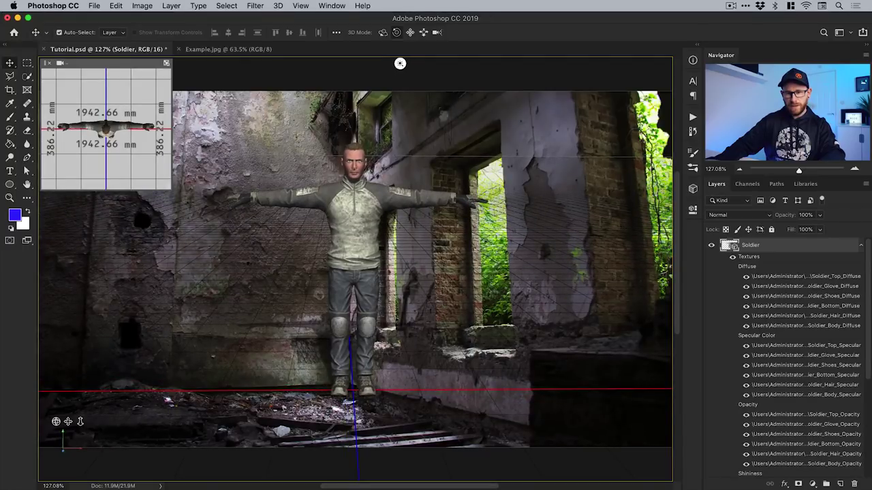
{"action": "left_click_drag", "start_coordinate": [399, 63], "coordinate": [425, 63]}
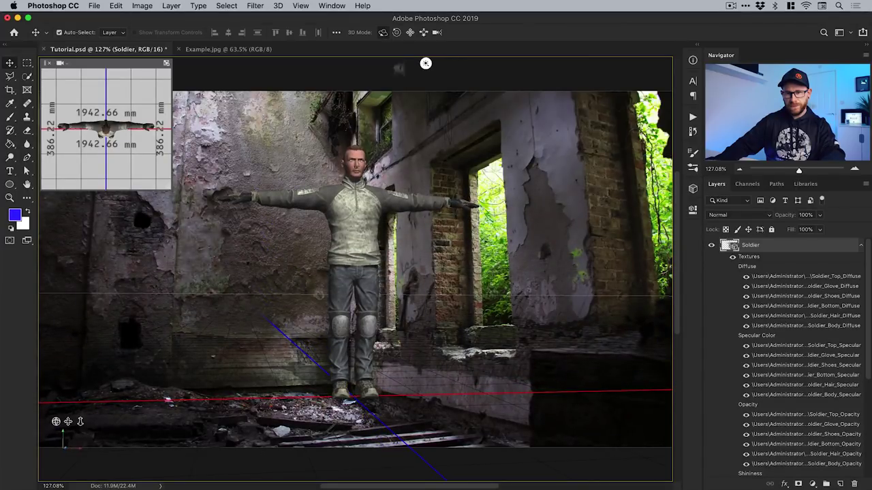
{"action": "left_click", "coordinate": [410, 32]}
{"action": "left_click_drag", "start_coordinate": [428, 239], "coordinate": [417, 252]}
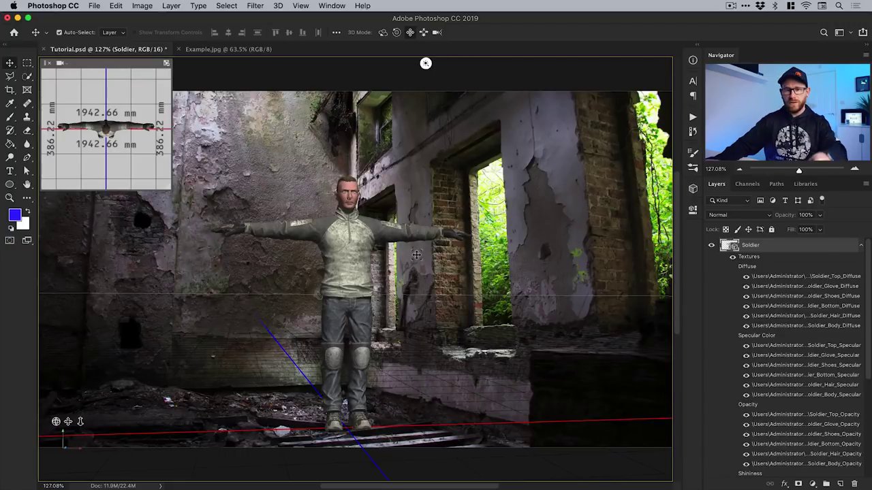
{"action": "left_click", "coordinate": [233, 49]}
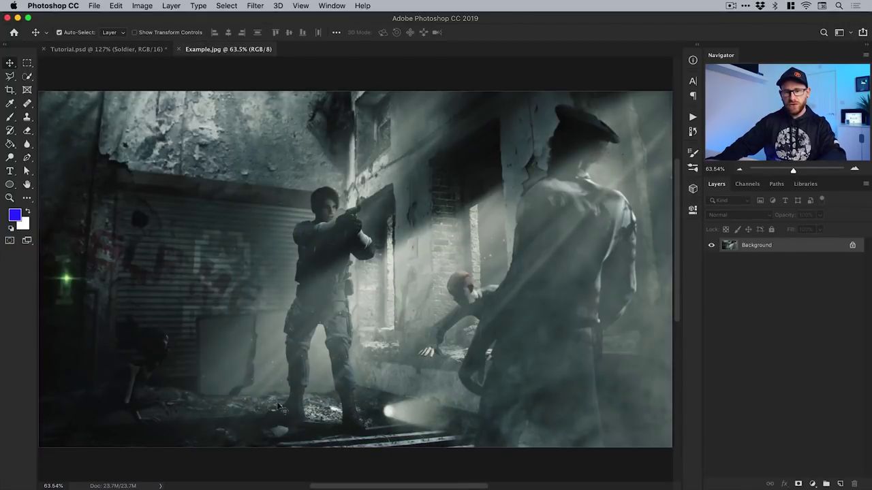
{"action": "left_click", "coordinate": [123, 50]}
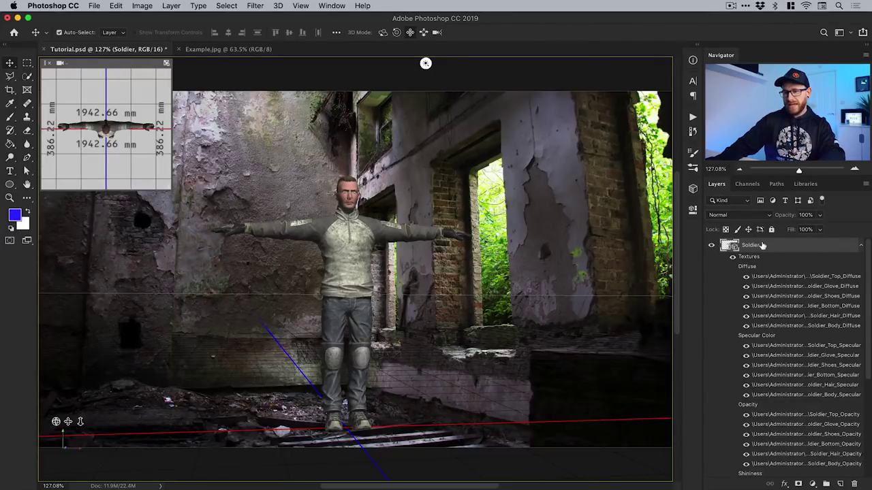
Display the 3D scene contents of the Soldier layer and select Tops_Skeleton
{"action": "left_click", "coordinate": [692, 188]}
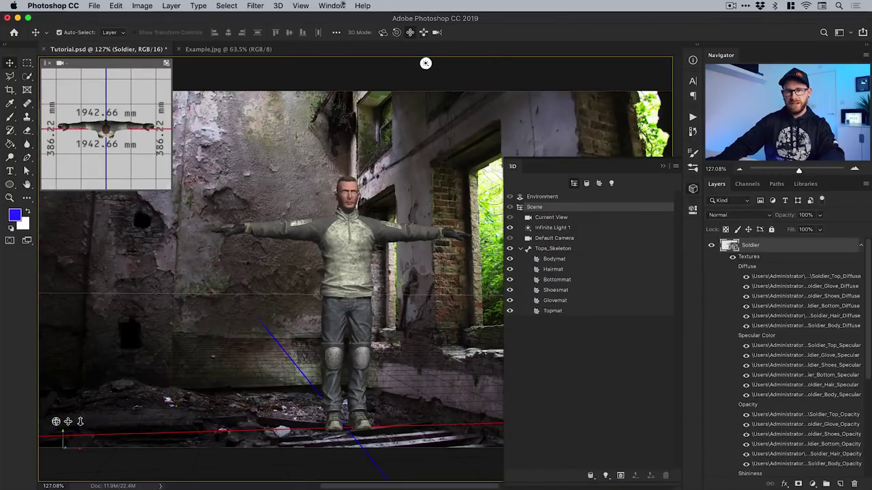
{"action": "left_click", "coordinate": [333, 5]}
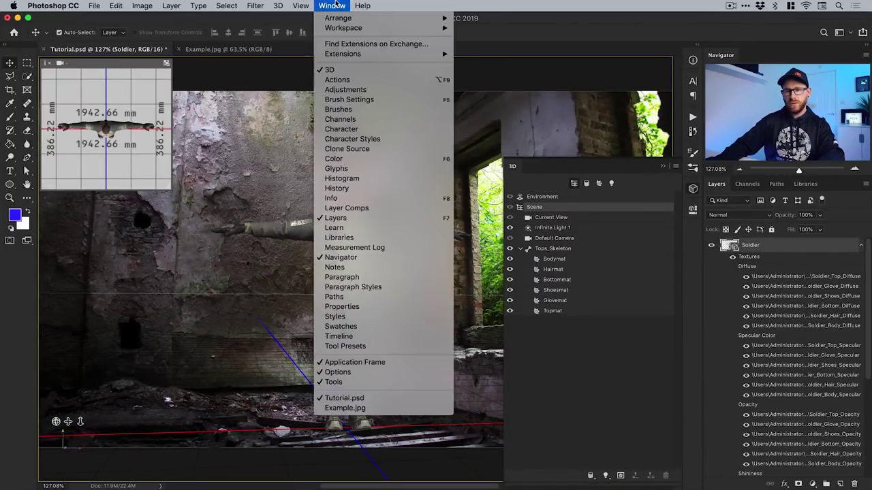
{"action": "left_click", "coordinate": [341, 71]}
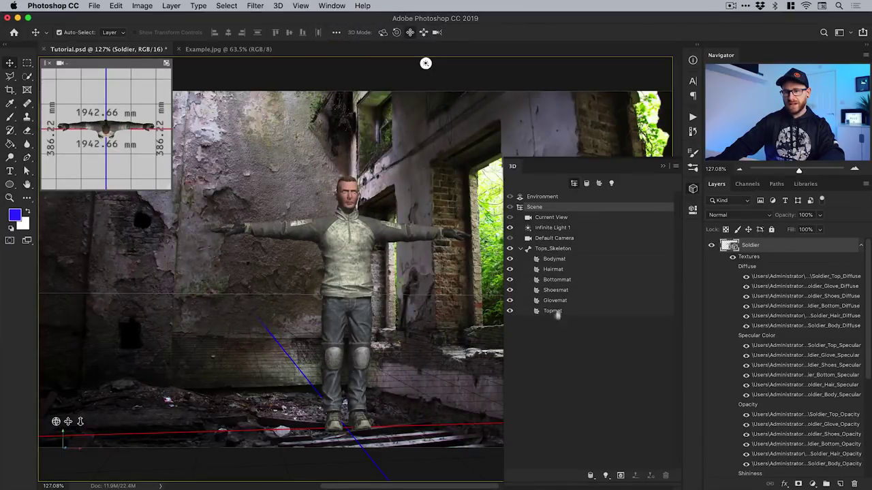
{"action": "left_click", "coordinate": [554, 250]}
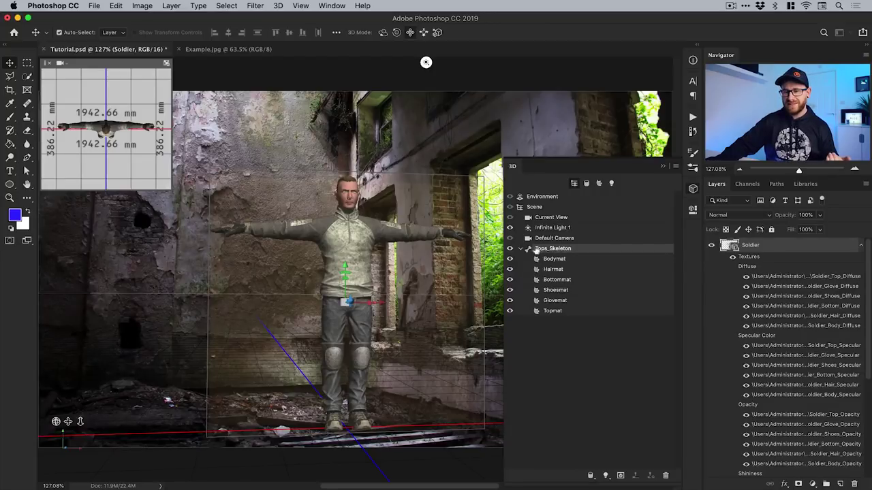
{"action": "left_click", "coordinate": [521, 249]}
{"action": "left_click", "coordinate": [521, 249]}
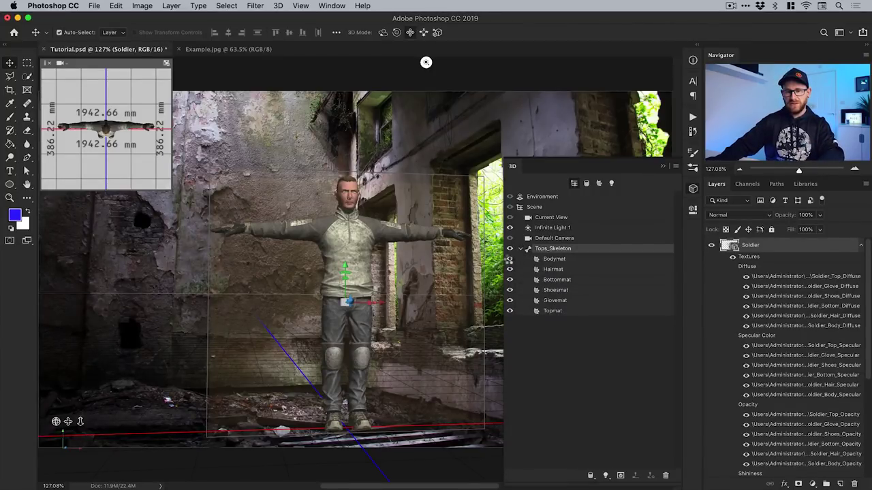
Hide the Bodymat, Hairmat and Bottommat materials of the soldier and show them again
{"action": "left_click", "coordinate": [509, 260]}
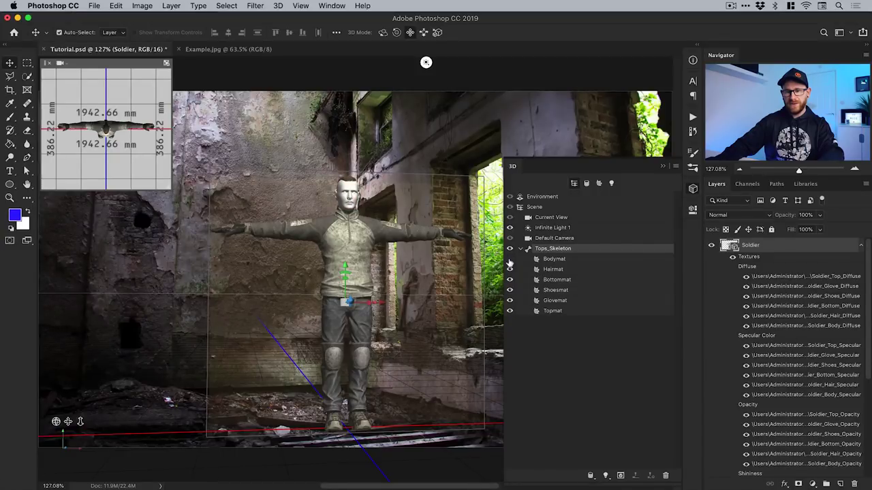
{"action": "left_click", "coordinate": [510, 270]}
{"action": "left_click", "coordinate": [509, 280]}
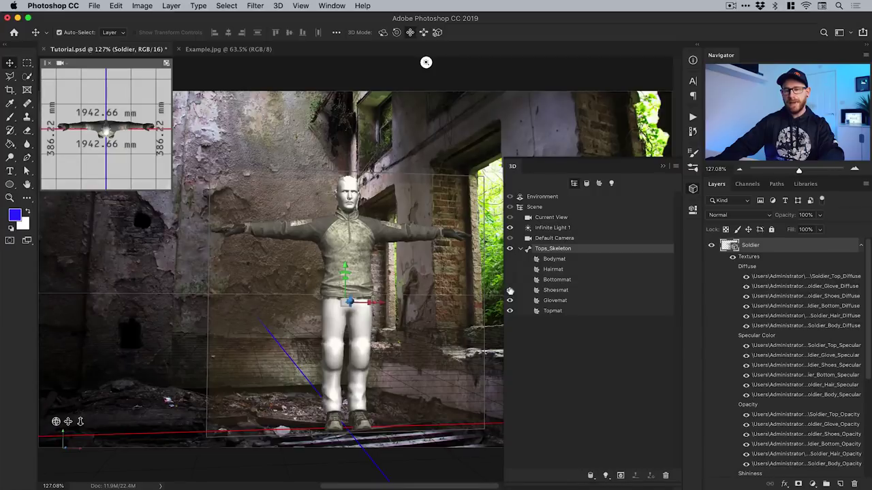
{"action": "left_click", "coordinate": [509, 270]}
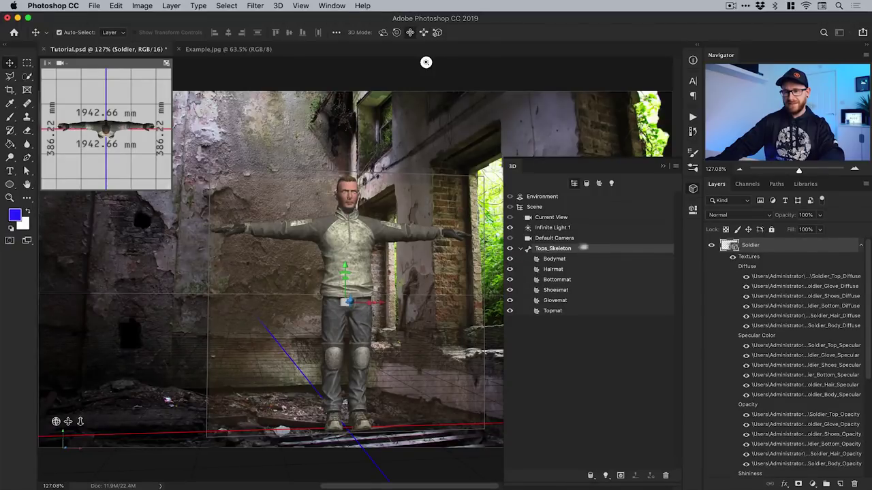
Open the facial animations of Tops_Skeleton and try the Piercing Stare expression on the soldier
{"action": "left_click", "coordinate": [694, 209]}
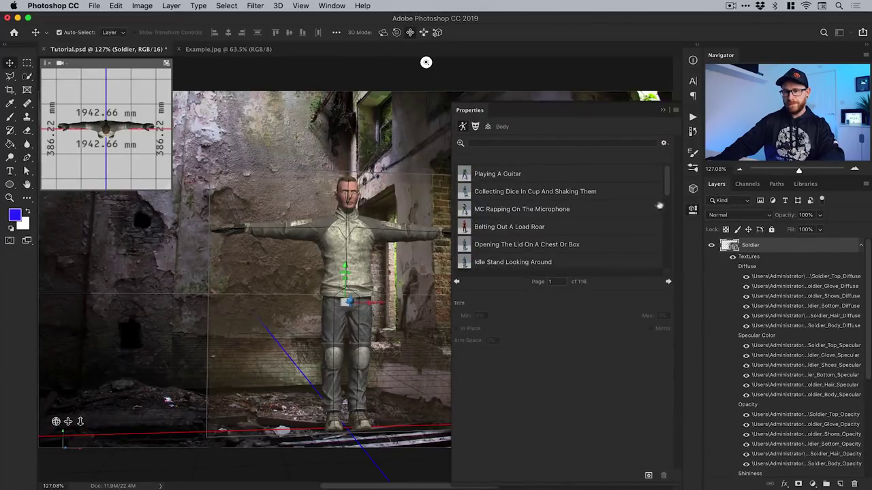
{"action": "left_click", "coordinate": [694, 190]}
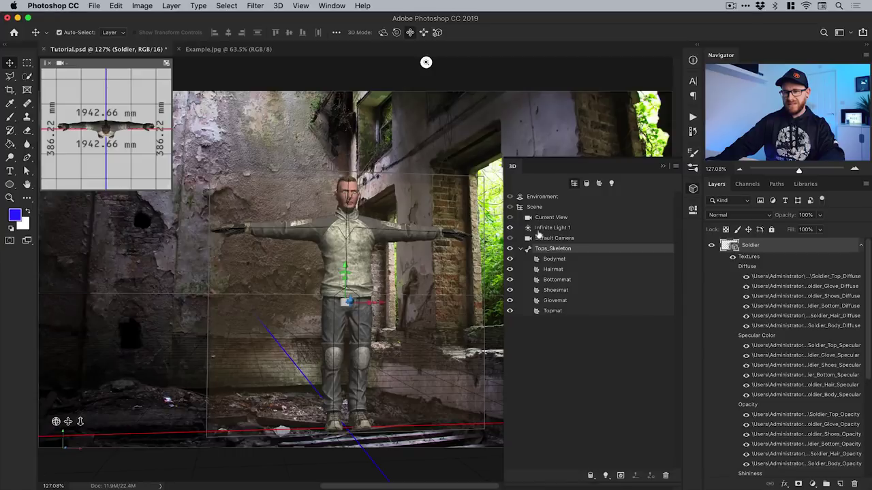
{"action": "left_click", "coordinate": [693, 210]}
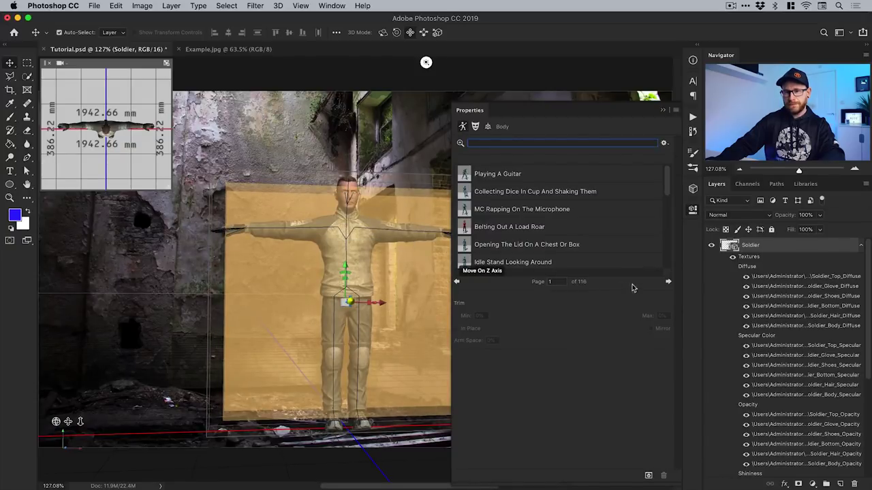
{"action": "left_click", "coordinate": [475, 127]}
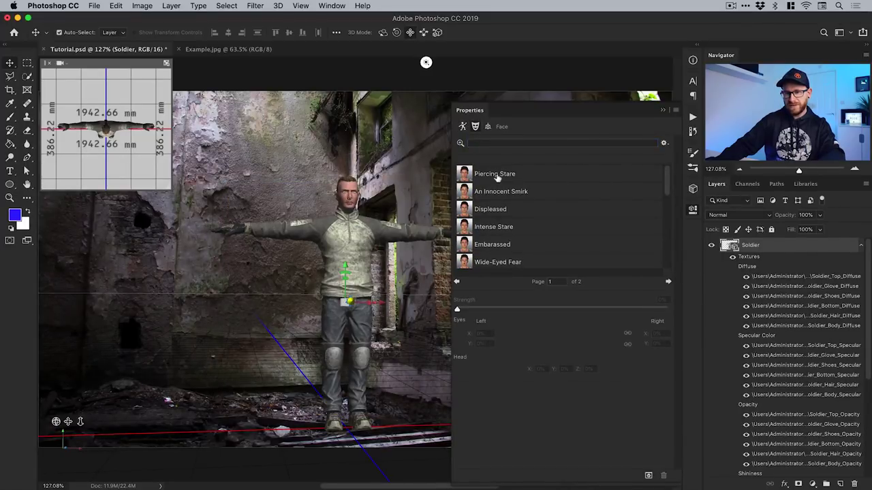
{"action": "left_click", "coordinate": [496, 174]}
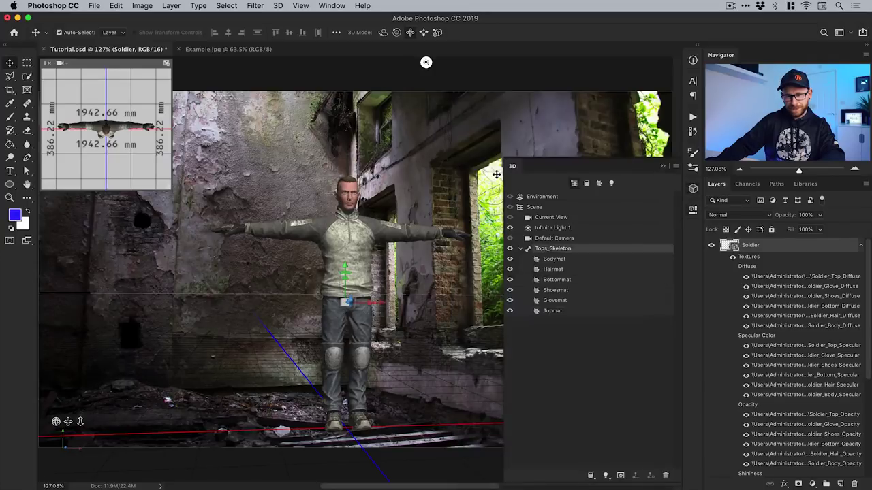
Zoom in to the soldier's face and try the Displeased facial expression
{"action": "key", "text": "z"}
{"action": "left_click_drag", "start_coordinate": [354, 194], "coordinate": [634, 221]}
{"action": "left_click", "coordinate": [692, 209]}
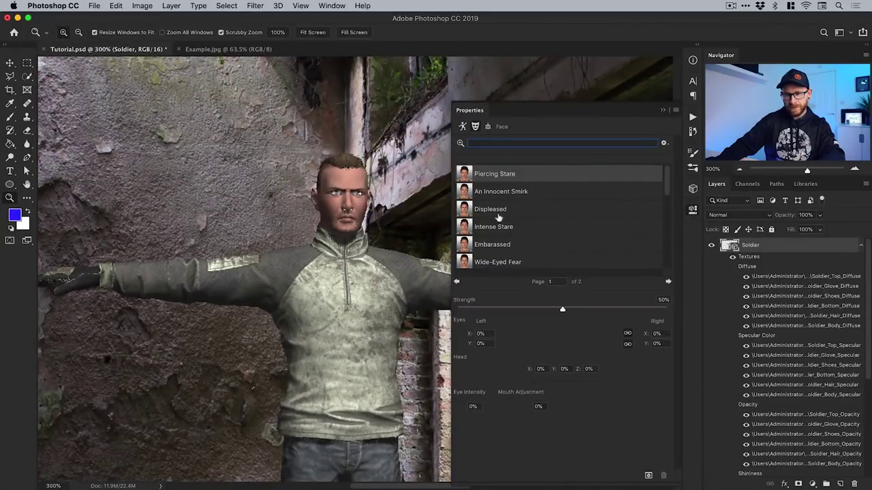
Apply the Embarassed facial expression to the soldier and set its strength to 87%
{"action": "left_click", "coordinate": [693, 209]}
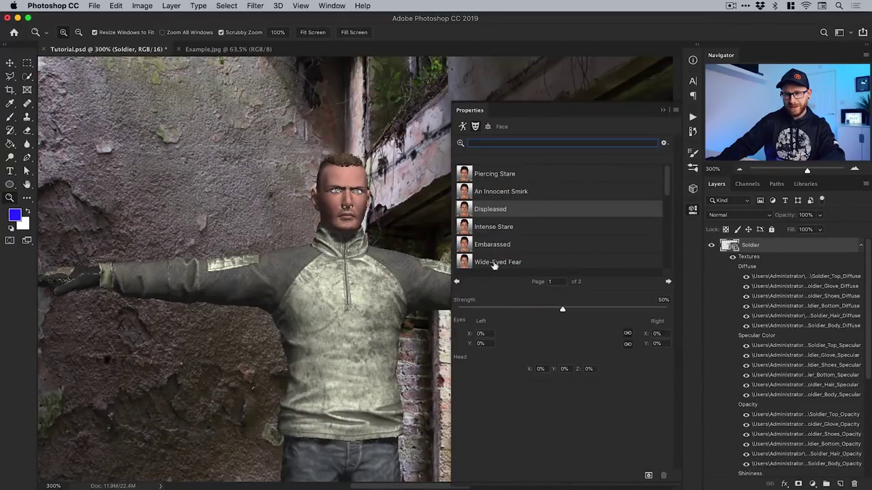
{"action": "left_click", "coordinate": [492, 250]}
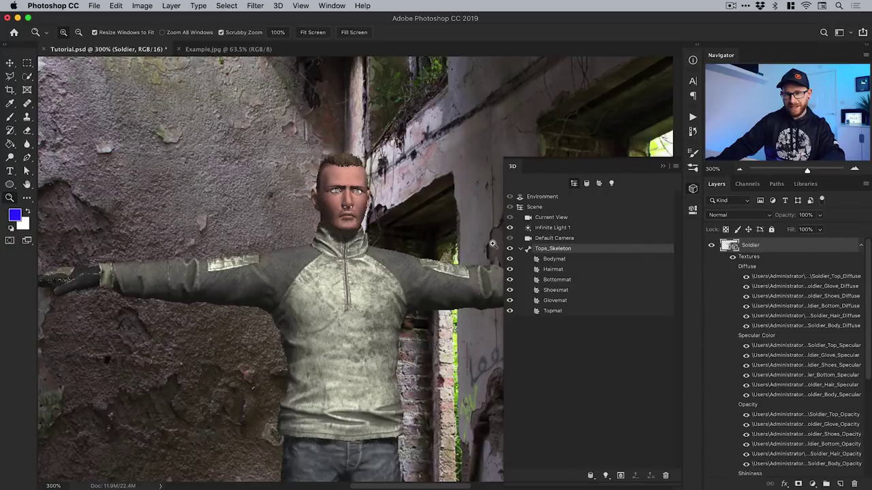
{"action": "left_click", "coordinate": [692, 210]}
{"action": "left_click_drag", "start_coordinate": [563, 311], "coordinate": [638, 311]}
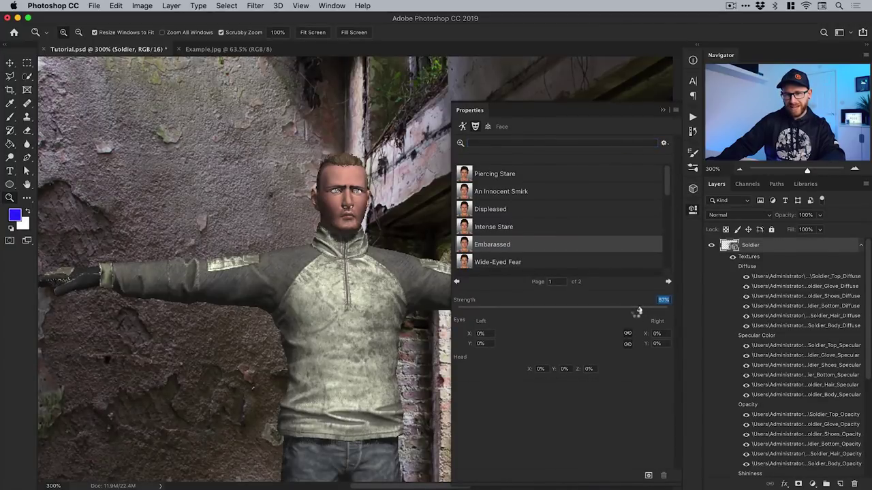
Switch the skeleton's properties to body animations and examine the available categories and the animation and pose filters
{"action": "left_click", "coordinate": [693, 211]}
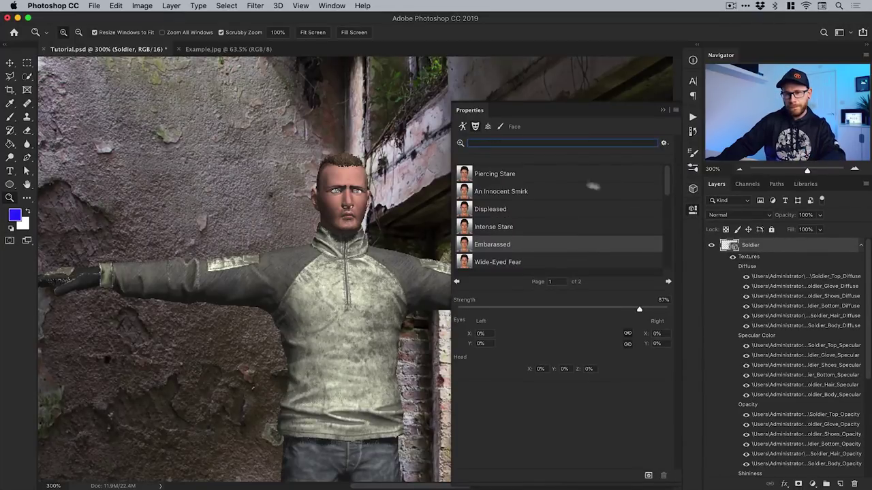
{"action": "left_click", "coordinate": [462, 127]}
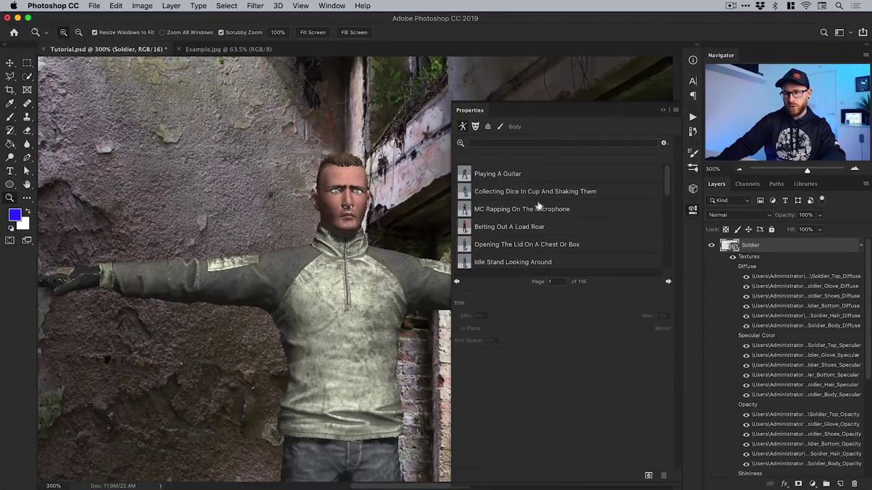
{"action": "left_click", "coordinate": [664, 144]}
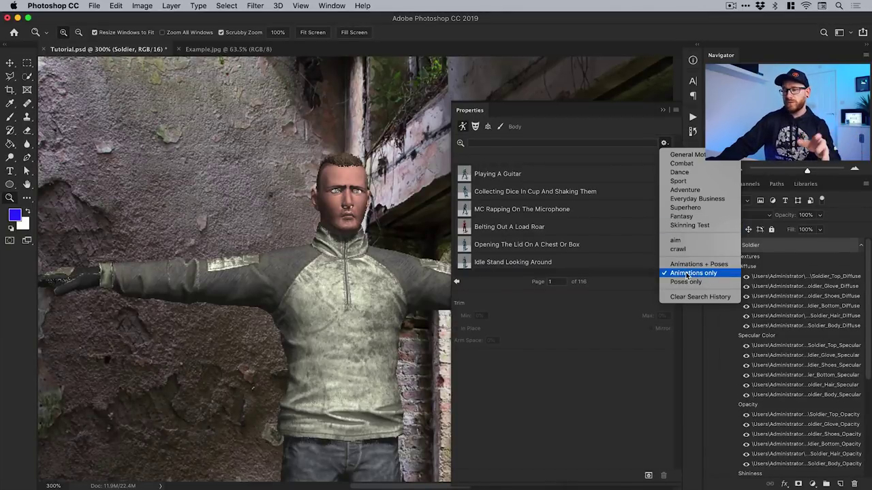
{"action": "left_click", "coordinate": [664, 144]}
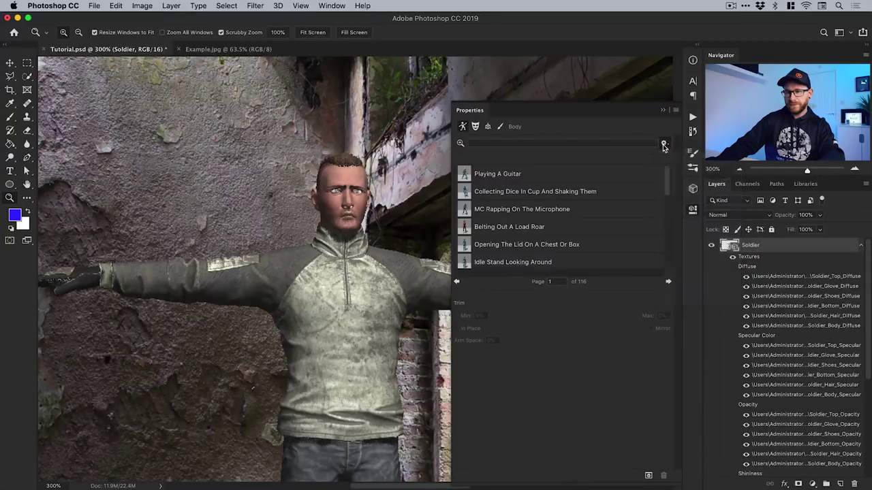
Display the body animations as large thumbnails and browse the first page
{"action": "left_click", "coordinate": [675, 110]}
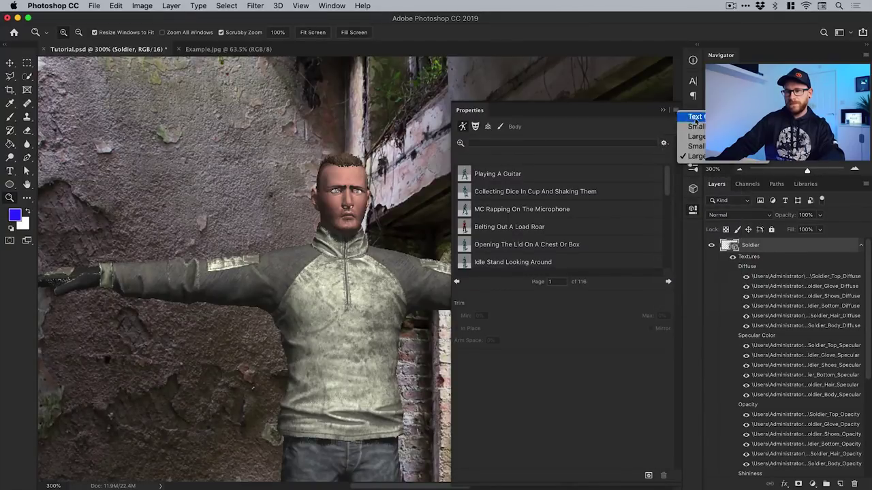
{"action": "left_click", "coordinate": [696, 137]}
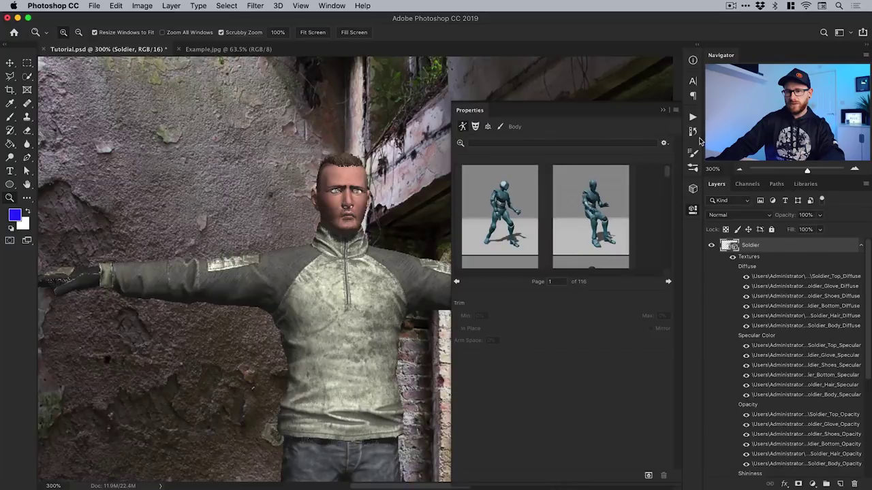
{"action": "scroll", "coordinate": [667, 176], "scroll_direction": "down", "scroll_amount": 3}
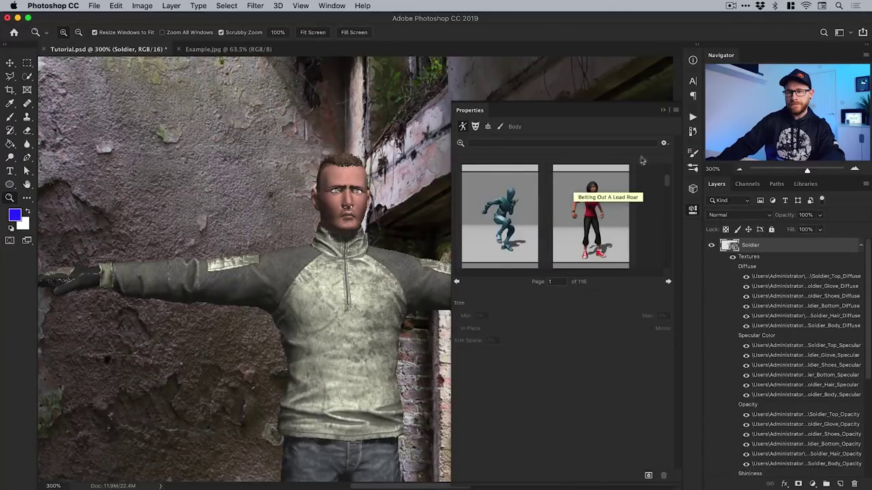
Filter the body animations to Combat and apply Roundhouse Kick With Front Foot Advancing to the soldier
{"action": "left_click", "coordinate": [664, 144]}
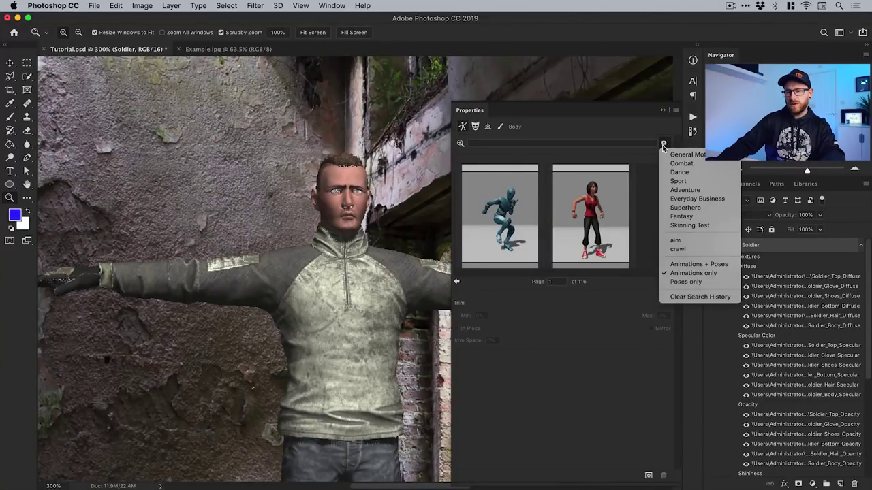
{"action": "left_click", "coordinate": [668, 164]}
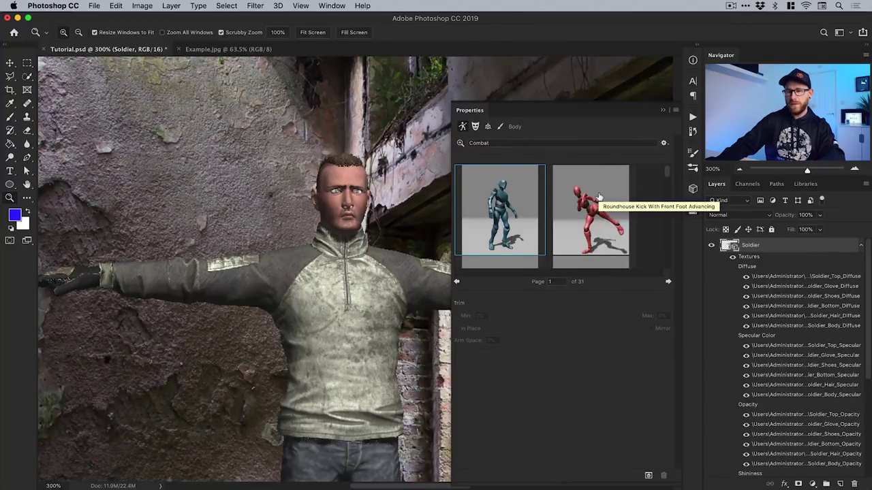
{"action": "left_click_drag", "start_coordinate": [668, 175], "coordinate": [668, 183]}
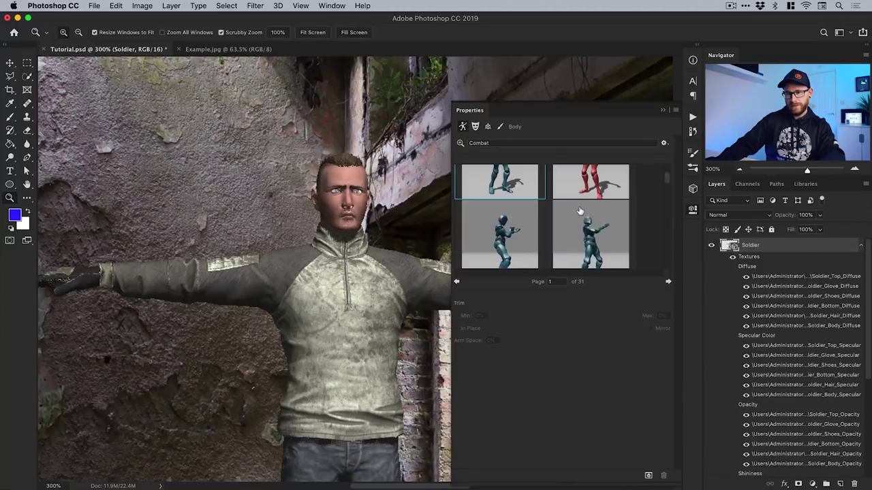
{"action": "left_click_drag", "start_coordinate": [667, 181], "coordinate": [667, 173]}
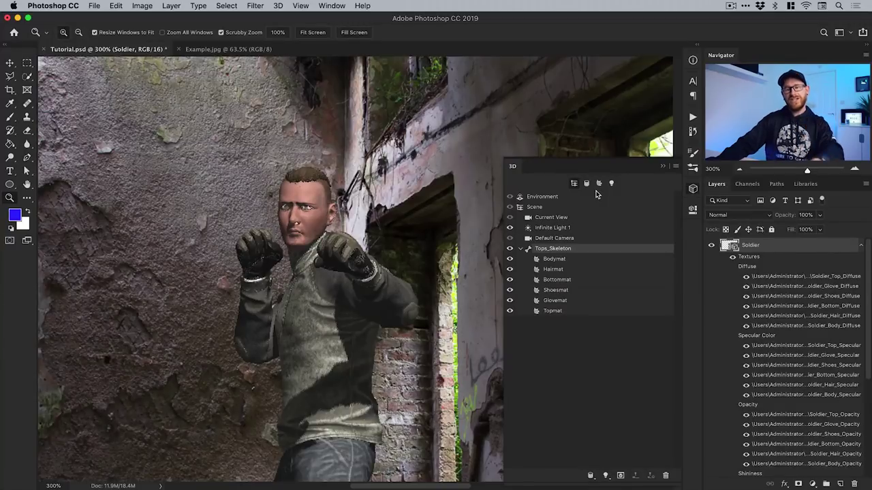
Fit the whole scene in view and show the animation timeline for the Soldier layer
{"action": "left_click", "coordinate": [693, 190]}
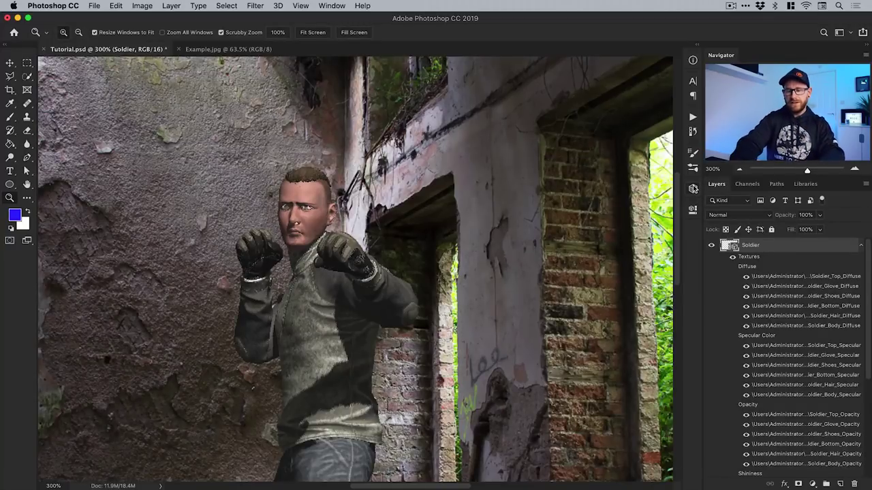
{"action": "key", "text": "super+0"}
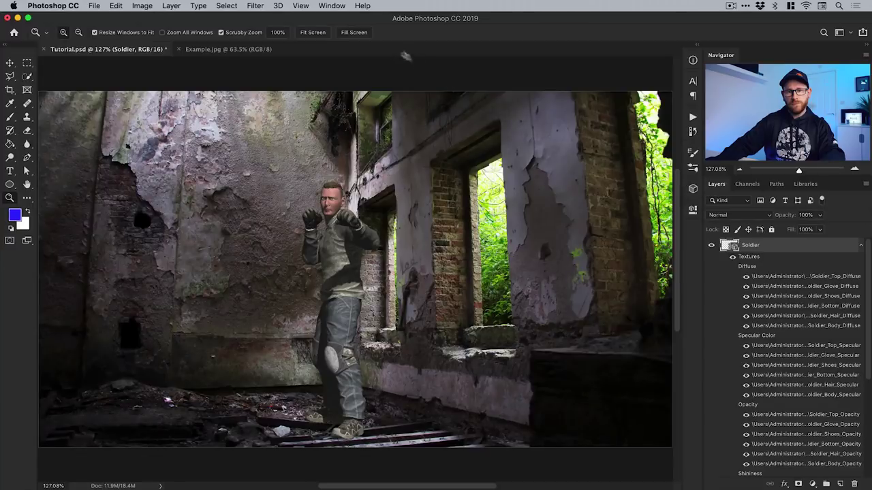
{"action": "left_click", "coordinate": [338, 7]}
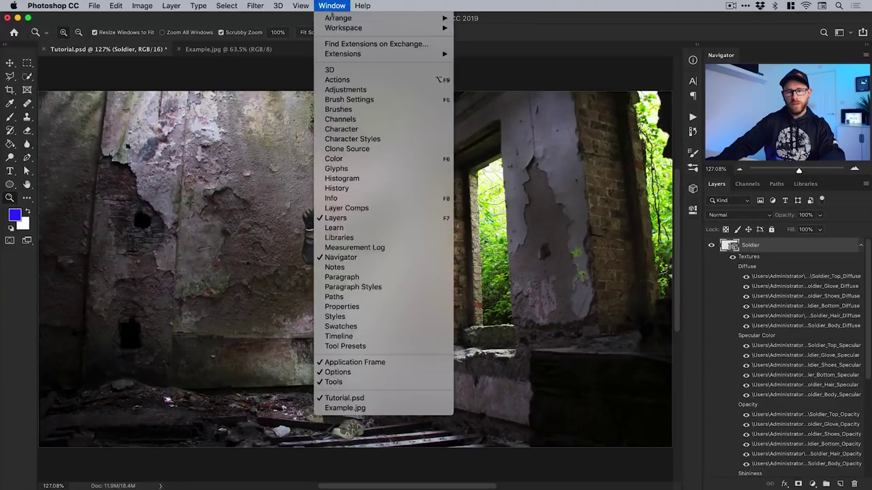
{"action": "left_click", "coordinate": [339, 336]}
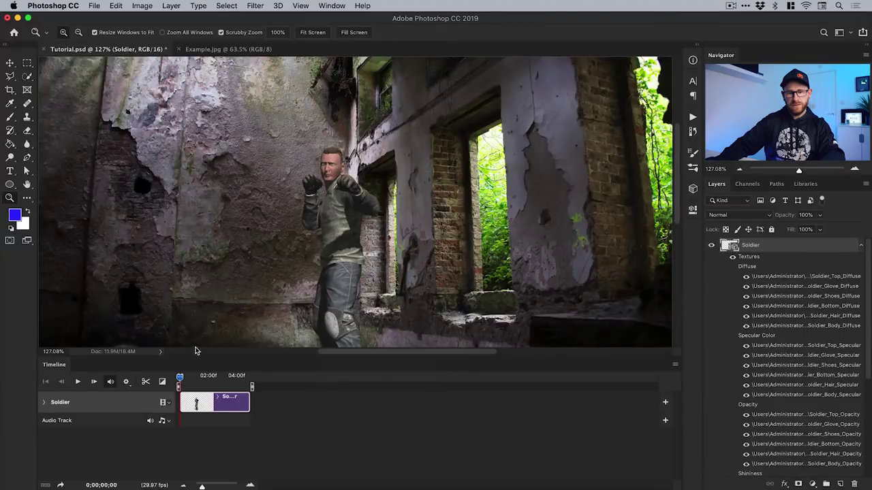
Scrub through the soldier's kick animation, turn him side-on to the camera and set the playhead to 0;00;00;27
{"action": "left_click_drag", "start_coordinate": [192, 357], "coordinate": [217, 439]}
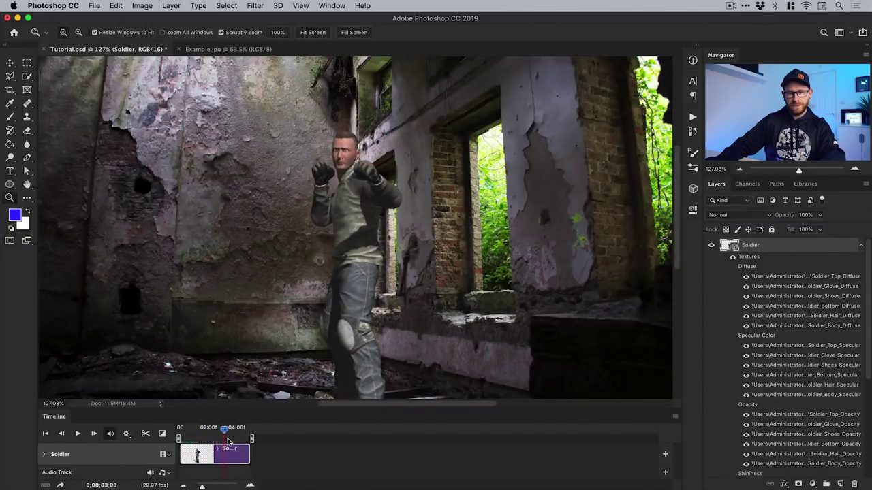
{"action": "left_click_drag", "start_coordinate": [211, 441], "coordinate": [194, 429]}
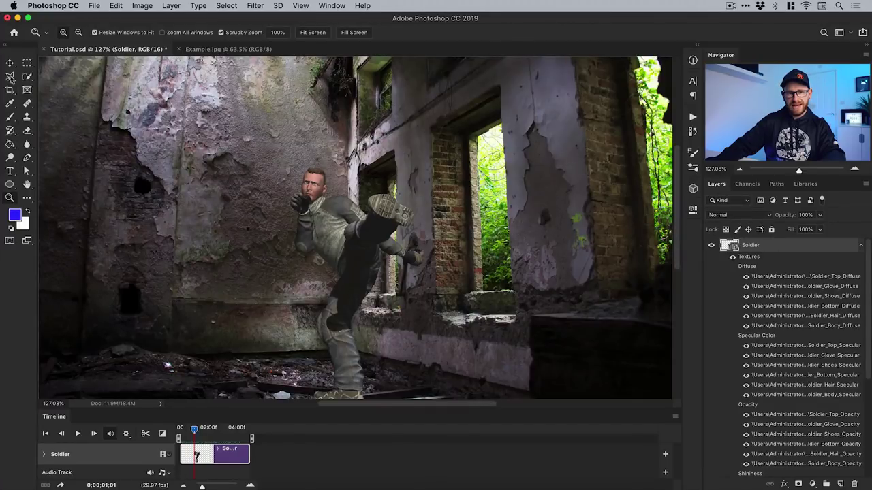
{"action": "left_click", "coordinate": [9, 63]}
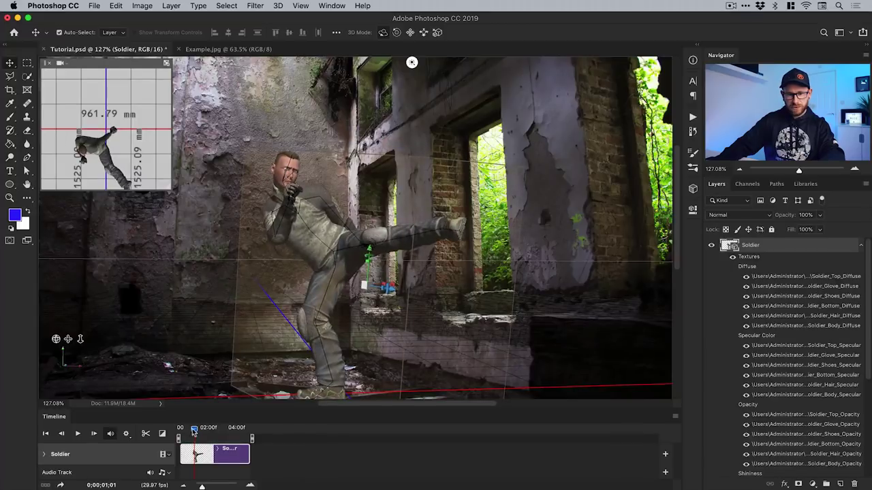
{"action": "left_click_drag", "start_coordinate": [195, 432], "coordinate": [193, 433]}
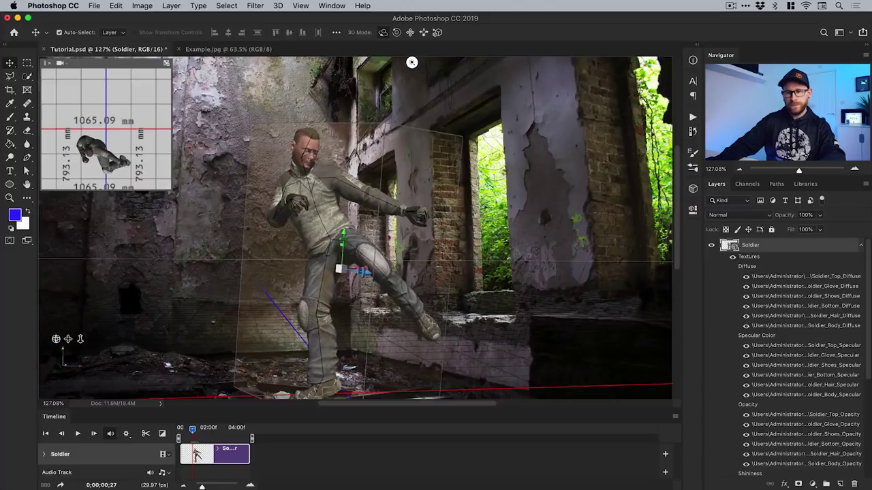
Search the body animations for "flip" and apply Aerial Backflip To Land to the soldier
{"action": "left_click", "coordinate": [690, 210]}
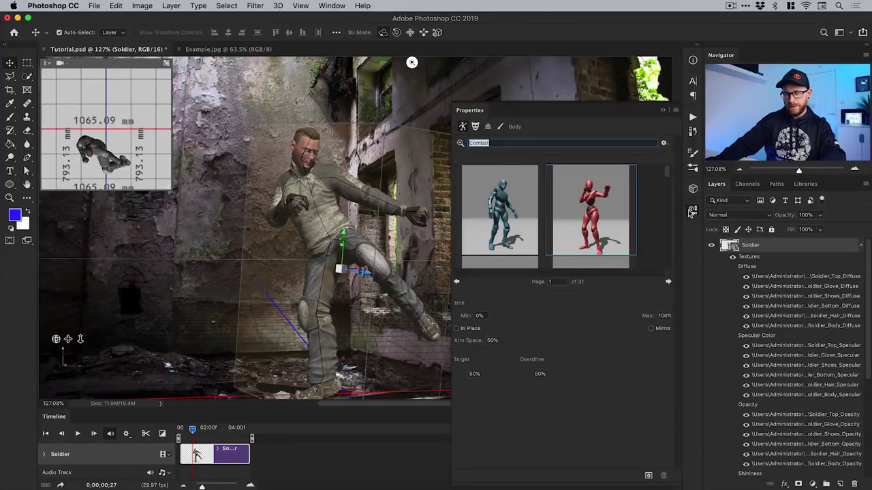
{"action": "key", "text": "BackSpace"}
{"action": "type", "text": "flip"}
{"action": "key", "text": "Return"}
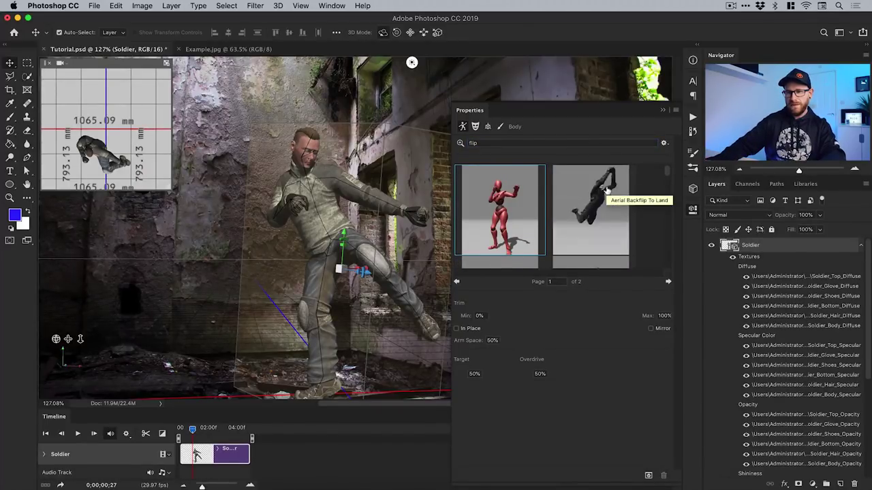
{"action": "left_click", "coordinate": [692, 210]}
{"action": "left_click", "coordinate": [692, 210]}
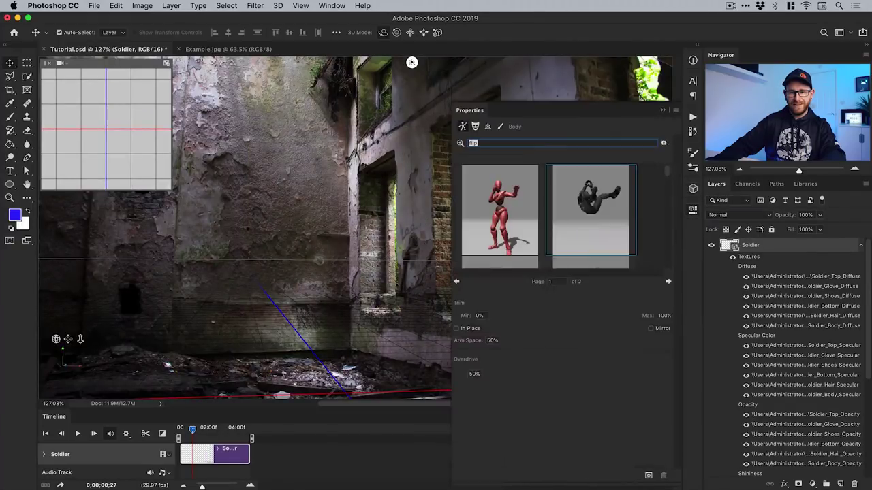
Scrub the backflip with the canvas zoomed out to locate the soldier, stopping at 0;00;00;06
{"action": "left_click_drag", "start_coordinate": [194, 431], "coordinate": [202, 432]}
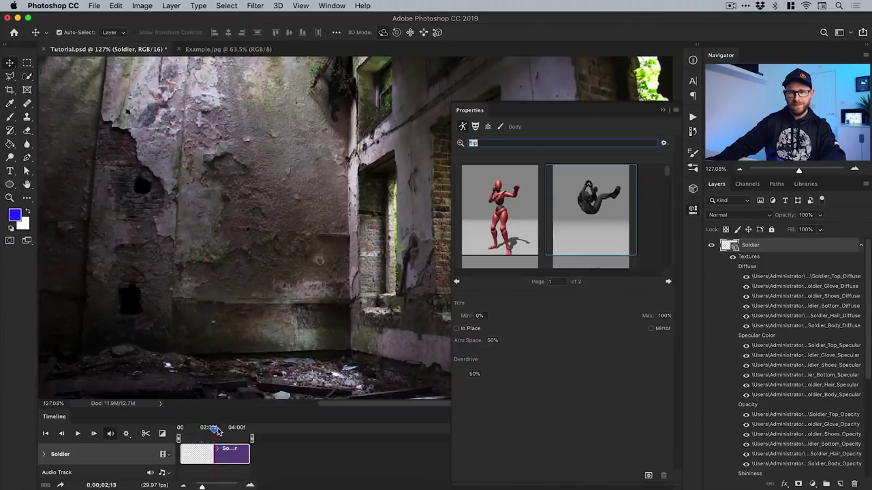
{"action": "left_click", "coordinate": [692, 210]}
{"action": "key", "text": "super+minus"}
{"action": "key", "text": "super+minus"}
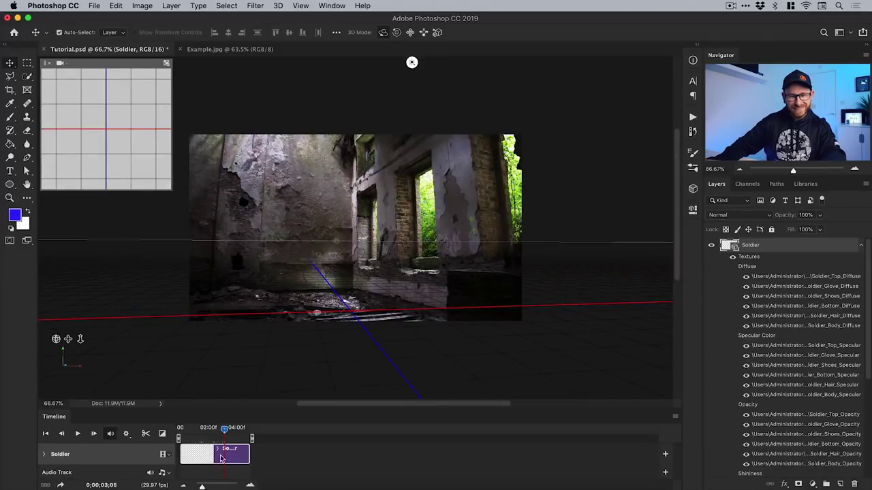
{"action": "left_click_drag", "start_coordinate": [224, 431], "coordinate": [182, 437]}
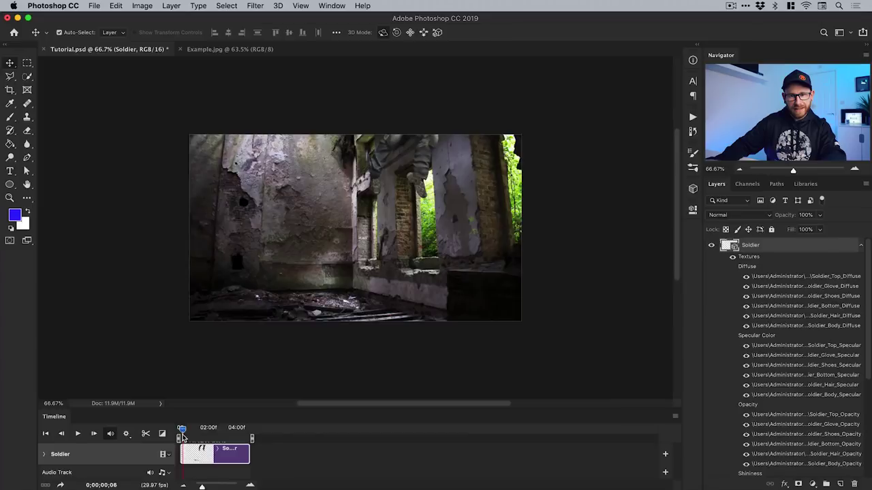
Move the backflipping soldier down into the room and advance the animation to 0;00;00;27
{"action": "left_click", "coordinate": [410, 32]}
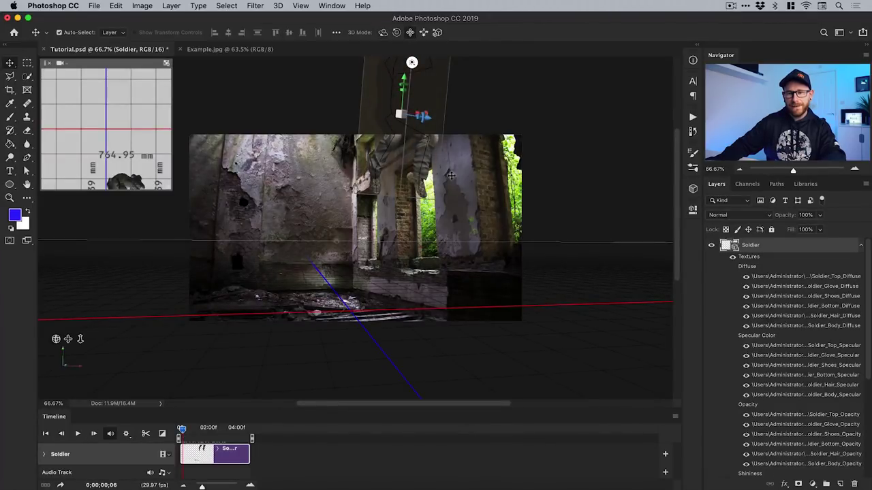
{"action": "left_click_drag", "start_coordinate": [408, 64], "coordinate": [411, 62]}
{"action": "left_click_drag", "start_coordinate": [183, 434], "coordinate": [192, 433]}
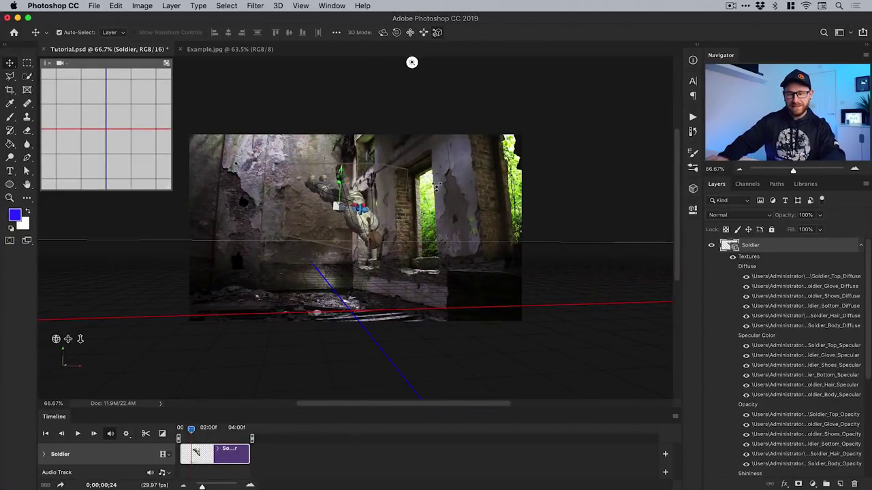
{"action": "scroll", "coordinate": [355, 228], "scroll_direction": "up", "scroll_amount": 3}
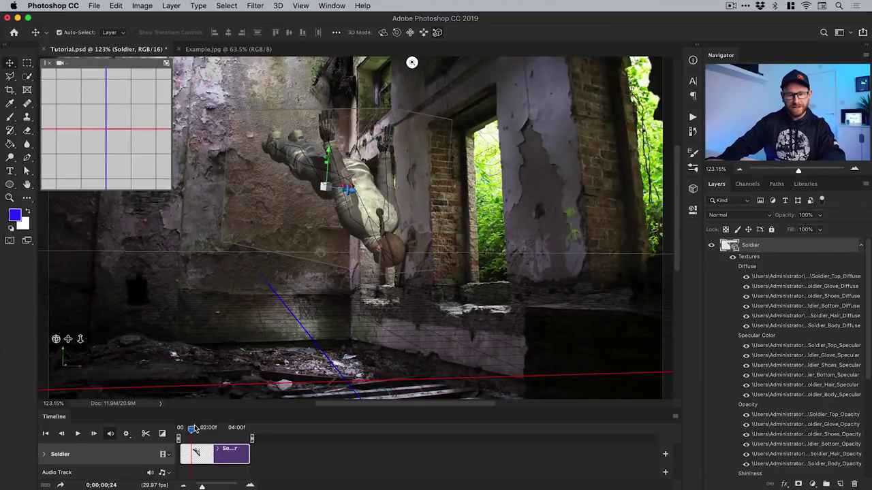
{"action": "mouse_move", "coordinate": [191, 431]}
{"action": "left_mouse_down"}
{"action": "mouse_move", "coordinate": [180, 434]}
{"action": "mouse_move", "coordinate": [231, 432]}
{"action": "mouse_move", "coordinate": [193, 429]}
{"action": "left_mouse_up"}
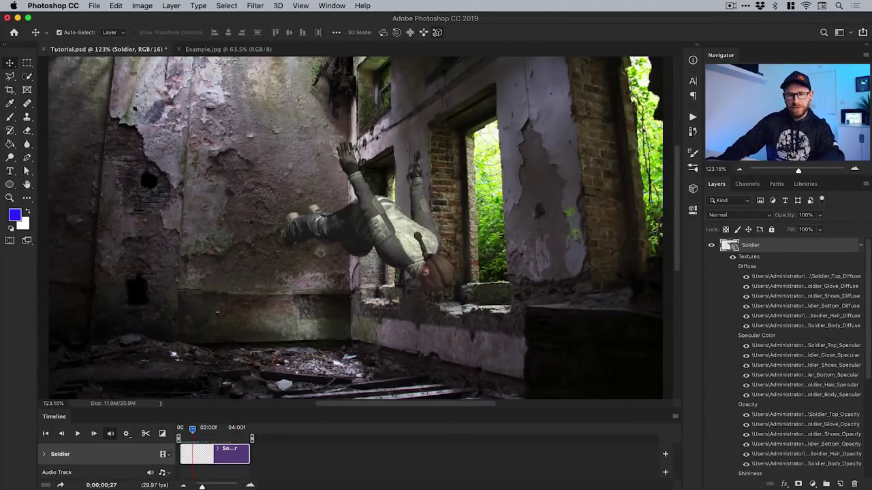
Rotate the soldier in mid-air so his feet point up the wall and his head faces the window
{"action": "left_click", "coordinate": [383, 32]}
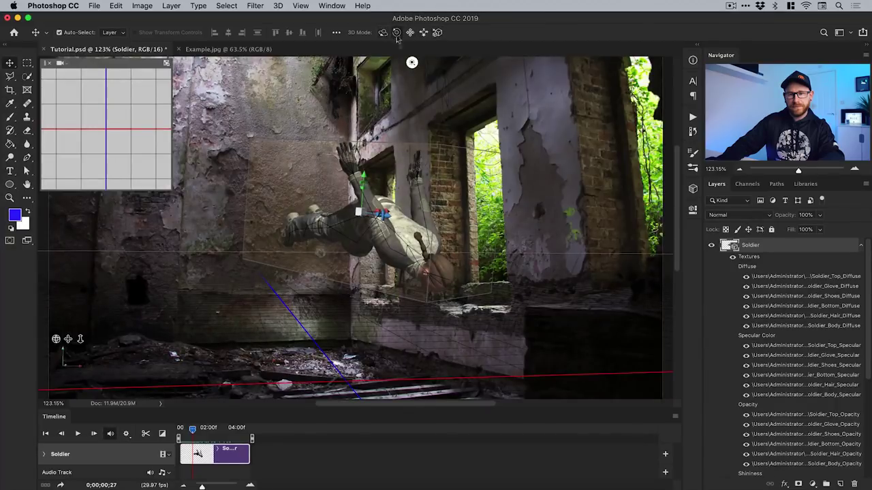
{"action": "left_click_drag", "start_coordinate": [431, 107], "coordinate": [419, 133]}
{"action": "left_click", "coordinate": [383, 32]}
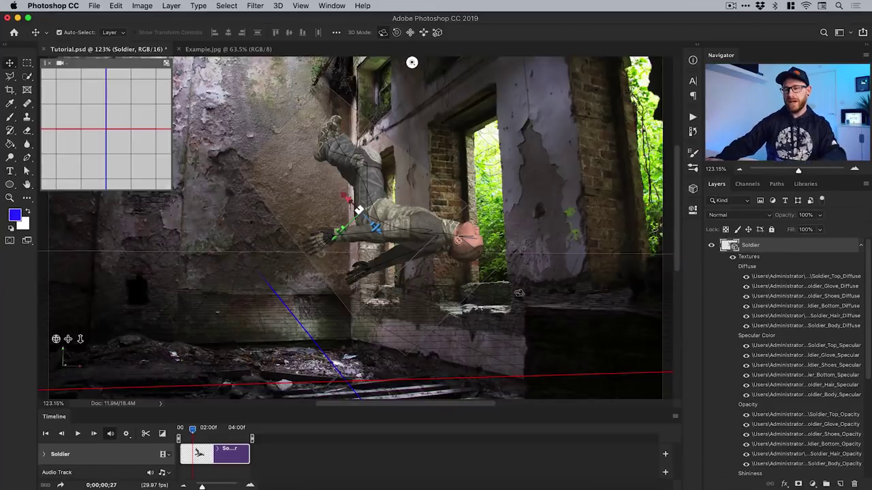
Select Infinite Light 1 and swing its direction so the light comes from behind the soldier on the window side
{"action": "left_click", "coordinate": [693, 190]}
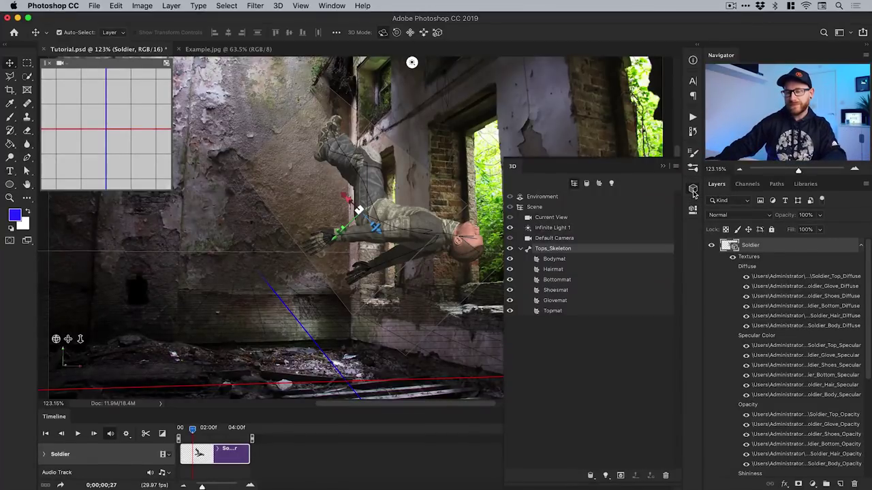
{"action": "left_click", "coordinate": [553, 228]}
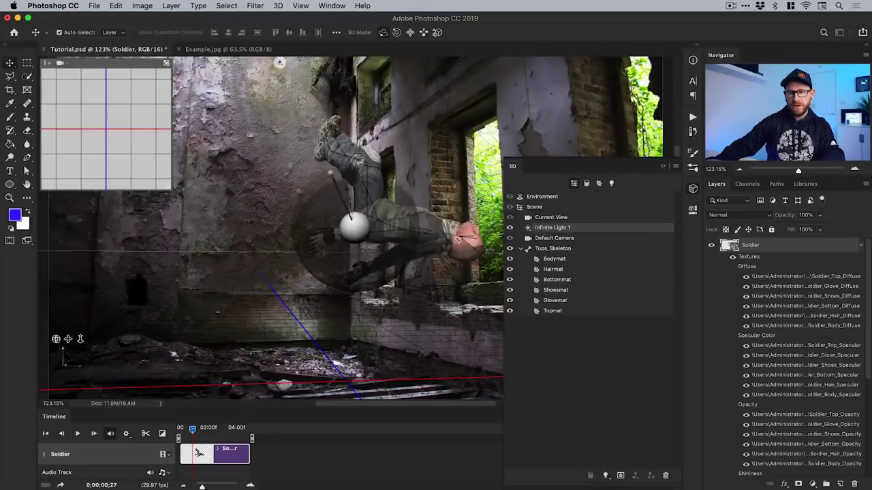
{"action": "left_click_drag", "start_coordinate": [435, 283], "coordinate": [660, 177]}
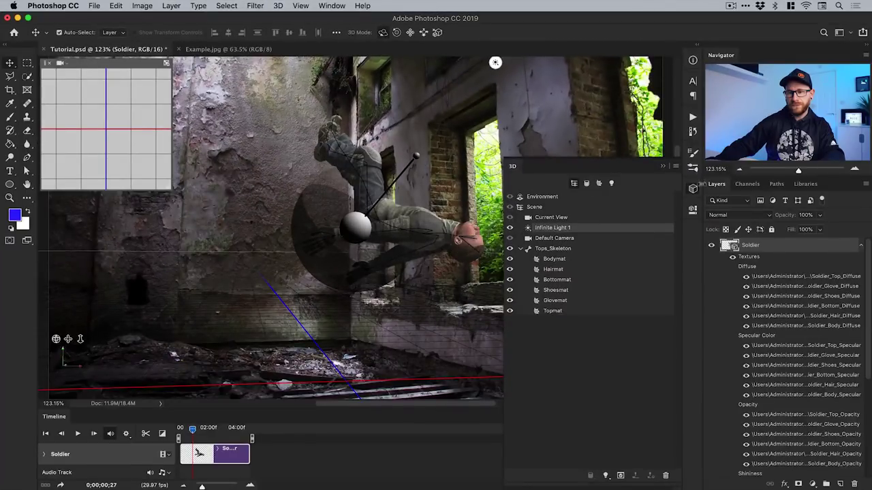
{"action": "left_click", "coordinate": [692, 188]}
{"action": "mouse_move", "coordinate": [495, 63]}
{"action": "left_mouse_down"}
{"action": "mouse_move", "coordinate": [604, 62]}
{"action": "mouse_move", "coordinate": [553, 63]}
{"action": "left_mouse_up"}
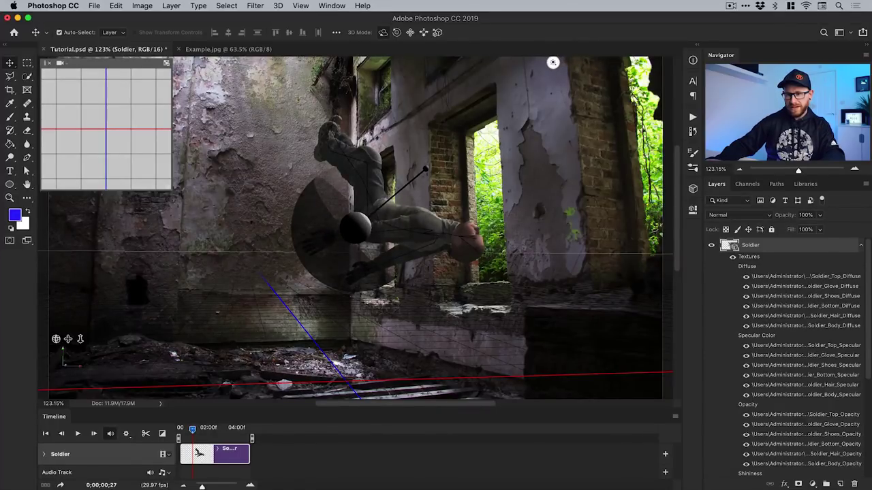
Open the properties of Infinite Light 1 and toggle its shadow off and on again
{"action": "left_click", "coordinate": [693, 188]}
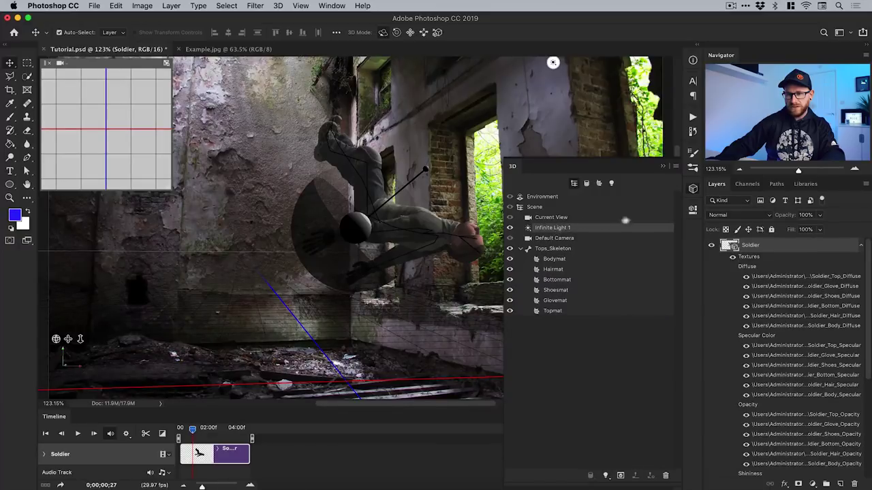
{"action": "left_click", "coordinate": [692, 209]}
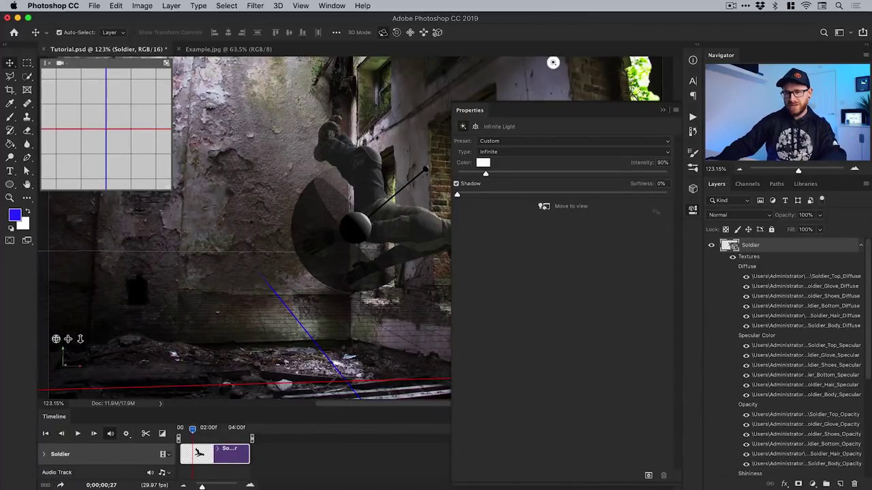
{"action": "left_click", "coordinate": [457, 184]}
{"action": "left_click", "coordinate": [457, 185]}
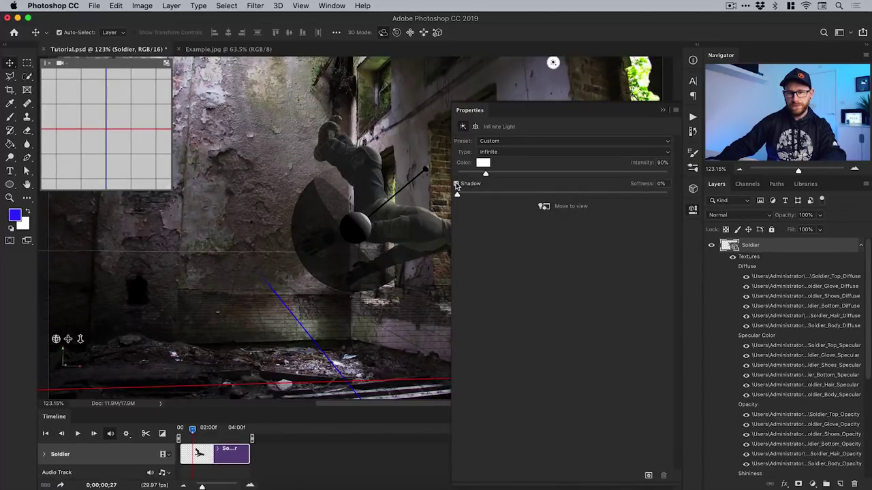
{"action": "left_click", "coordinate": [693, 211]}
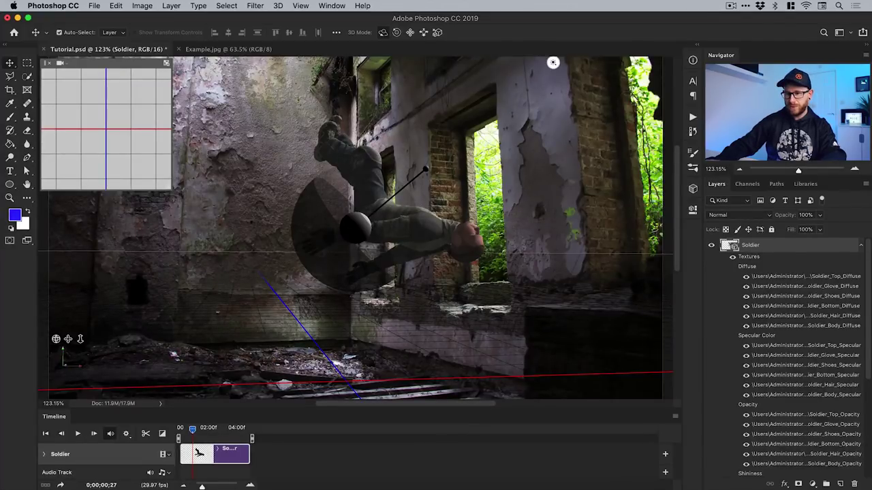
Raise Infinite Light 1's intensity to 226% and tint it pale yellow with RGB 255, 238, 188
{"action": "left_click", "coordinate": [693, 209]}
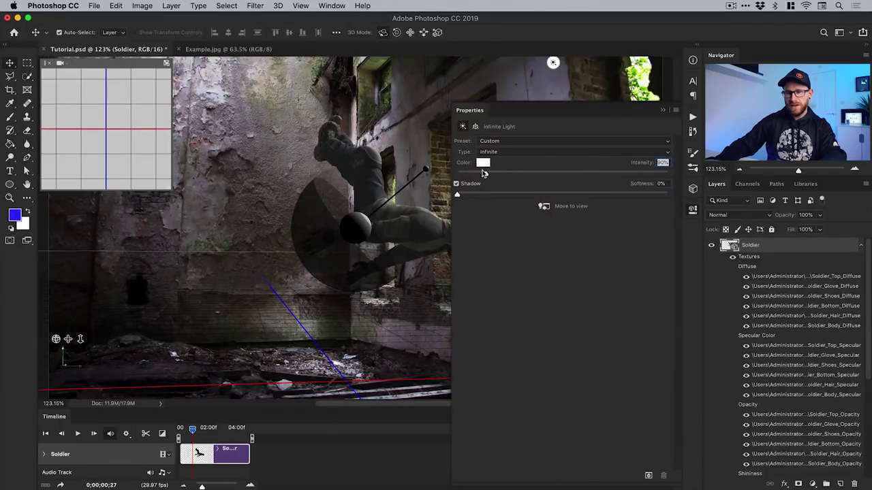
{"action": "left_click_drag", "start_coordinate": [485, 175], "coordinate": [520, 172]}
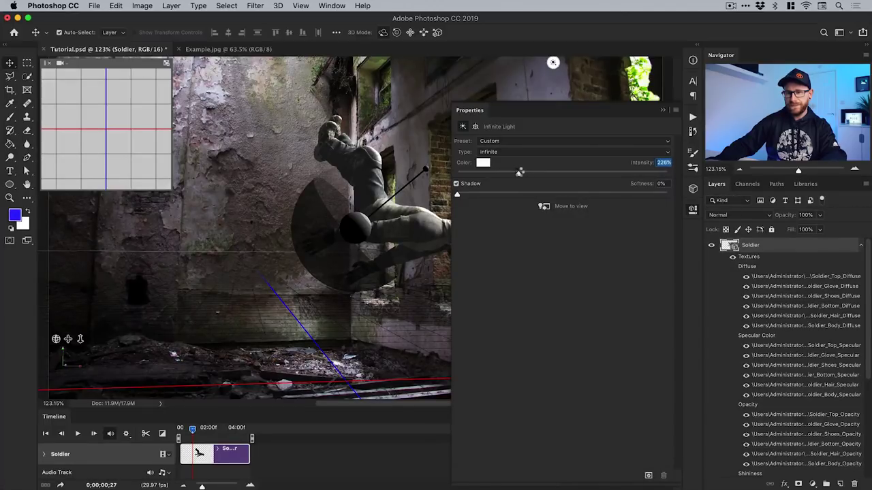
{"action": "left_click", "coordinate": [481, 164]}
{"action": "left_click", "coordinate": [731, 393]}
{"action": "left_click", "coordinate": [681, 276]}
{"action": "left_click_drag", "start_coordinate": [681, 276], "coordinate": [623, 276]}
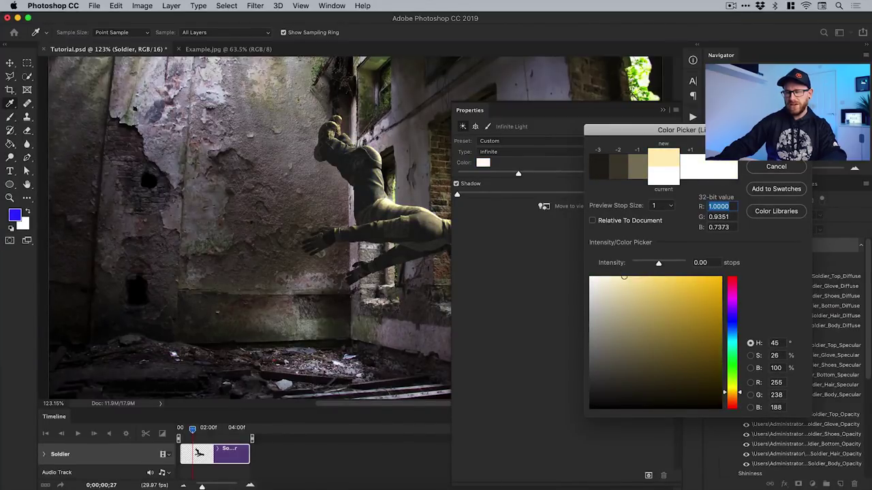
{"action": "left_click", "coordinate": [775, 144]}
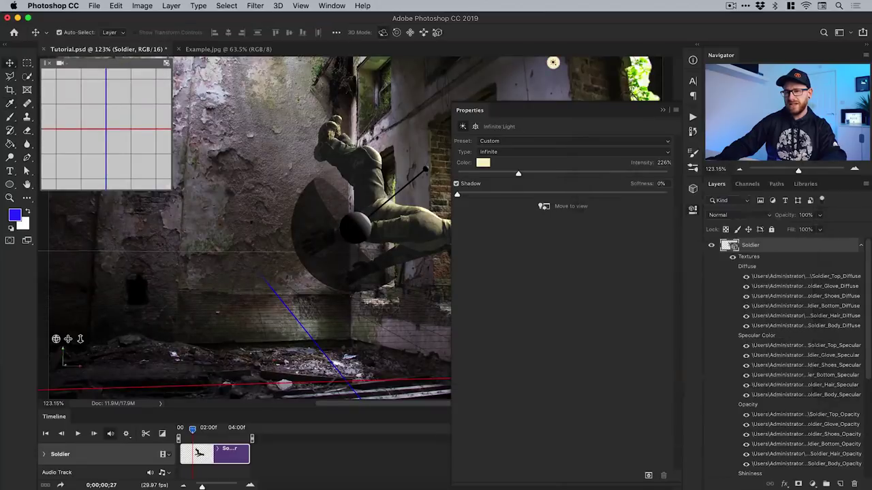
Add a new infinite light to the soldier's 3D scene
{"action": "left_click", "coordinate": [693, 188]}
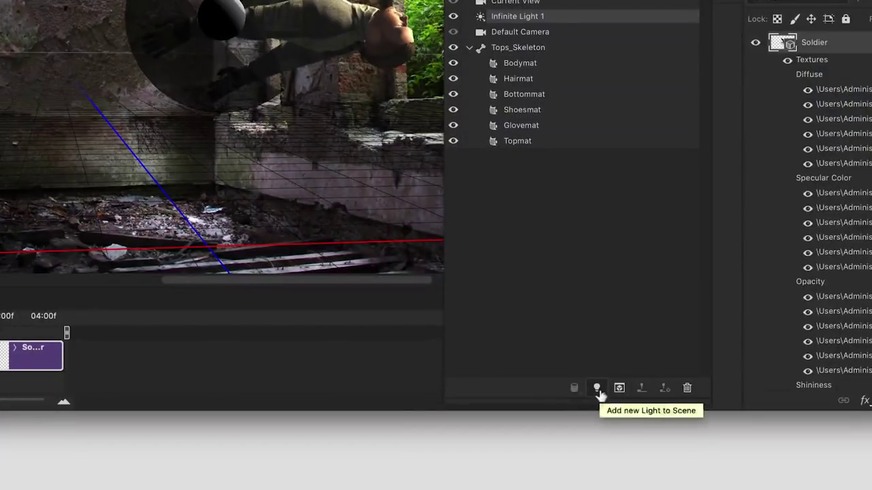
{"action": "left_click", "coordinate": [606, 476]}
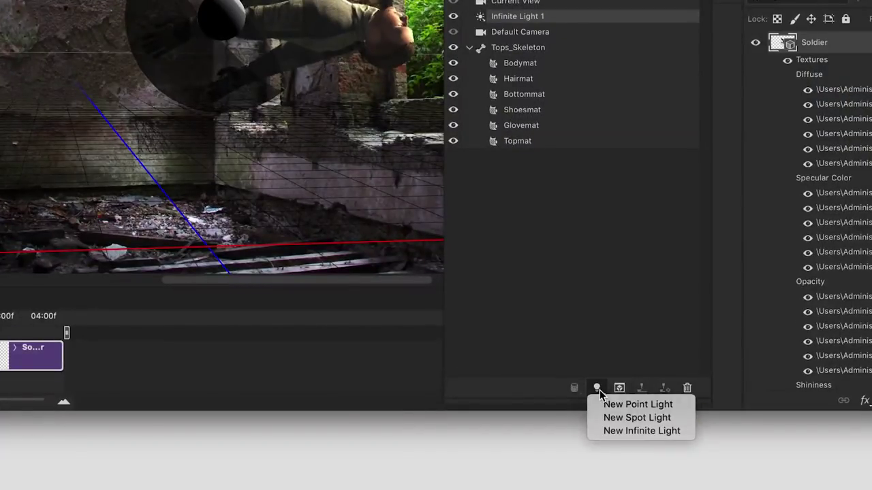
{"action": "left_click", "coordinate": [615, 432]}
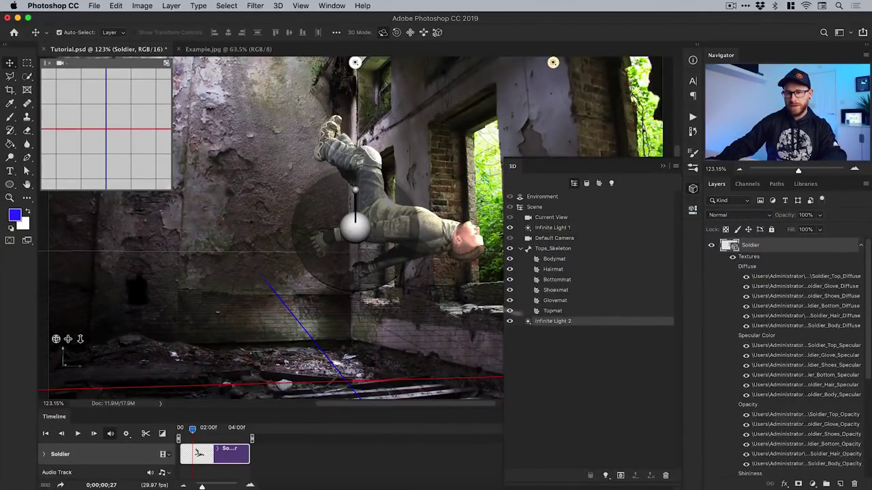
Aim Infinite Light 2 from behind the soldier on the wall side and reduce its intensity to 21%
{"action": "mouse_move", "coordinate": [354, 228]}
{"action": "left_mouse_down"}
{"action": "mouse_move", "coordinate": [316, 191]}
{"action": "mouse_move", "coordinate": [293, 188]}
{"action": "mouse_move", "coordinate": [309, 173]}
{"action": "mouse_move", "coordinate": [293, 171]}
{"action": "left_mouse_up"}
{"action": "left_click", "coordinate": [693, 212]}
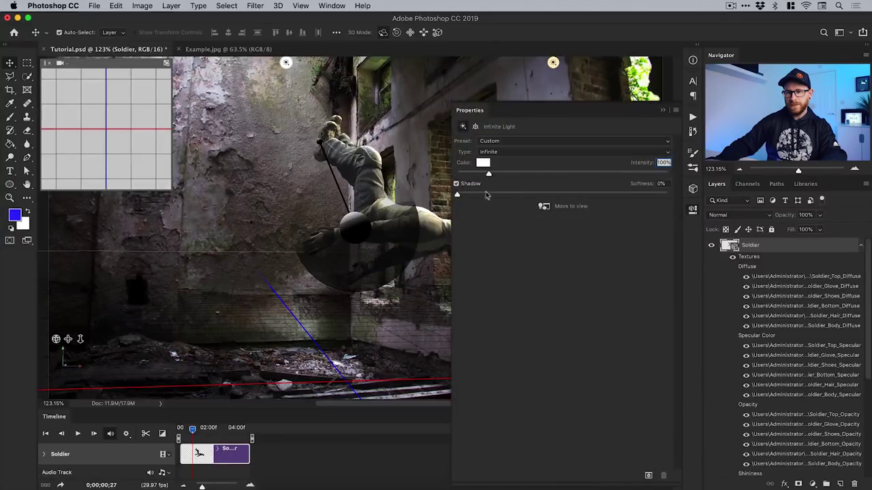
{"action": "left_click_drag", "start_coordinate": [488, 174], "coordinate": [463, 174]}
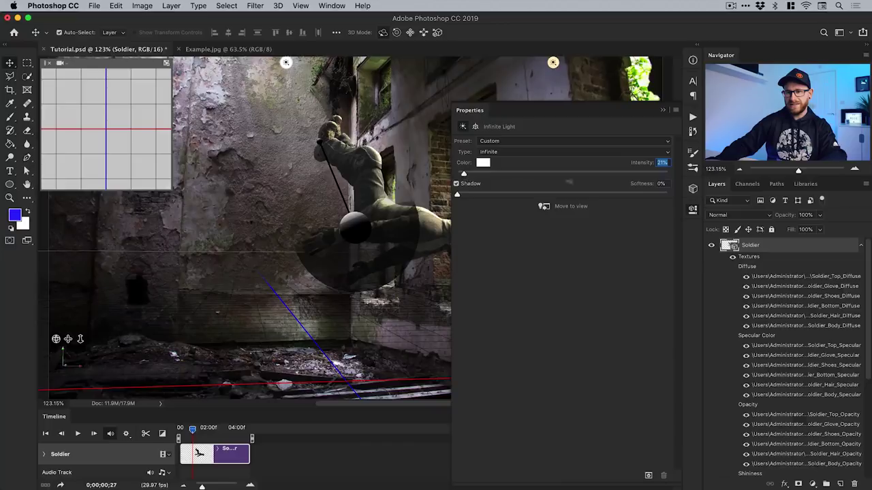
Lower the Environment's image-based light intensity to 28% and rotate its lighting so the bright glow leaves the back wall
{"action": "left_click", "coordinate": [693, 189]}
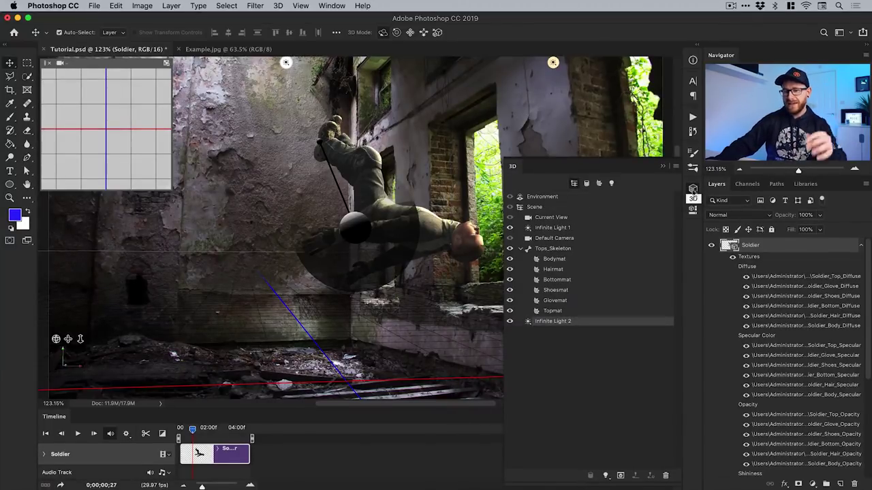
{"action": "left_click", "coordinate": [544, 198]}
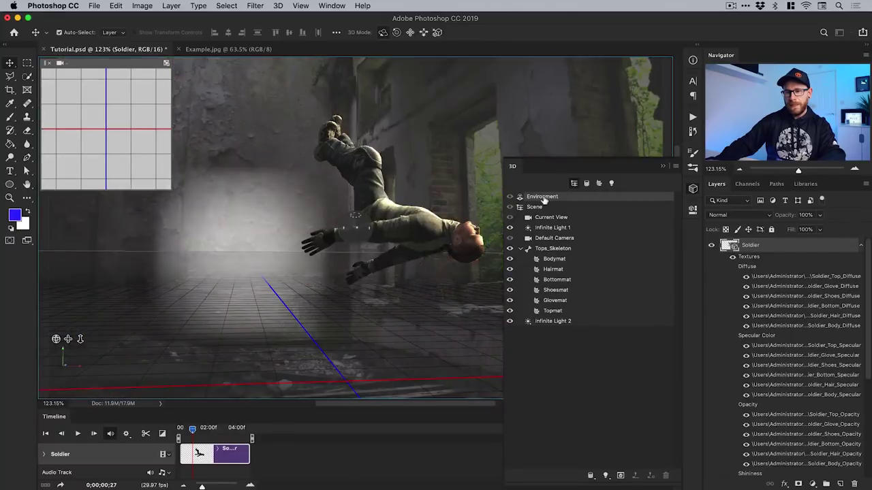
{"action": "left_click", "coordinate": [693, 211]}
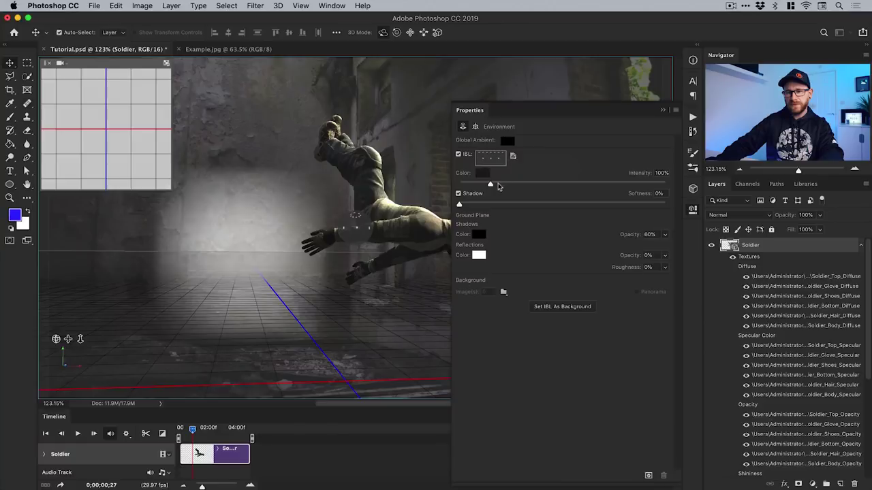
{"action": "mouse_move", "coordinate": [490, 183]}
{"action": "left_mouse_down"}
{"action": "mouse_move", "coordinate": [561, 183]}
{"action": "mouse_move", "coordinate": [467, 183]}
{"action": "left_mouse_up"}
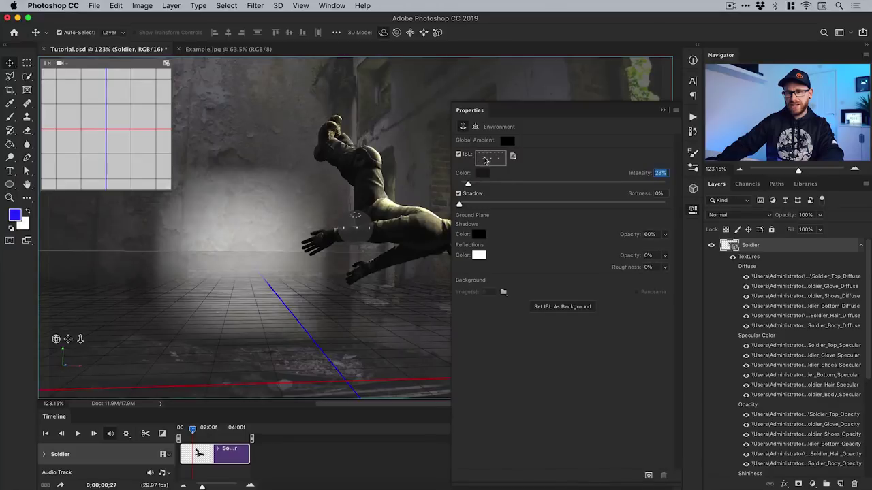
{"action": "left_click_drag", "start_coordinate": [329, 194], "coordinate": [359, 196]}
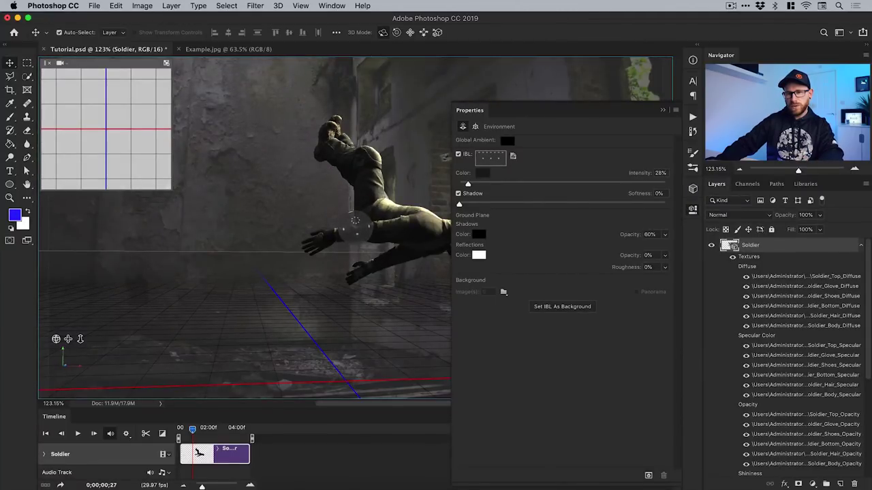
Toggle the Environment's image-based light to compare the effect, leave it disabled, and close the properties
{"action": "left_click", "coordinate": [458, 155]}
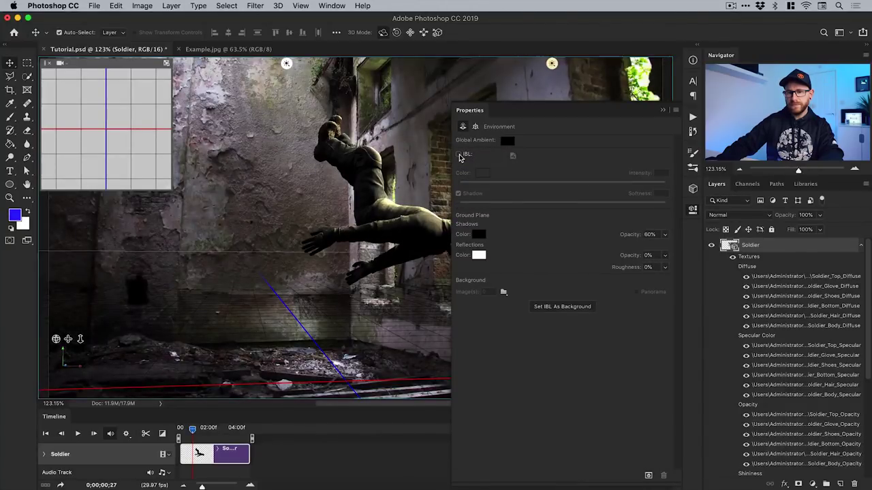
{"action": "left_click", "coordinate": [459, 155]}
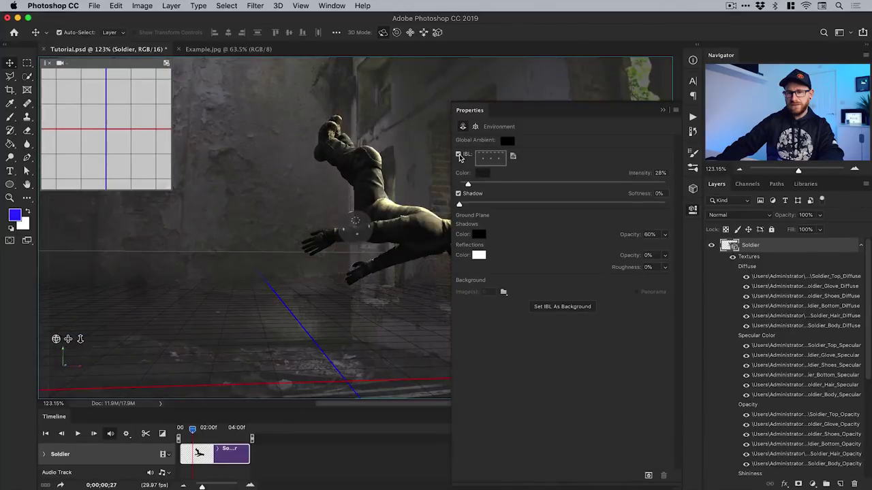
{"action": "left_click", "coordinate": [459, 155]}
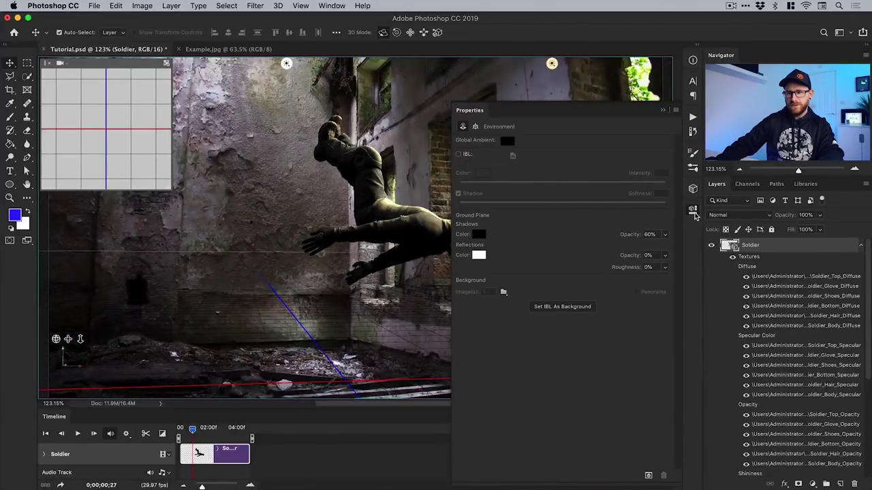
{"action": "left_click", "coordinate": [694, 212]}
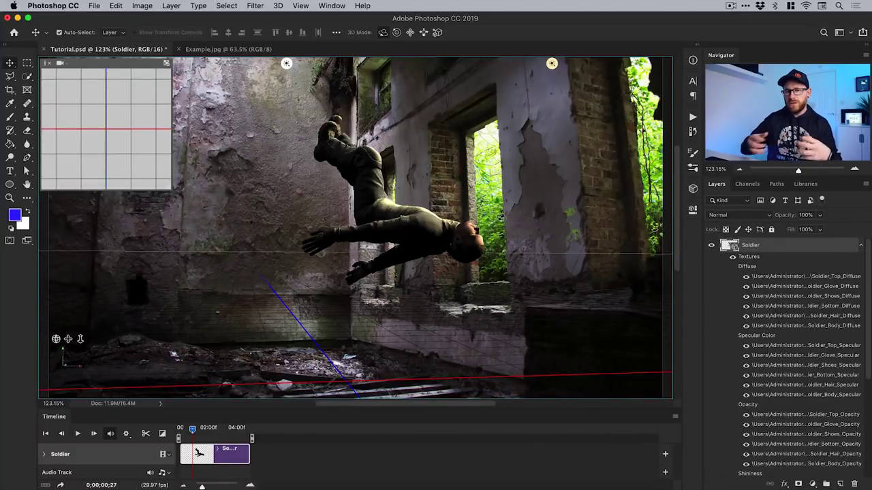
Check the lighting of the finished scene in Example.jpg and return to Tutorial.psd
{"action": "left_click", "coordinate": [215, 49]}
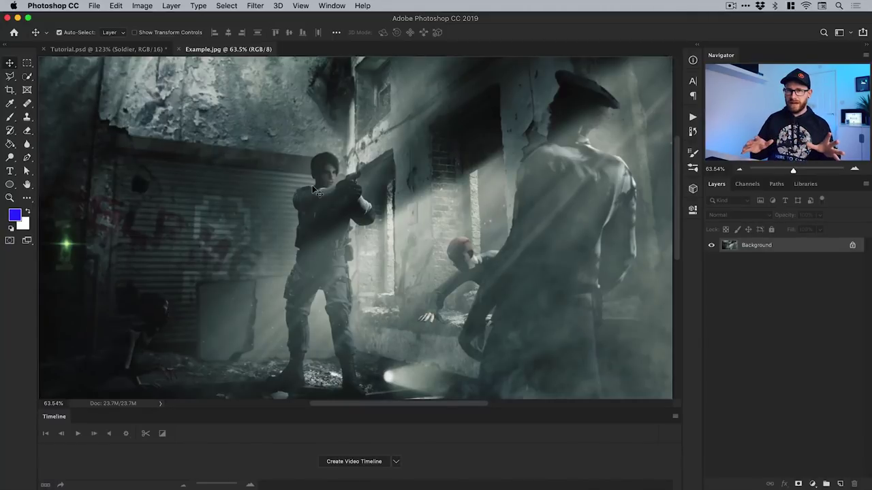
{"action": "left_click", "coordinate": [134, 49]}
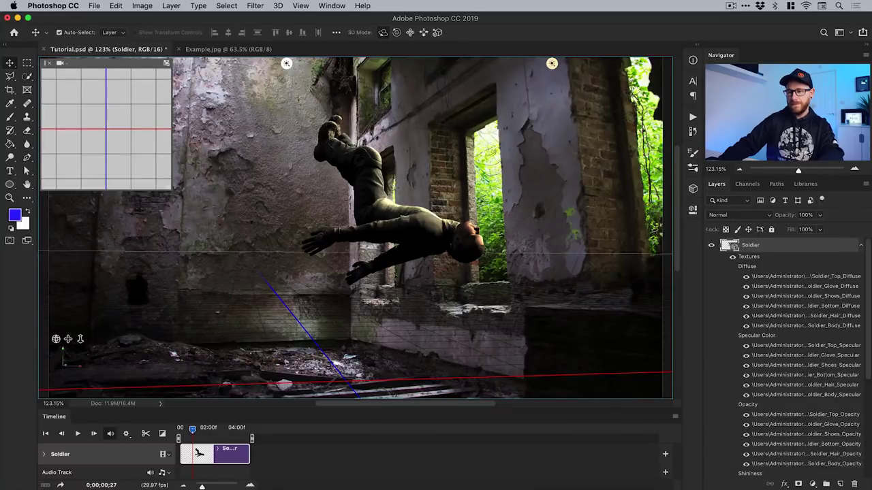
Review the Environment properties and the Scene's render settings, such as surface, lines and shadows, and close them
{"action": "left_click", "coordinate": [692, 211]}
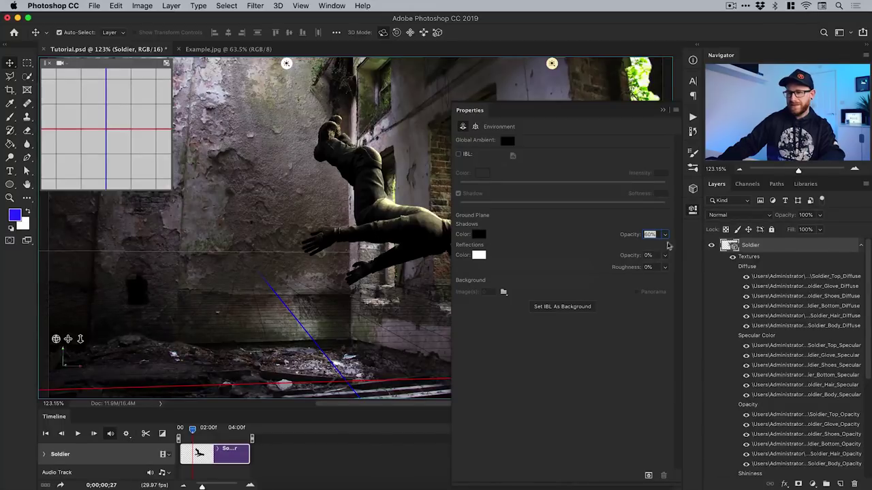
{"action": "left_click", "coordinate": [693, 190]}
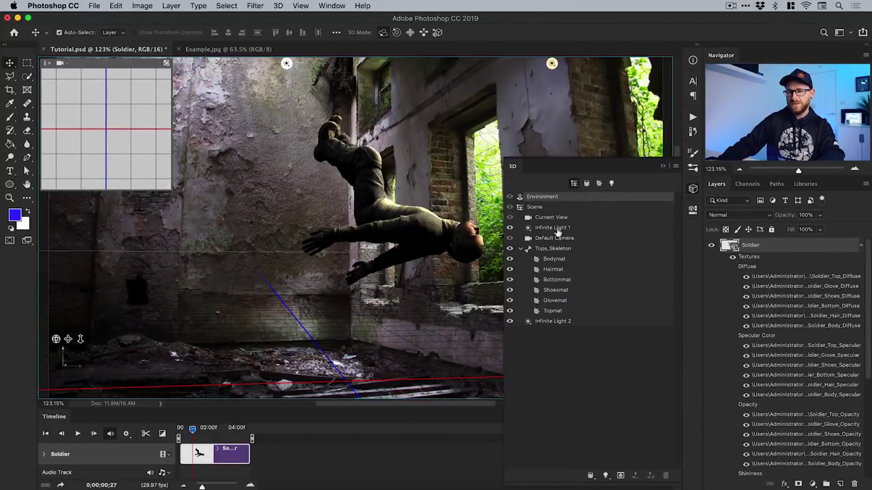
{"action": "left_click", "coordinate": [531, 208]}
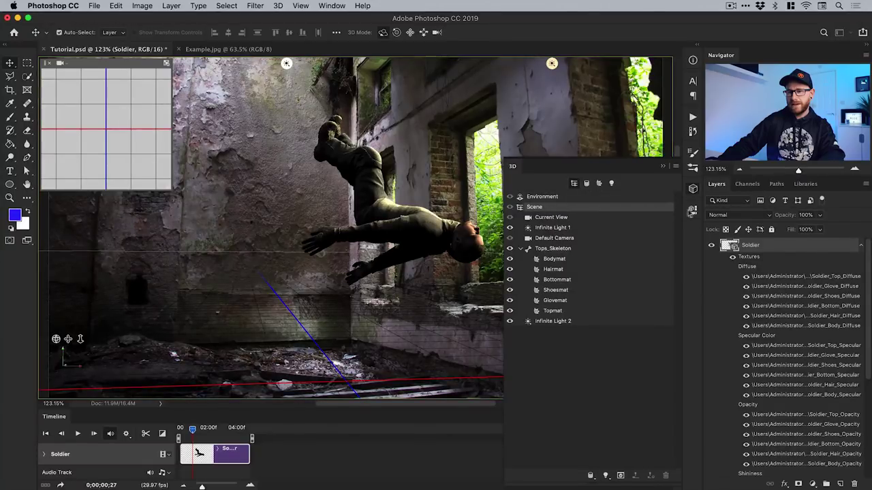
{"action": "double_click", "coordinate": [530, 208]}
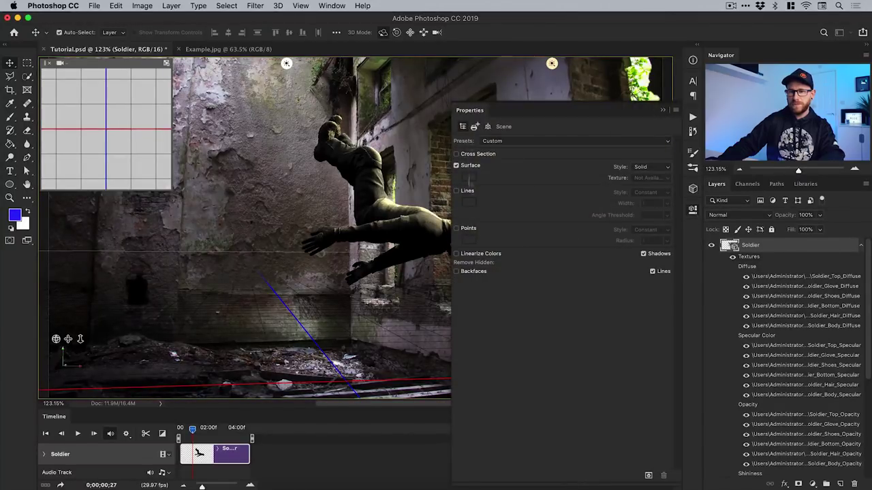
{"action": "left_click", "coordinate": [693, 211]}
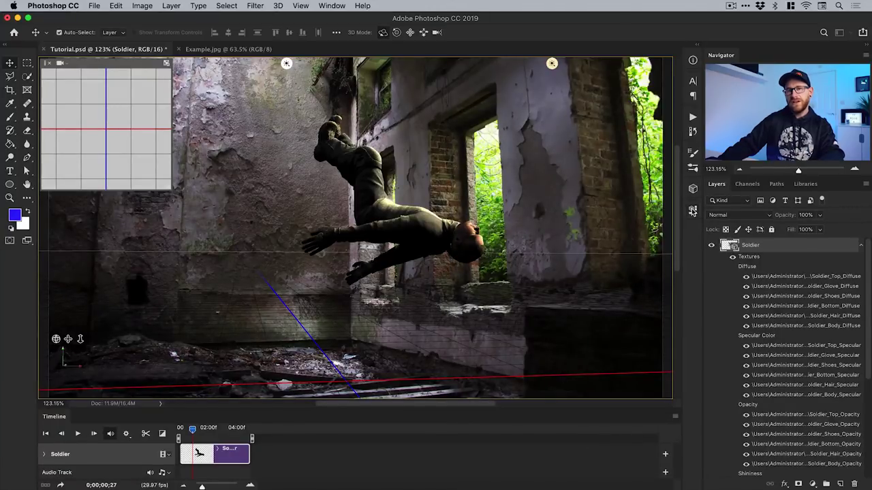